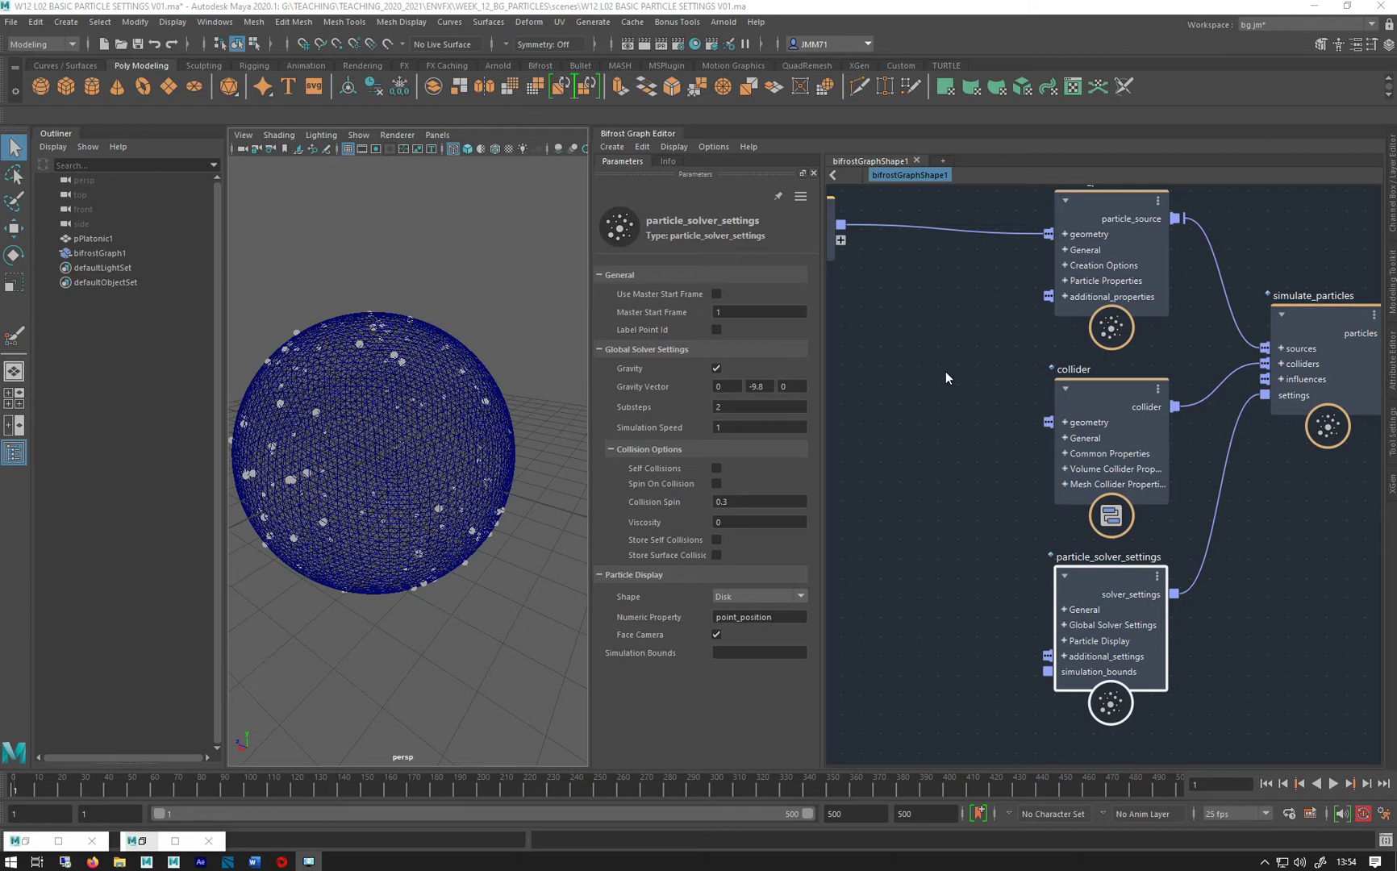
# Play the particle simulation and look at how the particles fall from the sphere under gravity.
pyautogui.keyDown('alt'); pyautogui.moveTo(949, 429); pyautogui.dragTo(861, 390, button='middle'); pyautogui.keyUp('alt')
pyautogui.scroll(-2, 861, 390)
pyautogui.click(1332, 783)
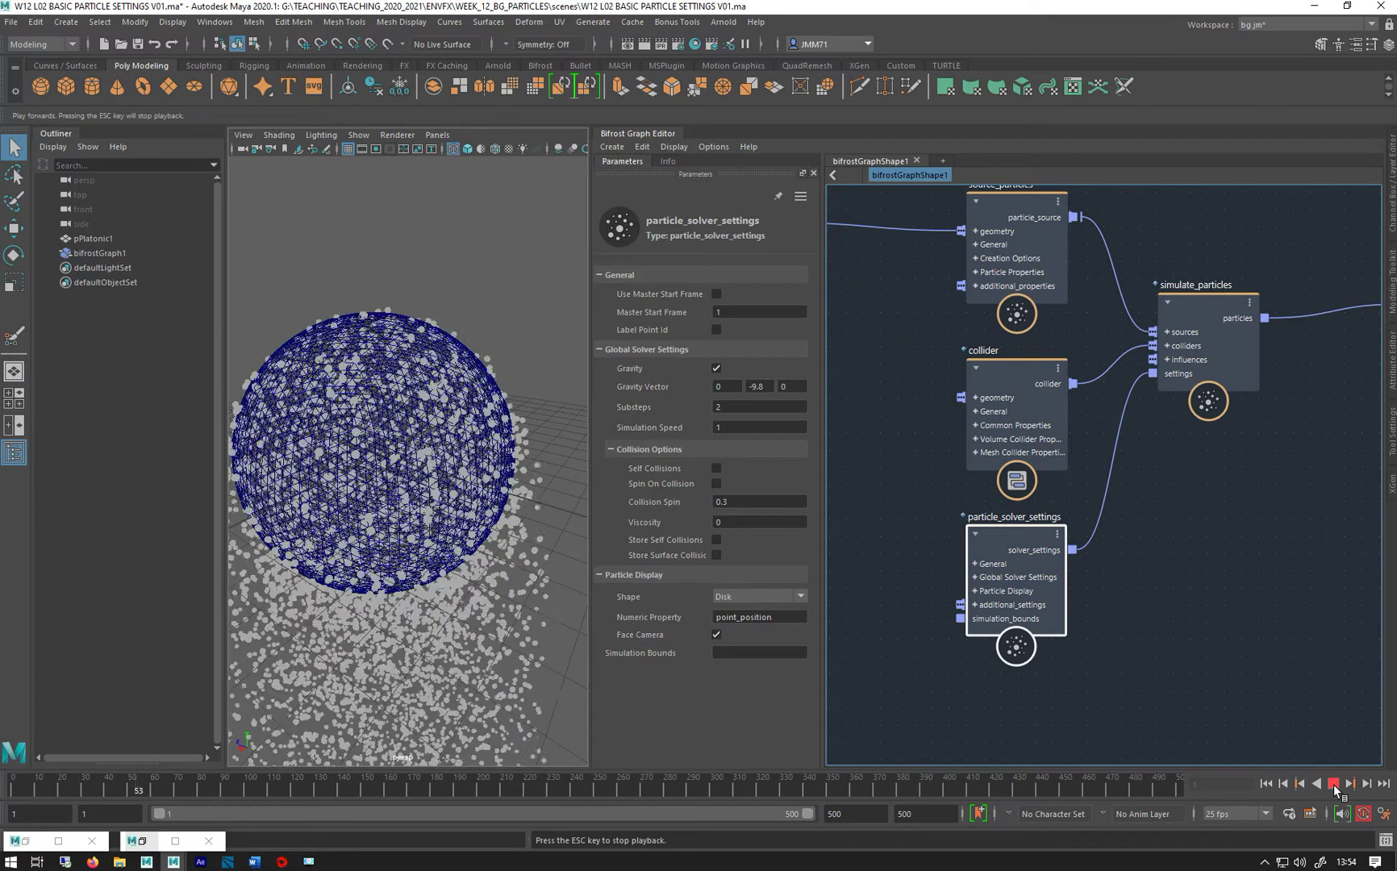
pyautogui.click(1334, 783)
pyautogui.scroll(-6, 356, 515)
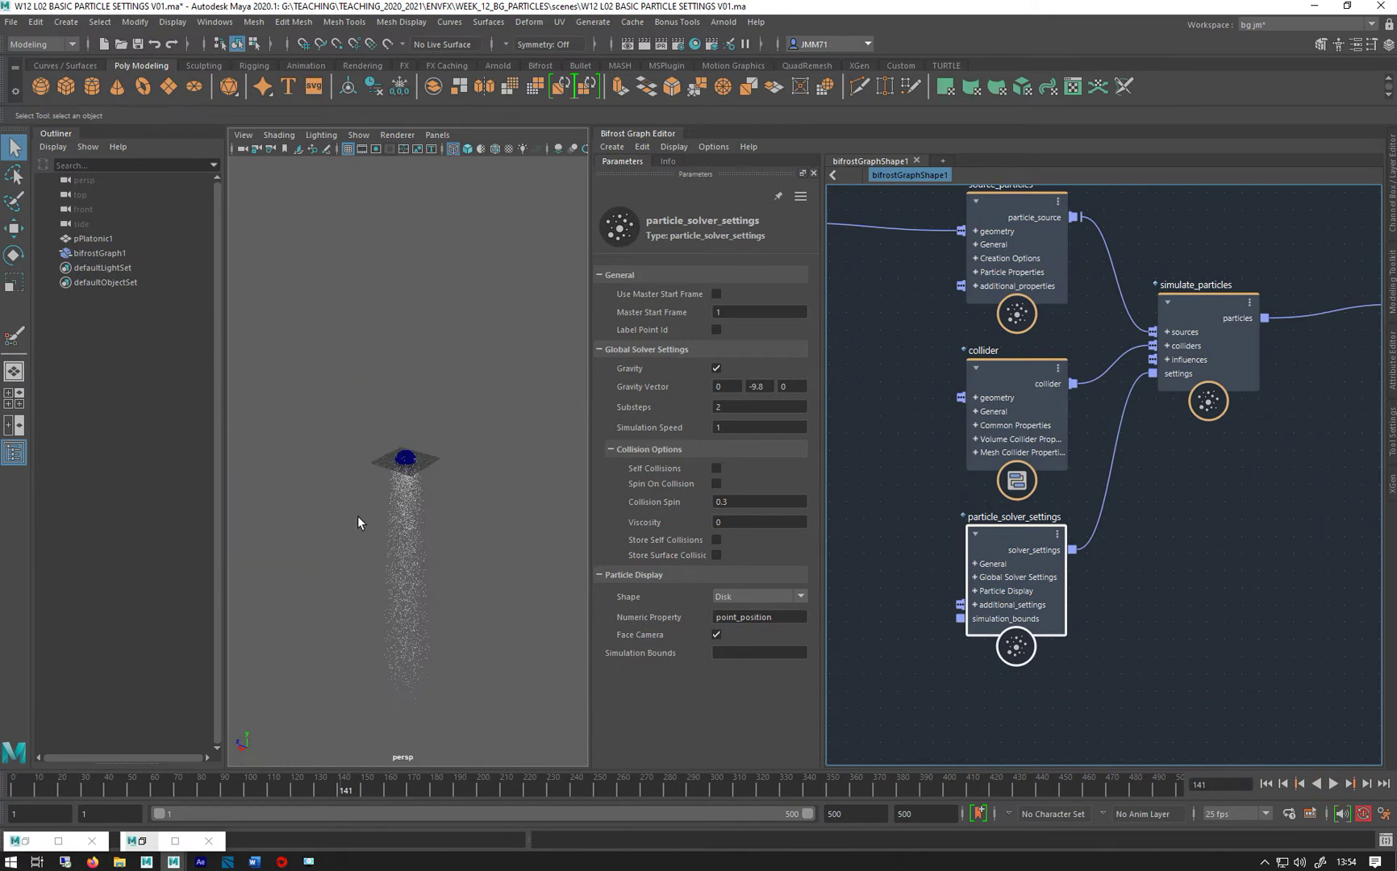
pyautogui.scroll(5, 357, 515)
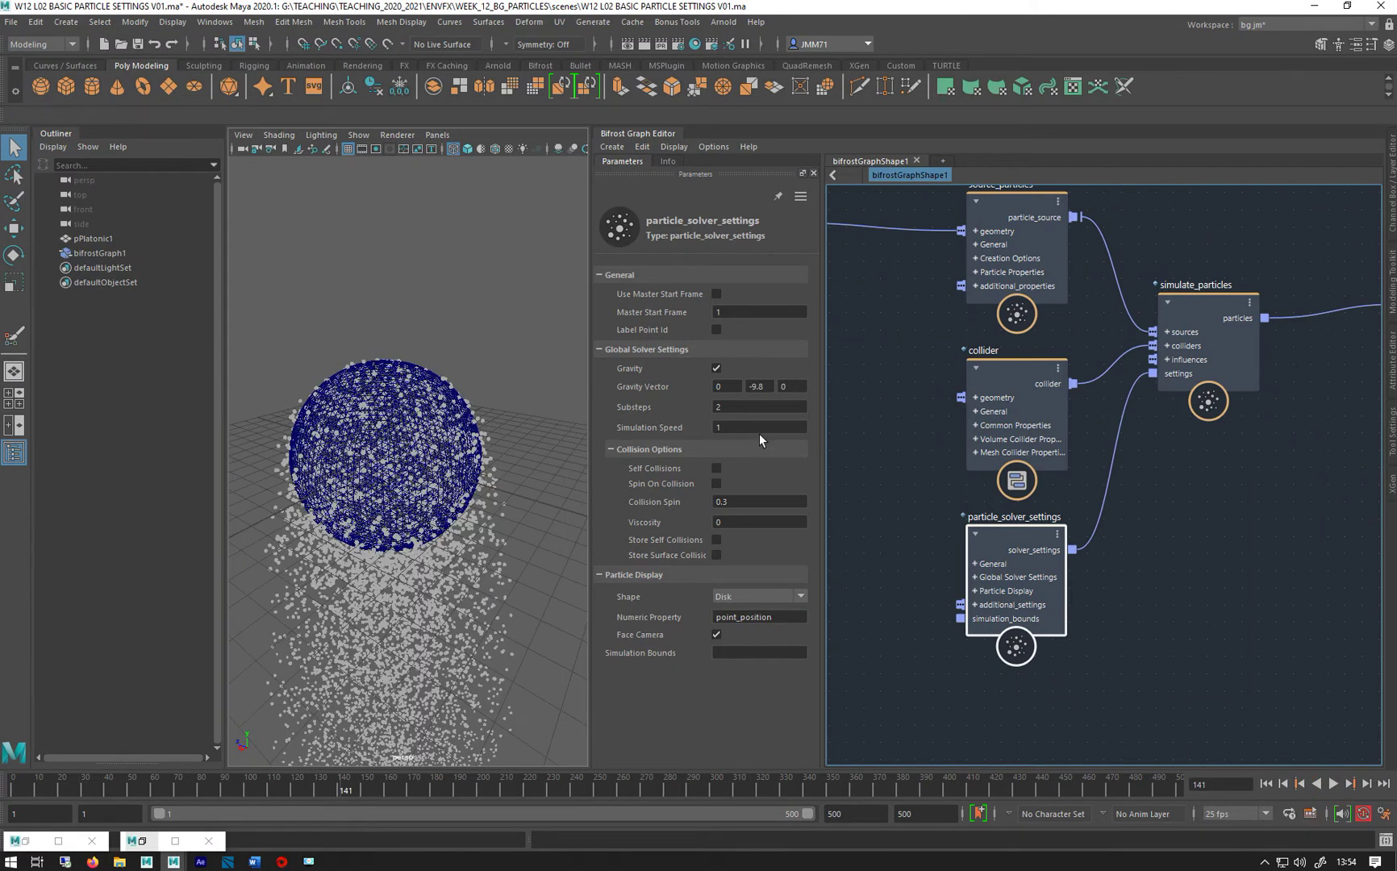
# Turn off Gravity in particle_solver_settings and replay the simulation from the first frame.
pyautogui.click(722, 369)
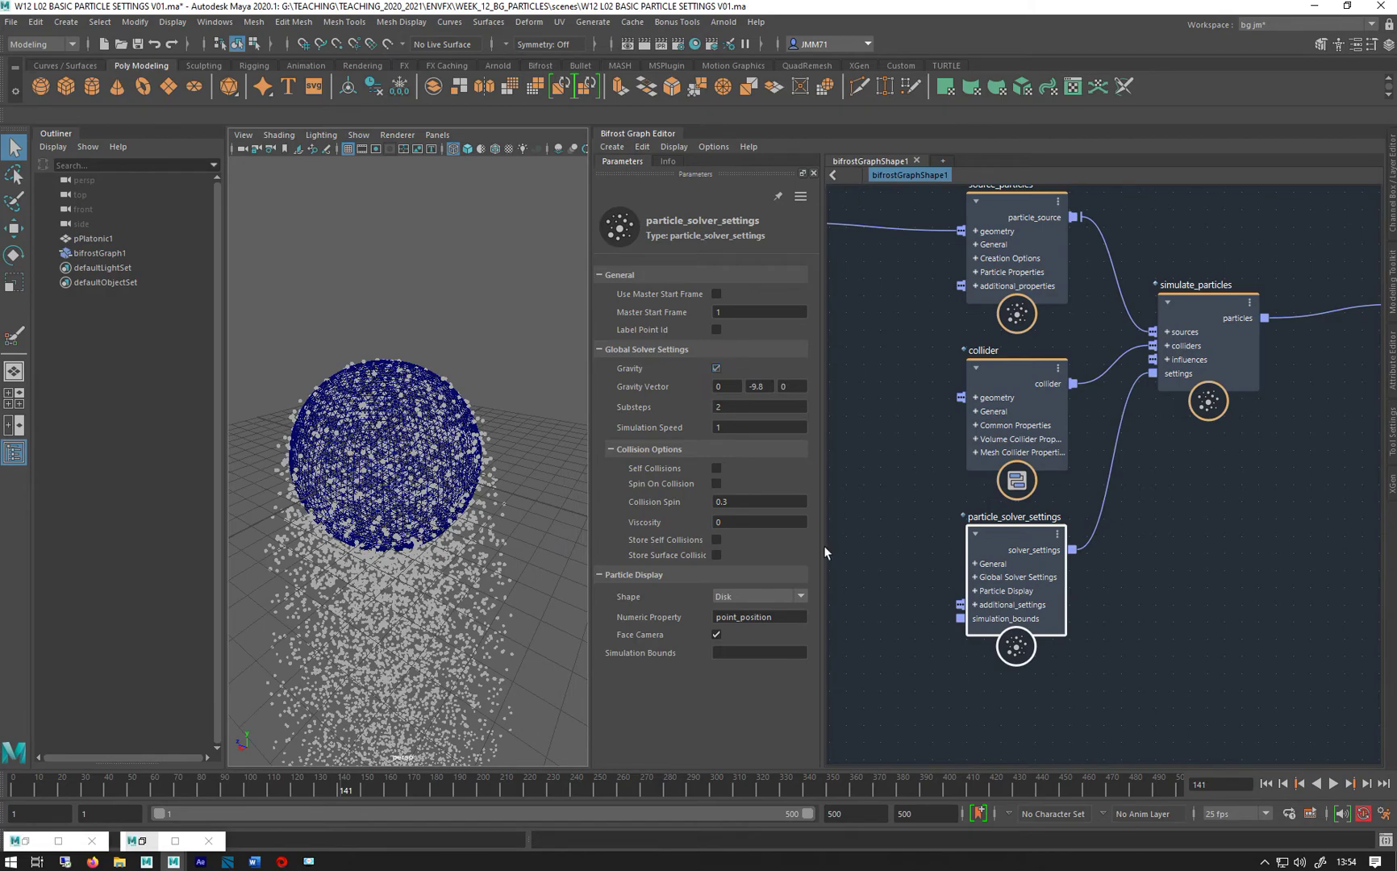
pyautogui.click(1265, 784)
pyautogui.click(1336, 782)
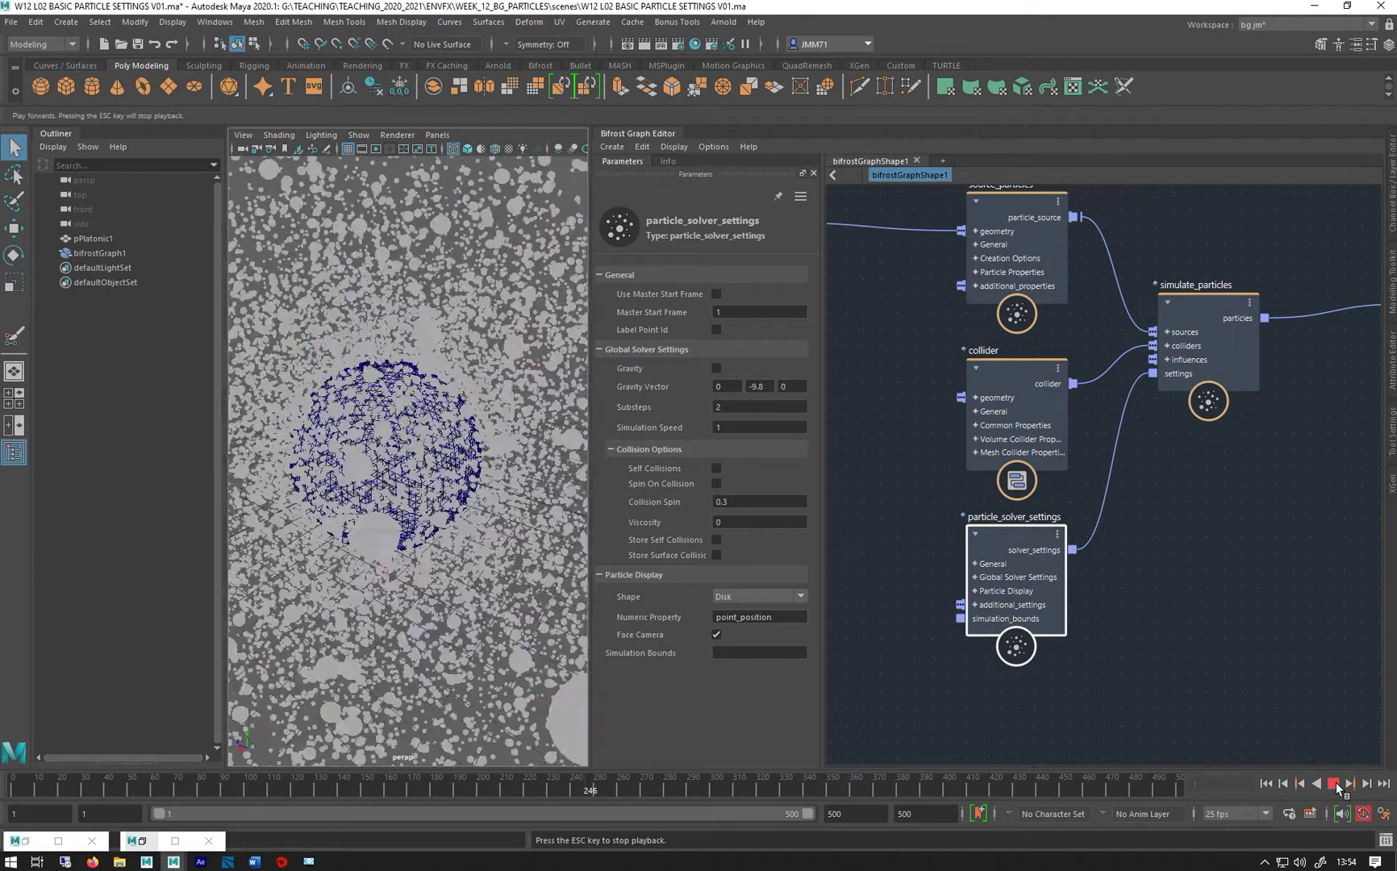
pyautogui.click(1334, 784)
pyautogui.keyDown('alt'); pyautogui.moveTo(880, 338); pyautogui.dragTo(946, 433, button='middle'); pyautogui.keyUp('alt')
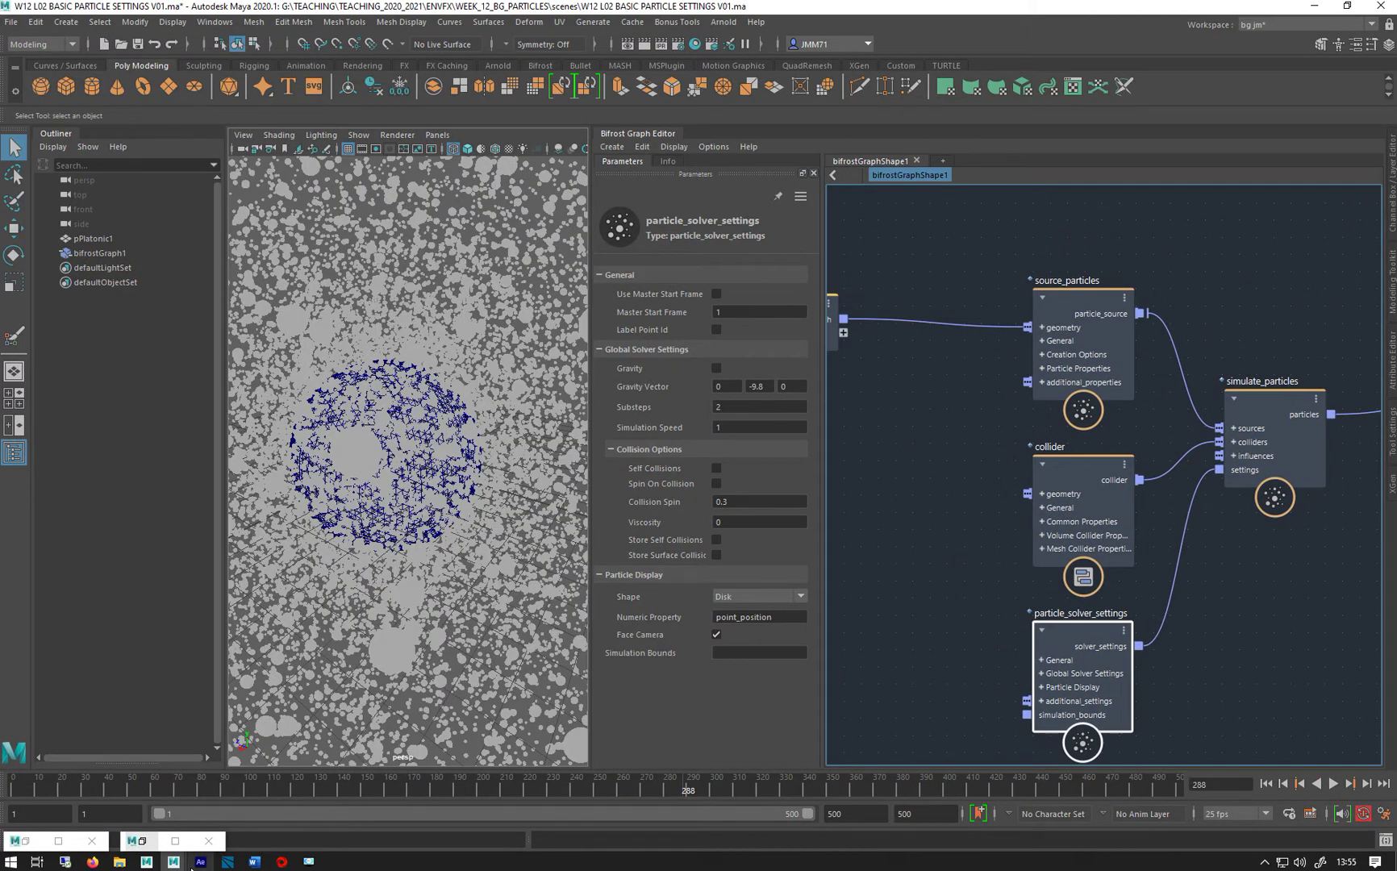
# Switch to After Effects, preview the bg_field_test_010_v04 composition, and return to Maya.
pyautogui.click(200, 861)
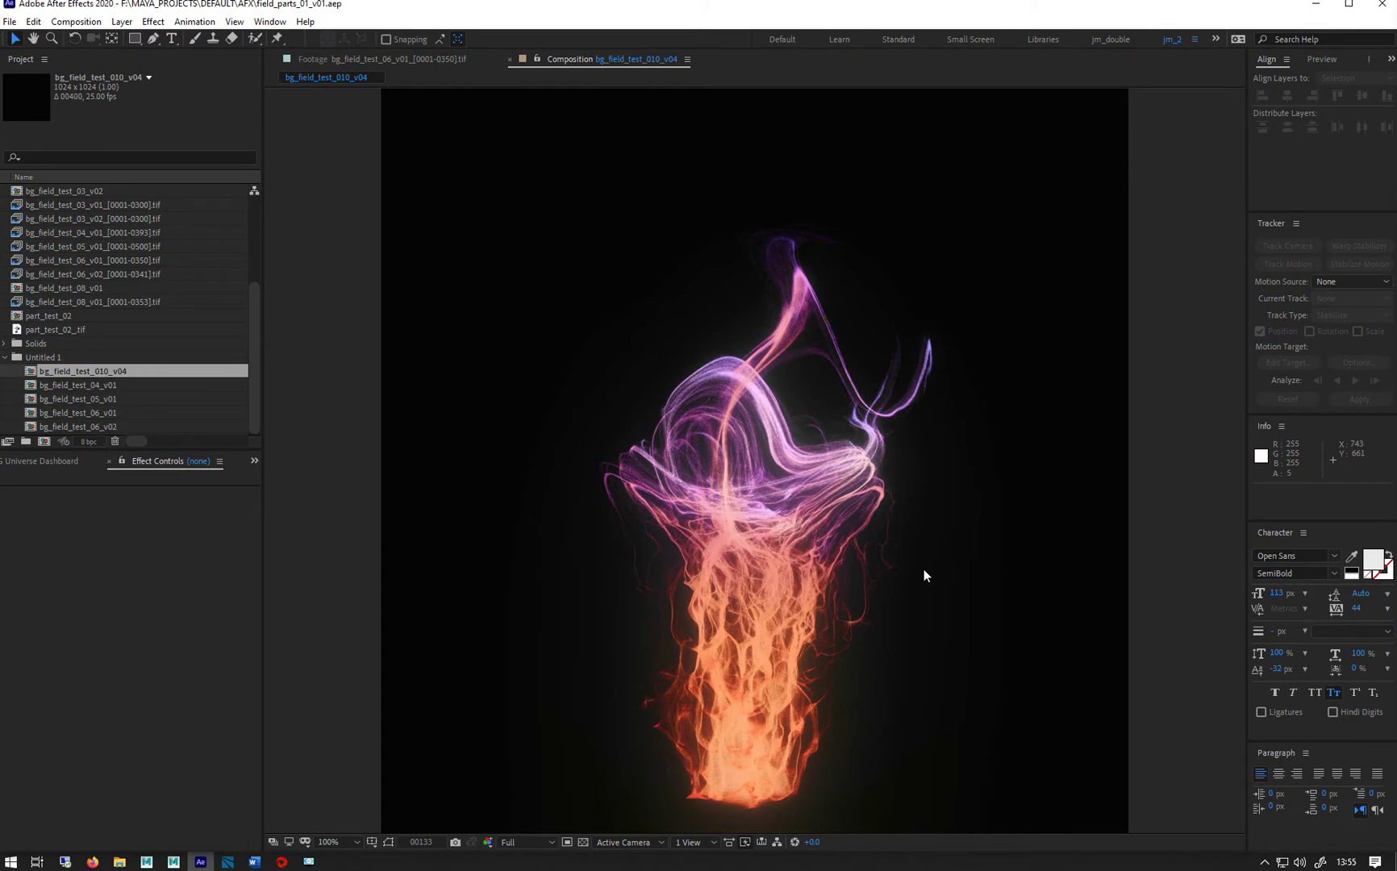
pyautogui.press('space')
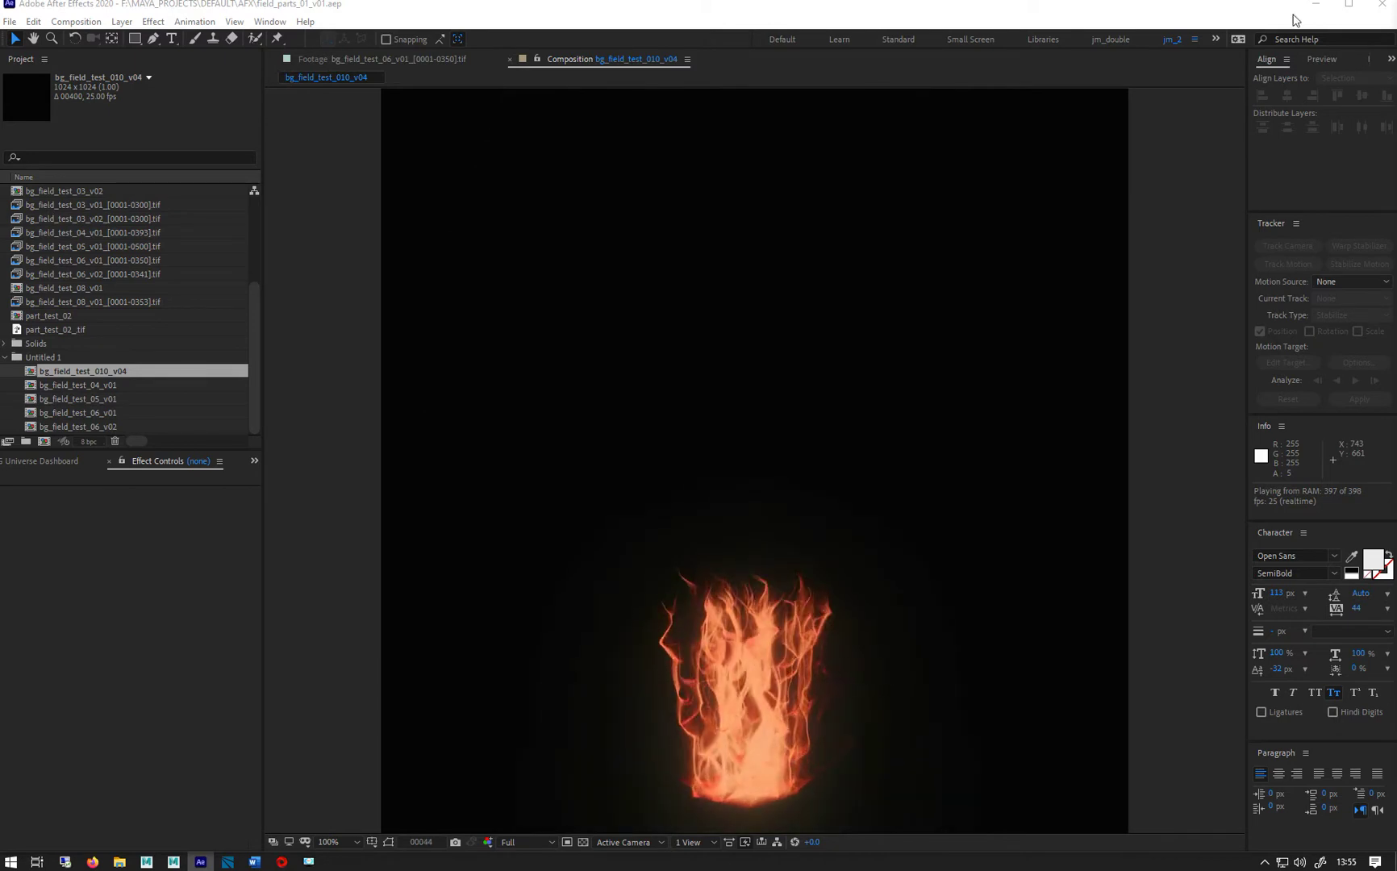
pyautogui.press('0')
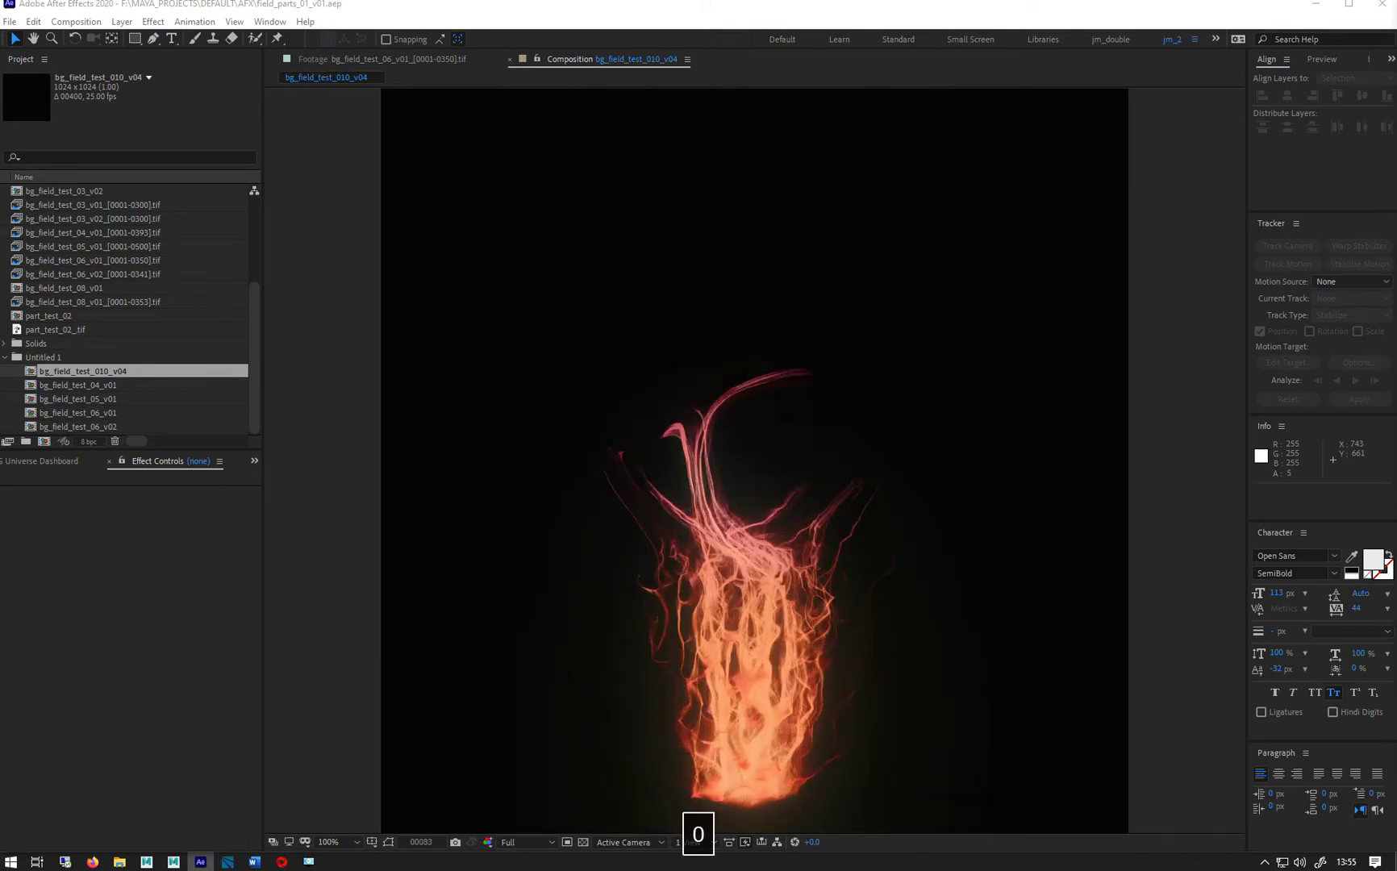
pyautogui.click(1315, 5)
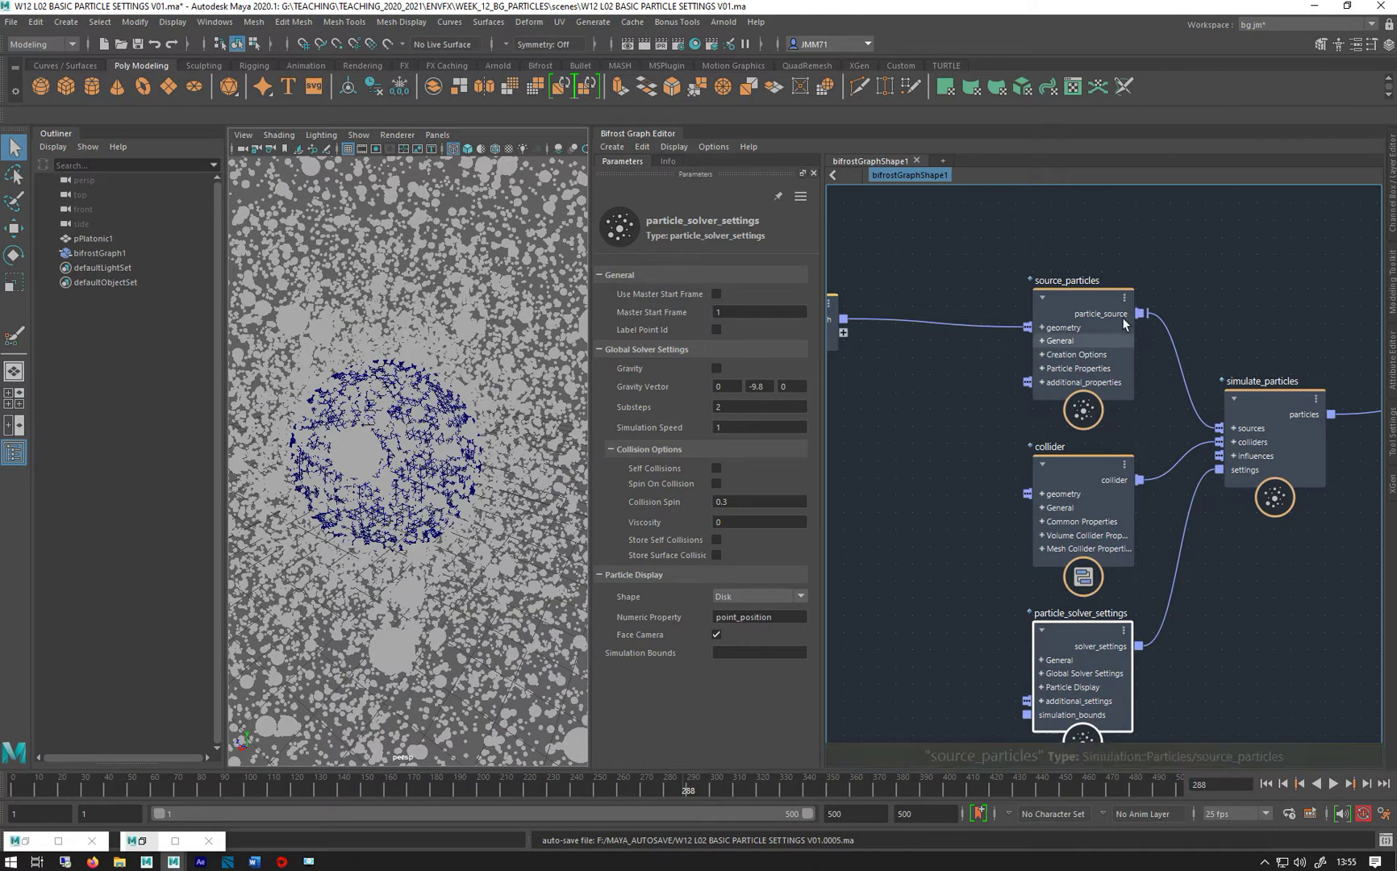
# Examine the parameters of the collider and particle_solver_settings nodes and their place in the graph.
pyautogui.click(1095, 307)
pyautogui.click(1079, 469)
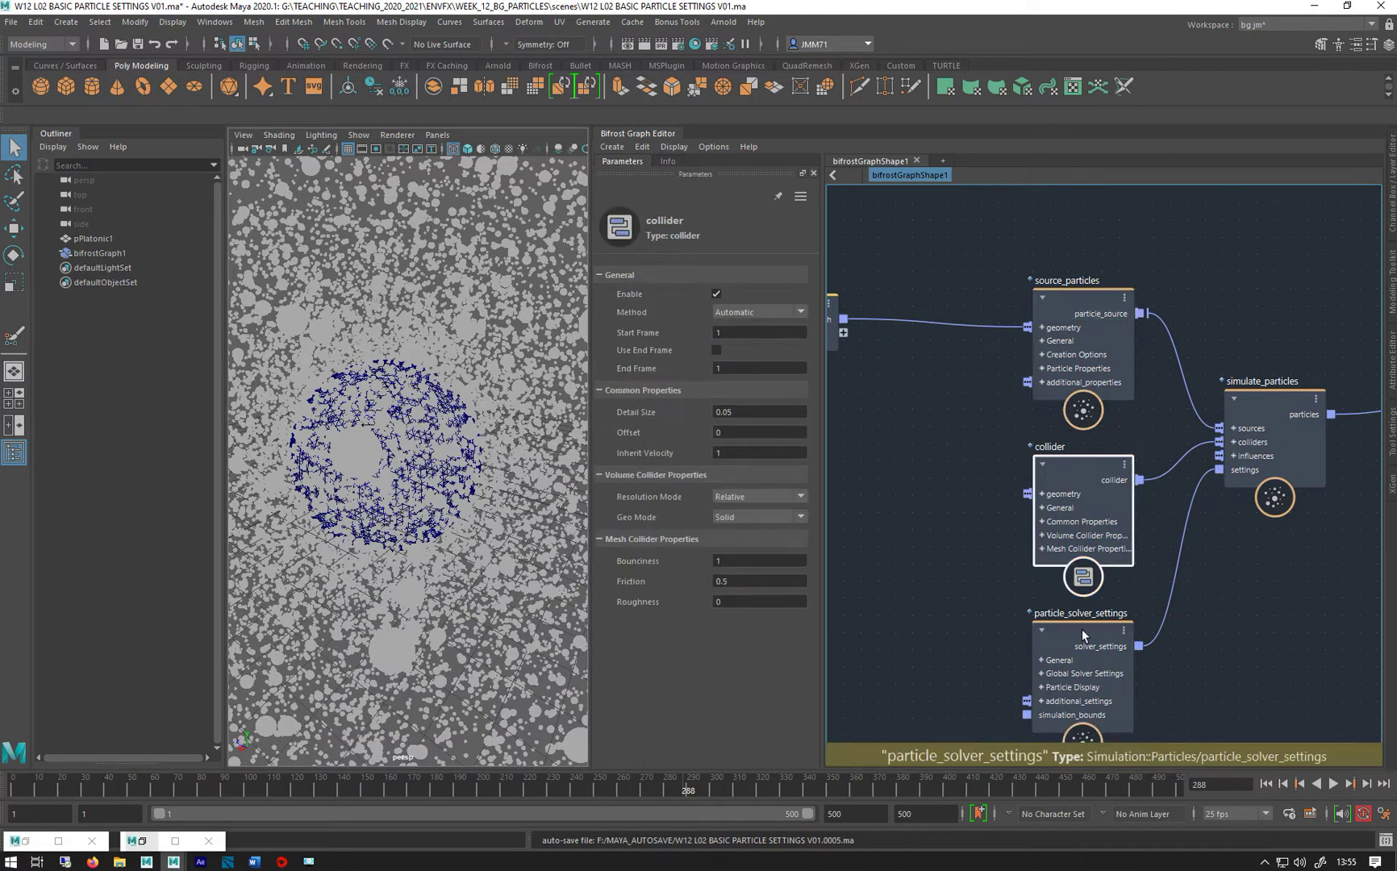
pyautogui.click(1085, 634)
pyautogui.keyDown('alt'); pyautogui.moveTo(962, 298); pyautogui.dragTo(961, 240, button='middle'); pyautogui.keyUp('alt')
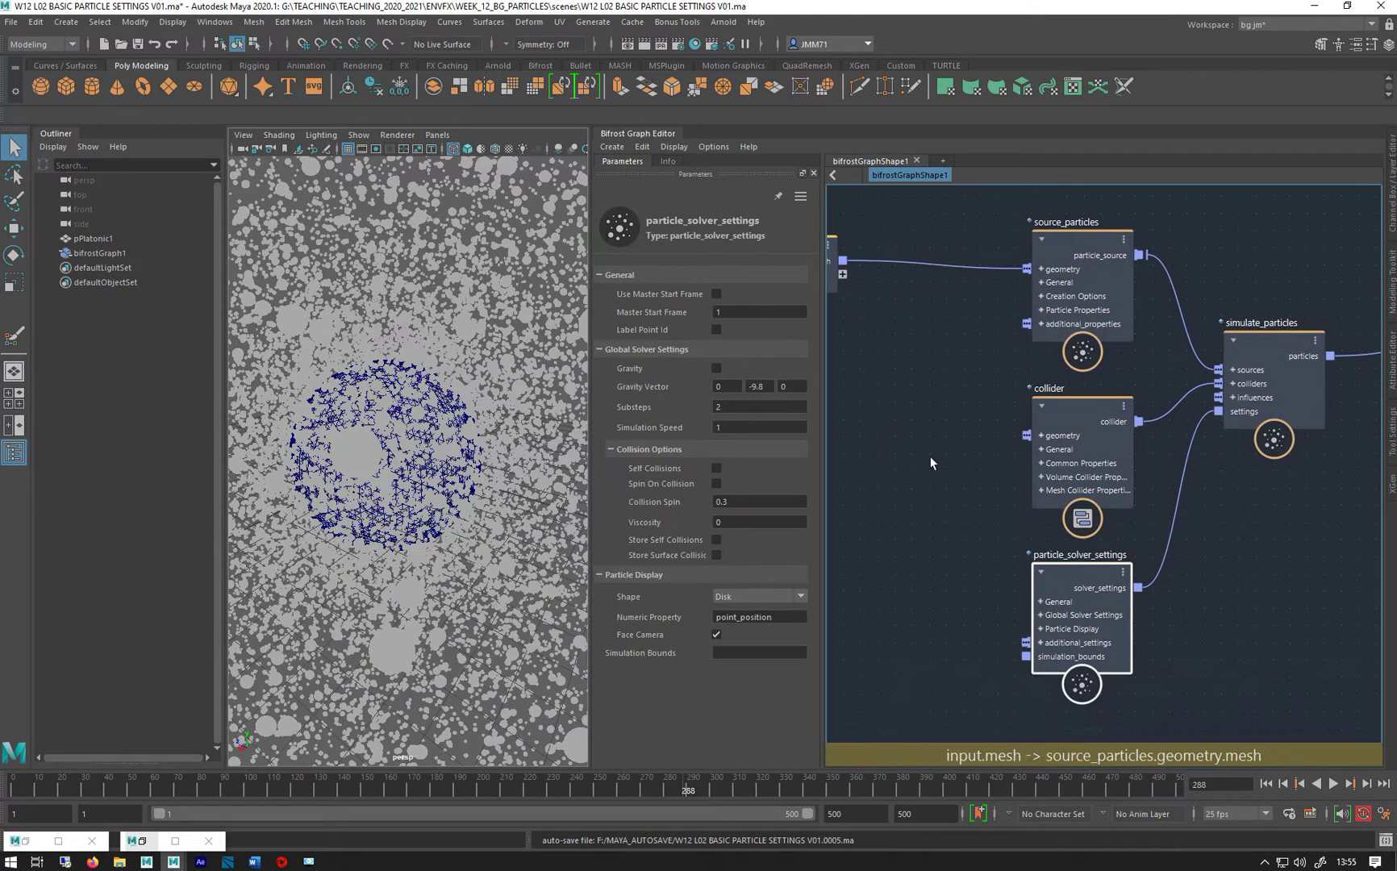
pyautogui.keyDown('alt'); pyautogui.moveTo(1271, 520); pyautogui.dragTo(1328, 437, button='middle'); pyautogui.keyUp('alt')
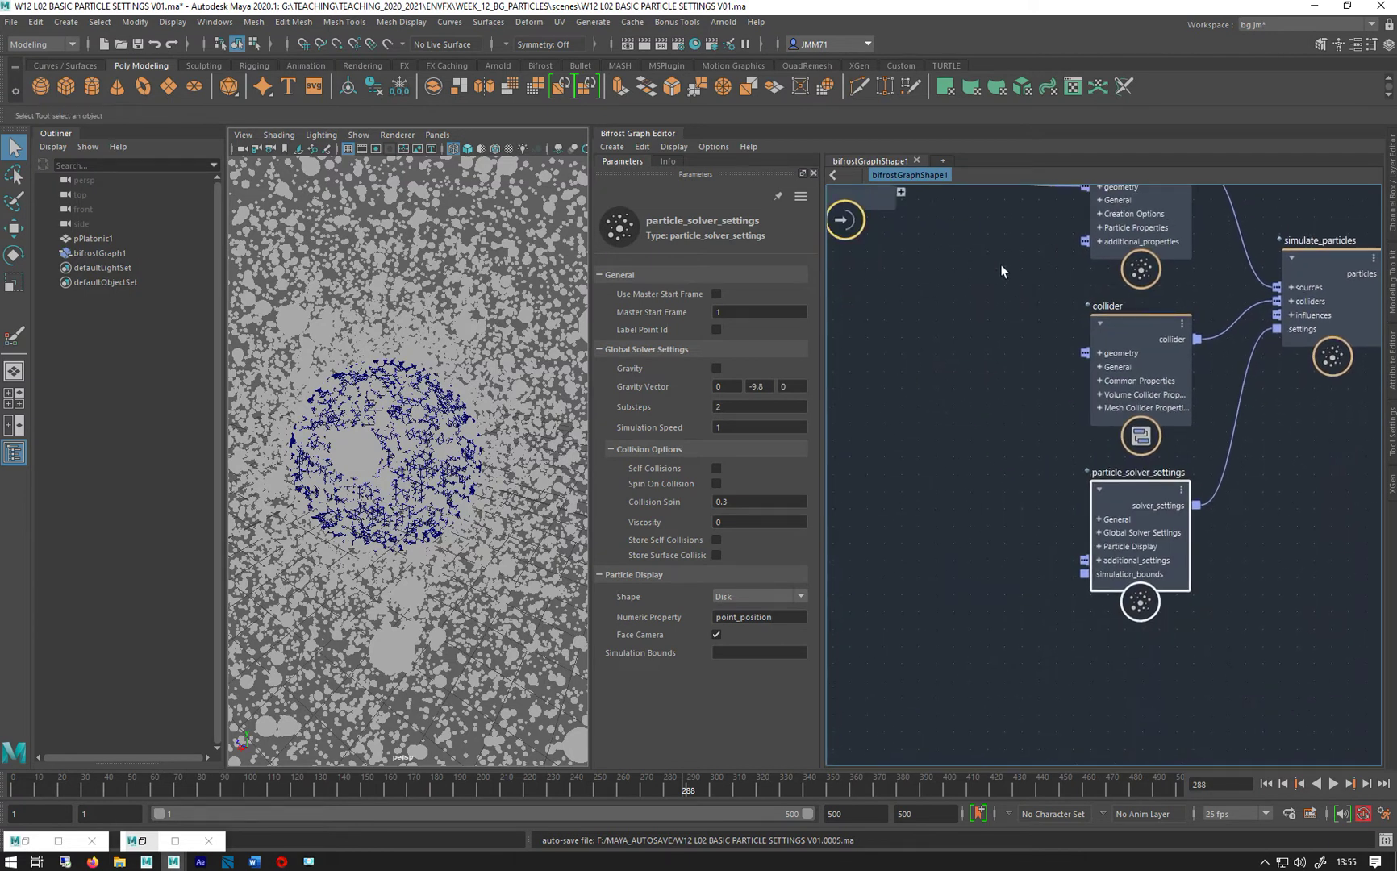
pyautogui.keyDown('alt'); pyautogui.moveTo(991, 272); pyautogui.dragTo(968, 403, button='middle'); pyautogui.keyUp('alt')
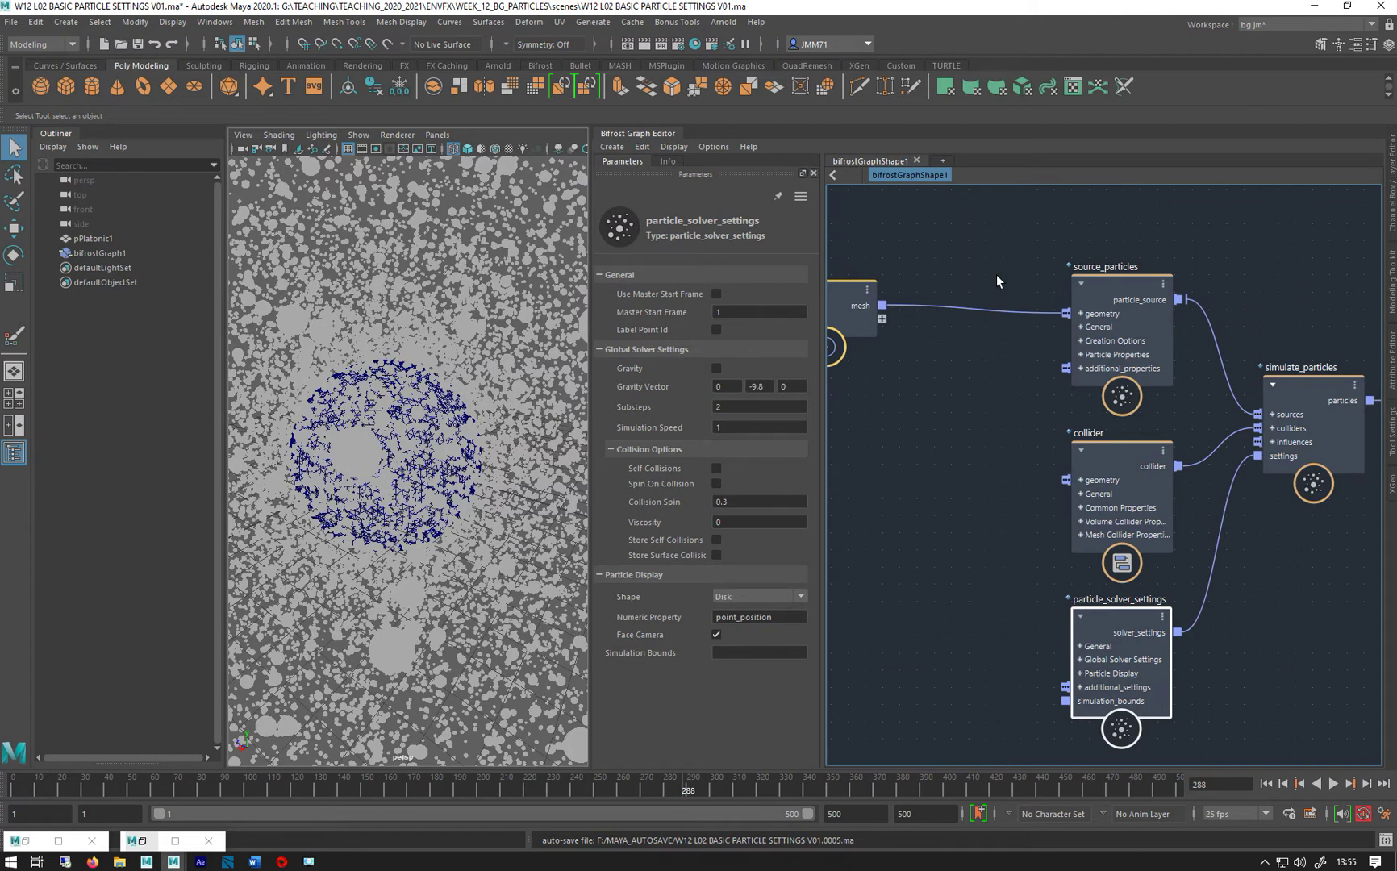
# Create a Core::Object::set_property node feeding the additional_properties input of source_particles, and place source_particles higher in the graph.
pyautogui.click(950, 446)
pyautogui.click(1111, 308)
pyautogui.moveTo(1097, 274); pyautogui.dragTo(1086, 242)
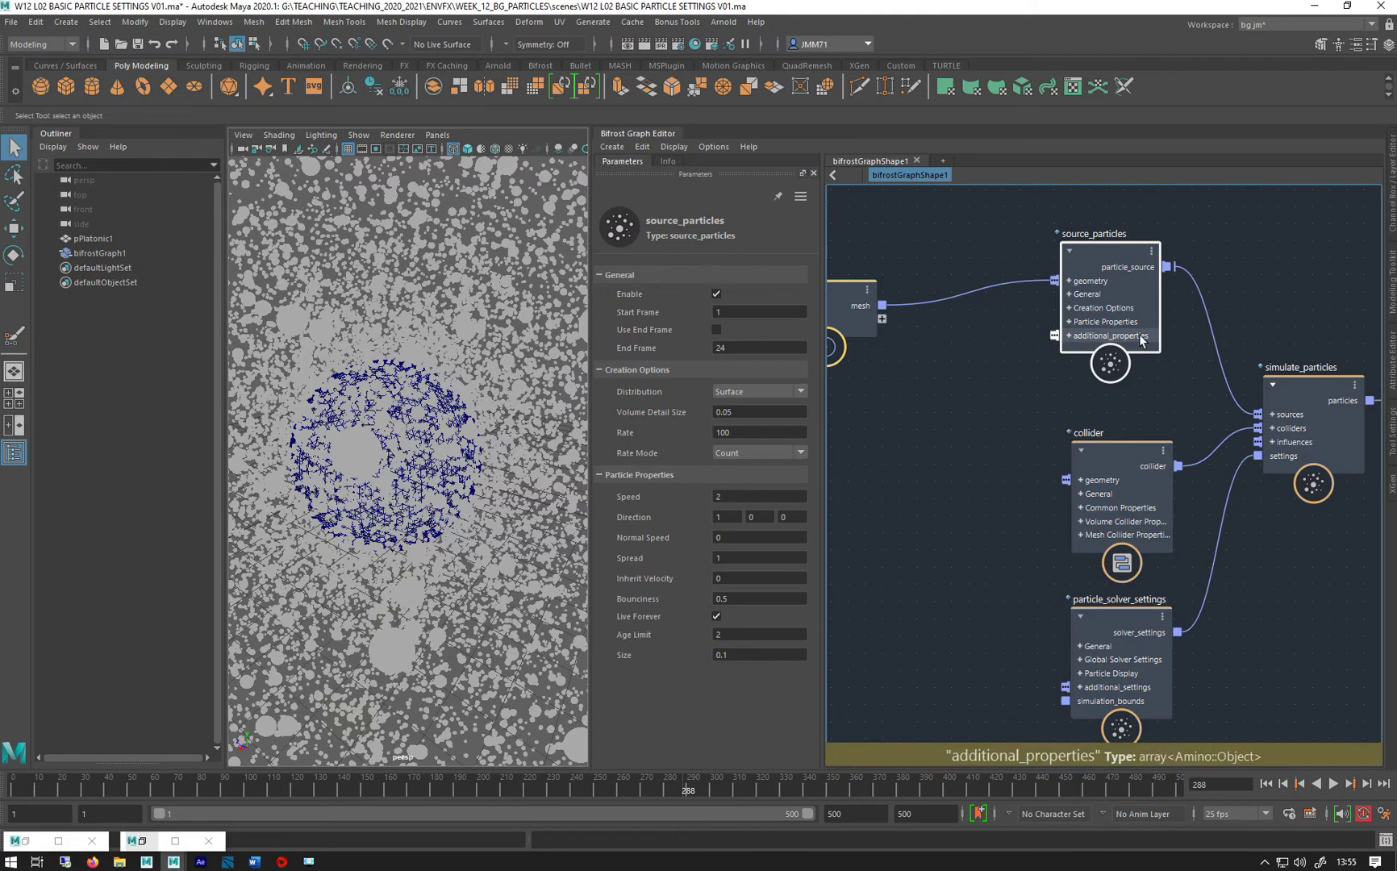
pyautogui.rightClick(1054, 337)
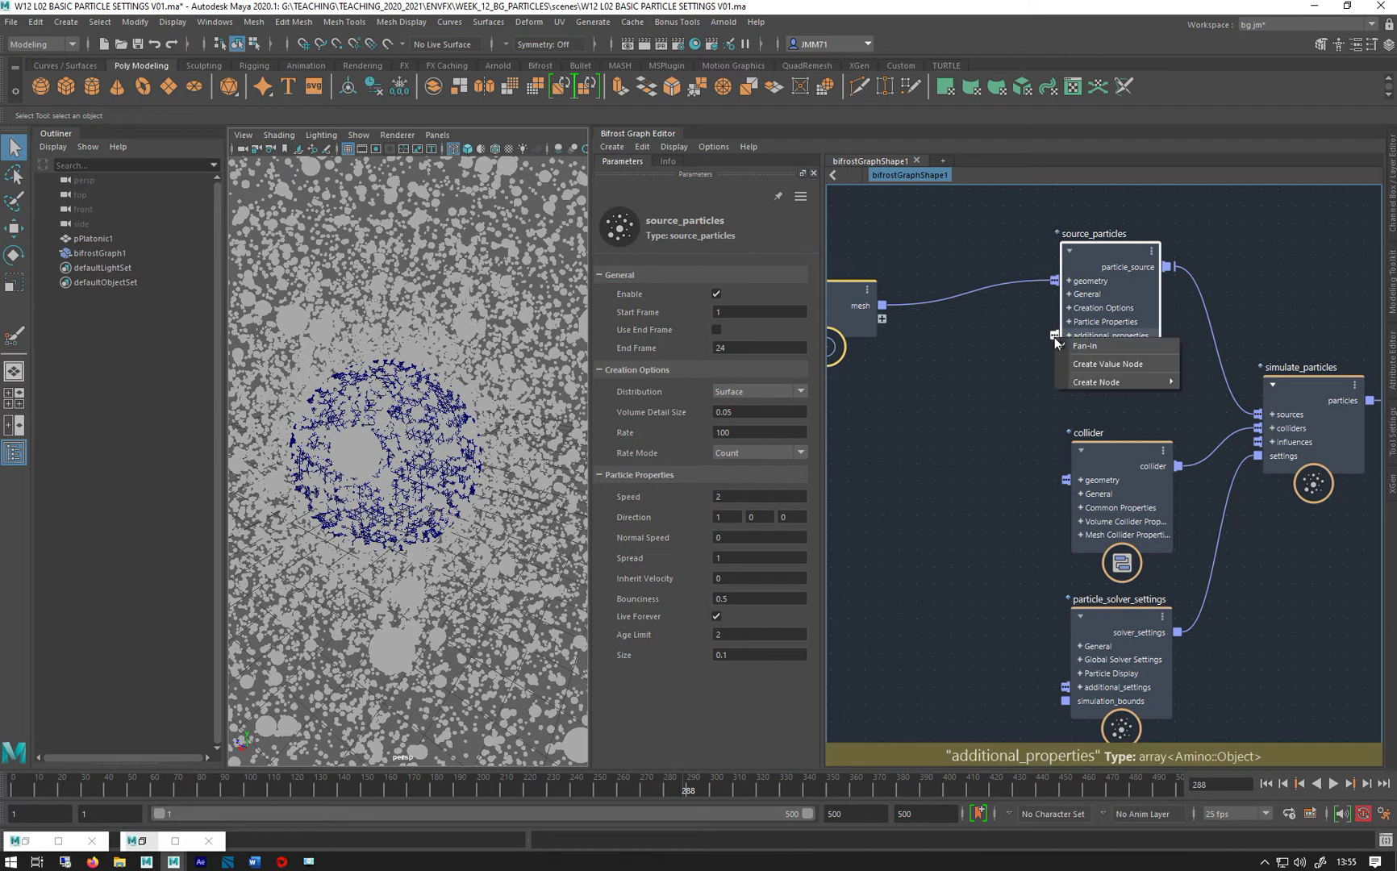
pyautogui.moveTo(1081, 382)
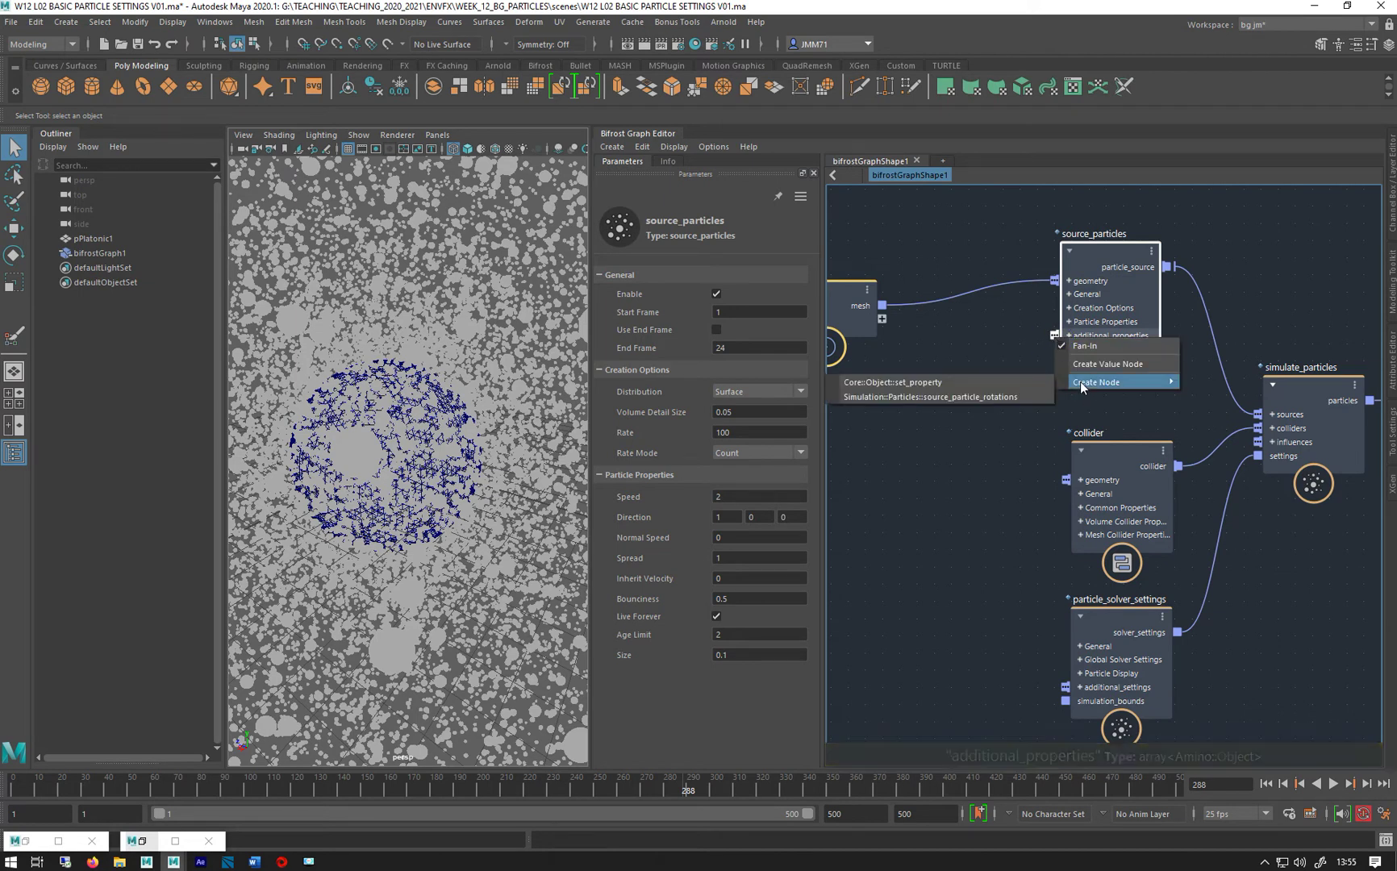
pyautogui.click(902, 386)
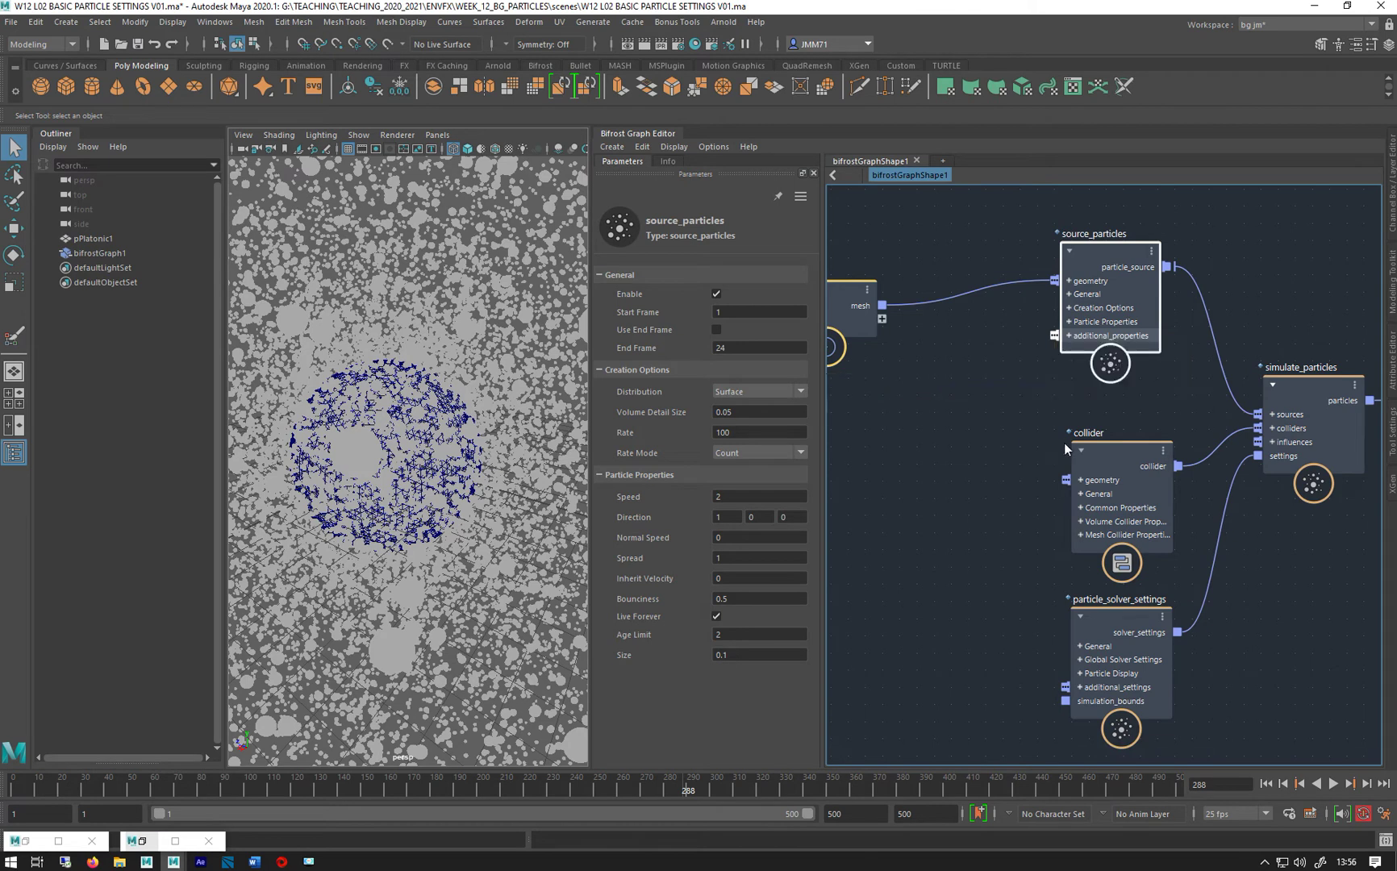
pyautogui.moveTo(894, 385); pyautogui.dragTo(891, 420)
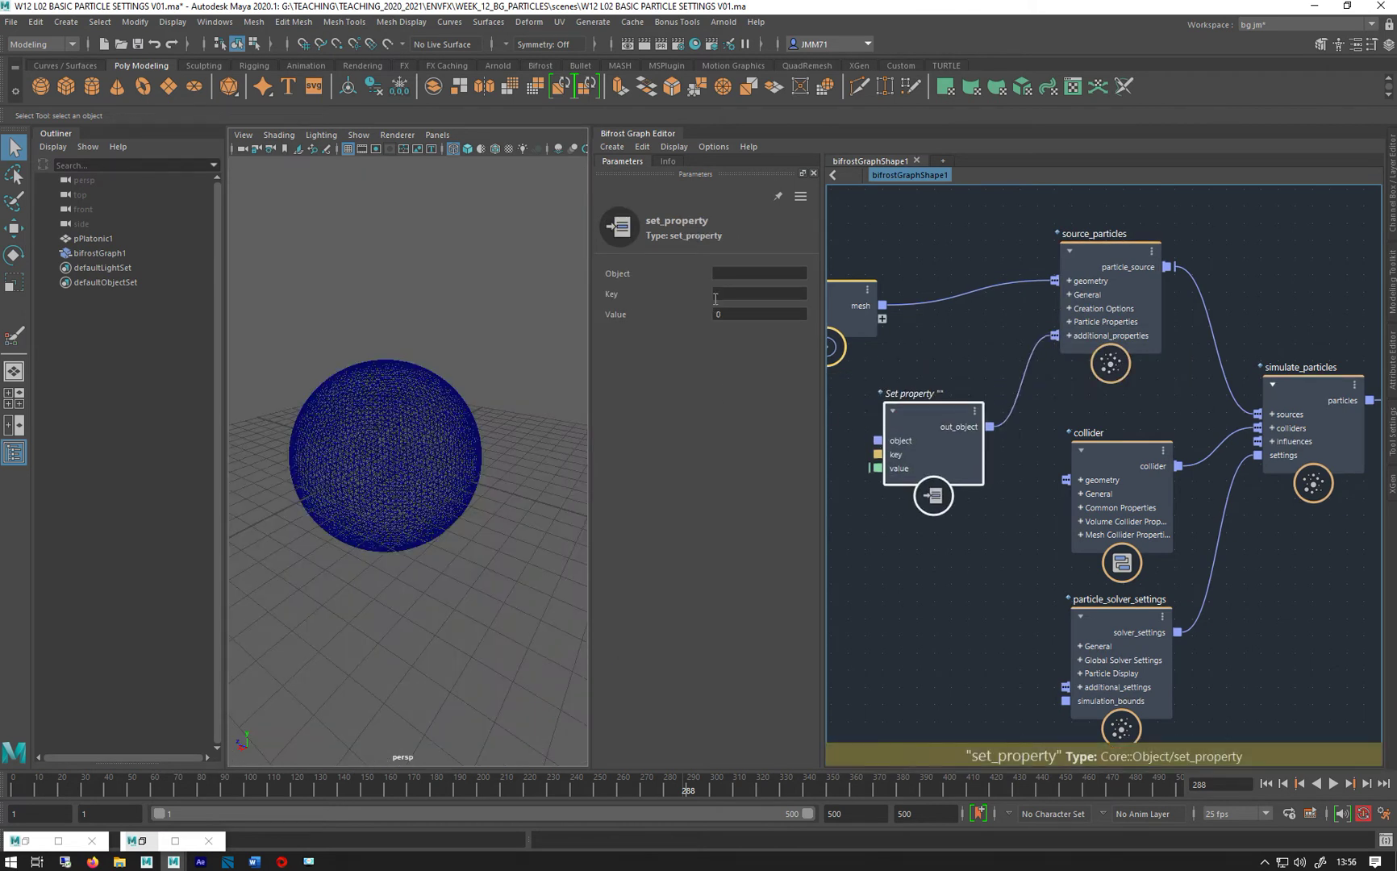
# Set the set_property node's Key to color and move the node closer to source_particles.
pyautogui.click(750, 293)
pyautogui.write('c')
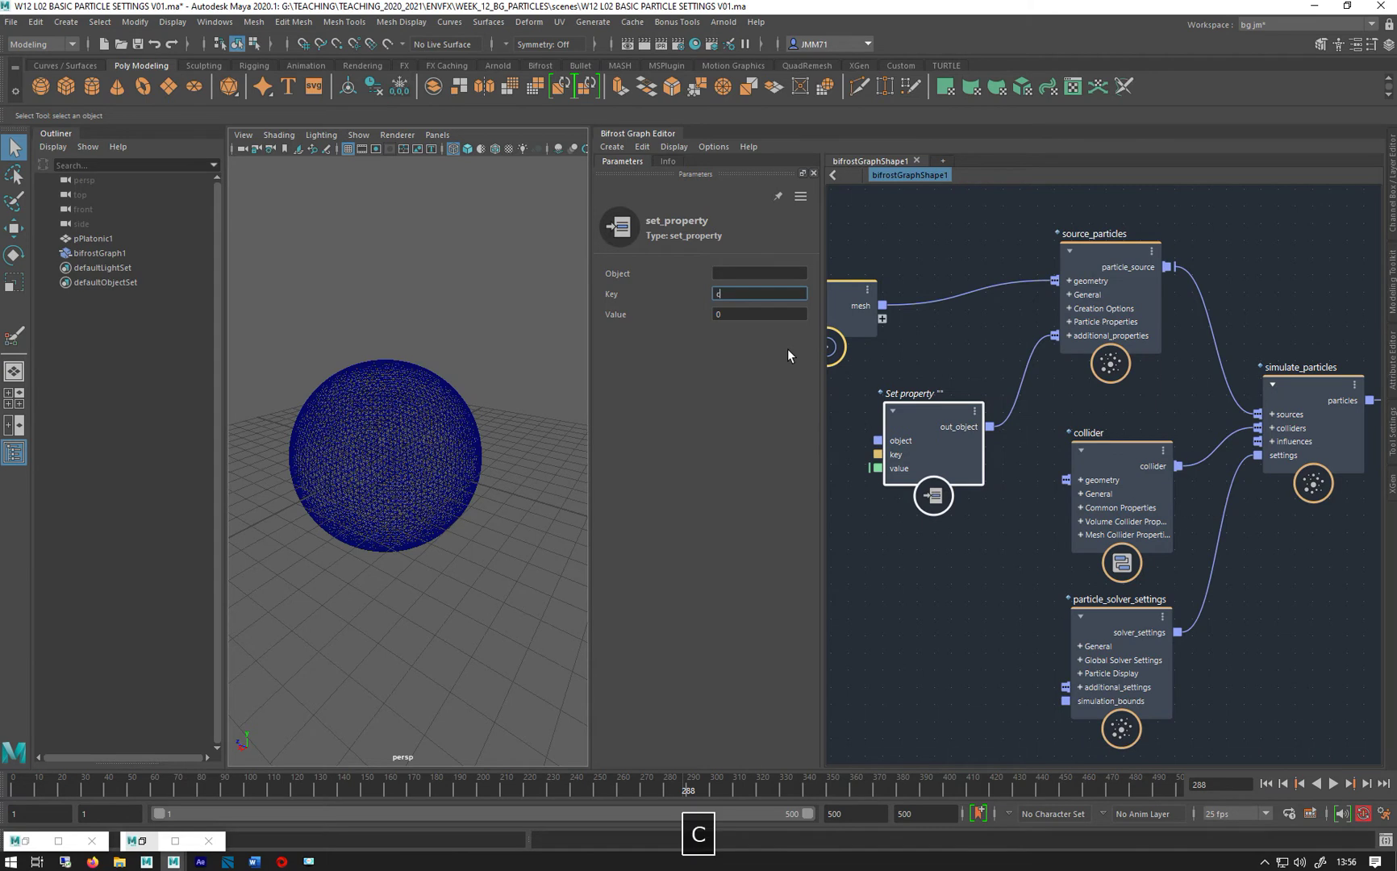
pyautogui.write('olor')
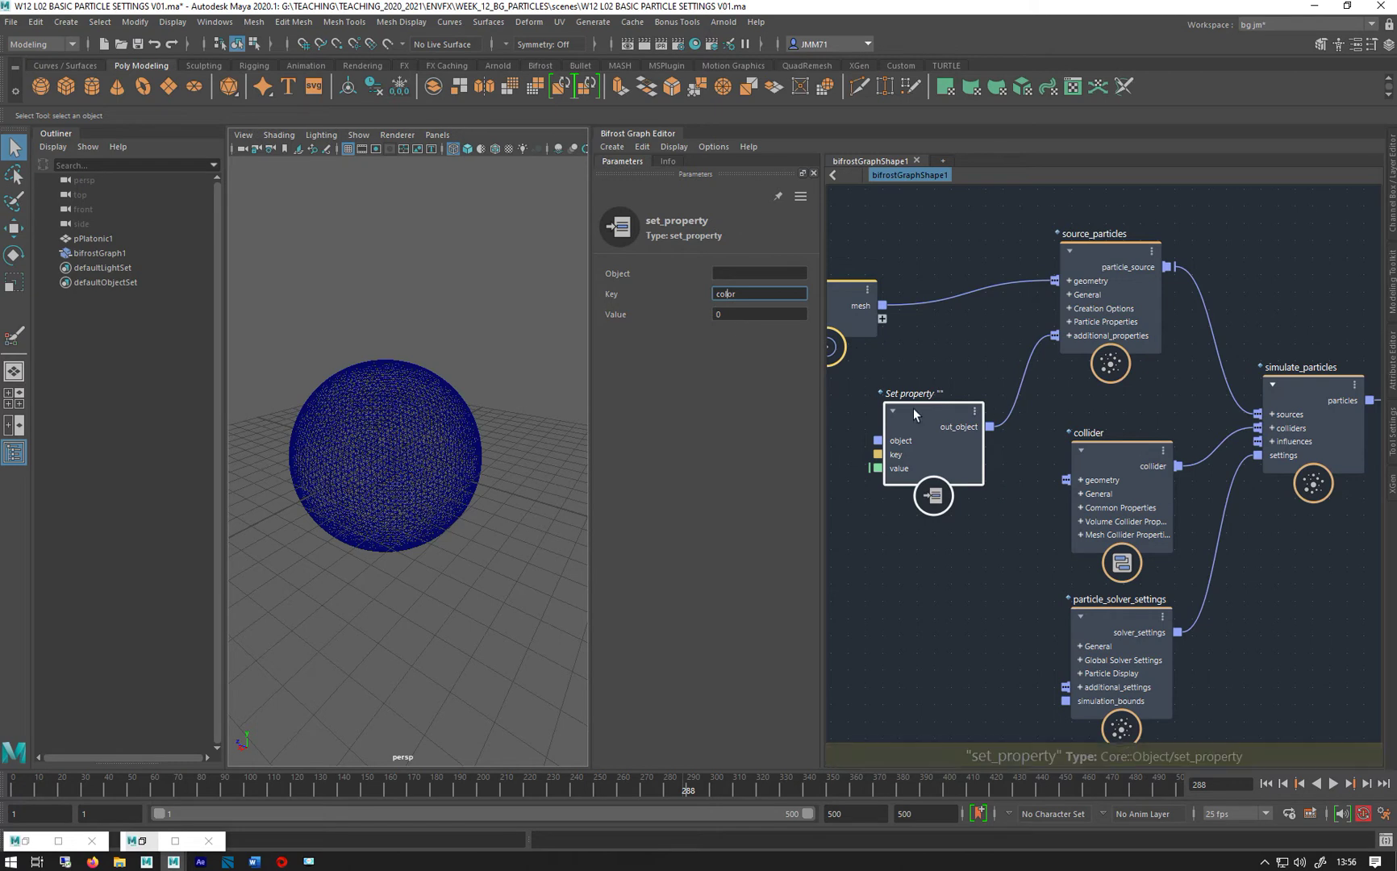
pyautogui.moveTo(913, 408); pyautogui.dragTo(929, 377)
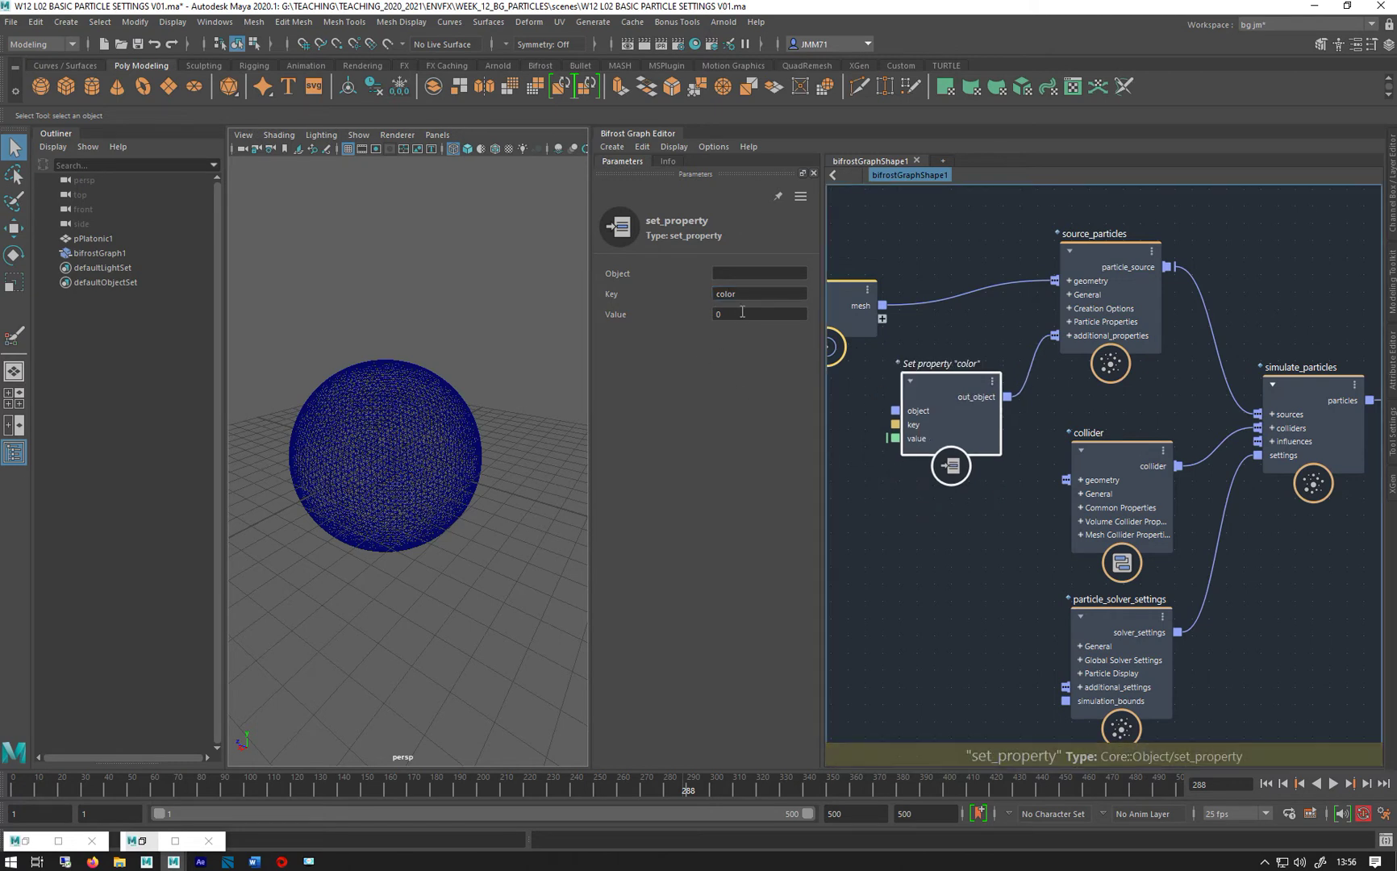
# Change the color property's value type to Math::float3 and reposition its node beside source_particles.
pyautogui.click(740, 313)
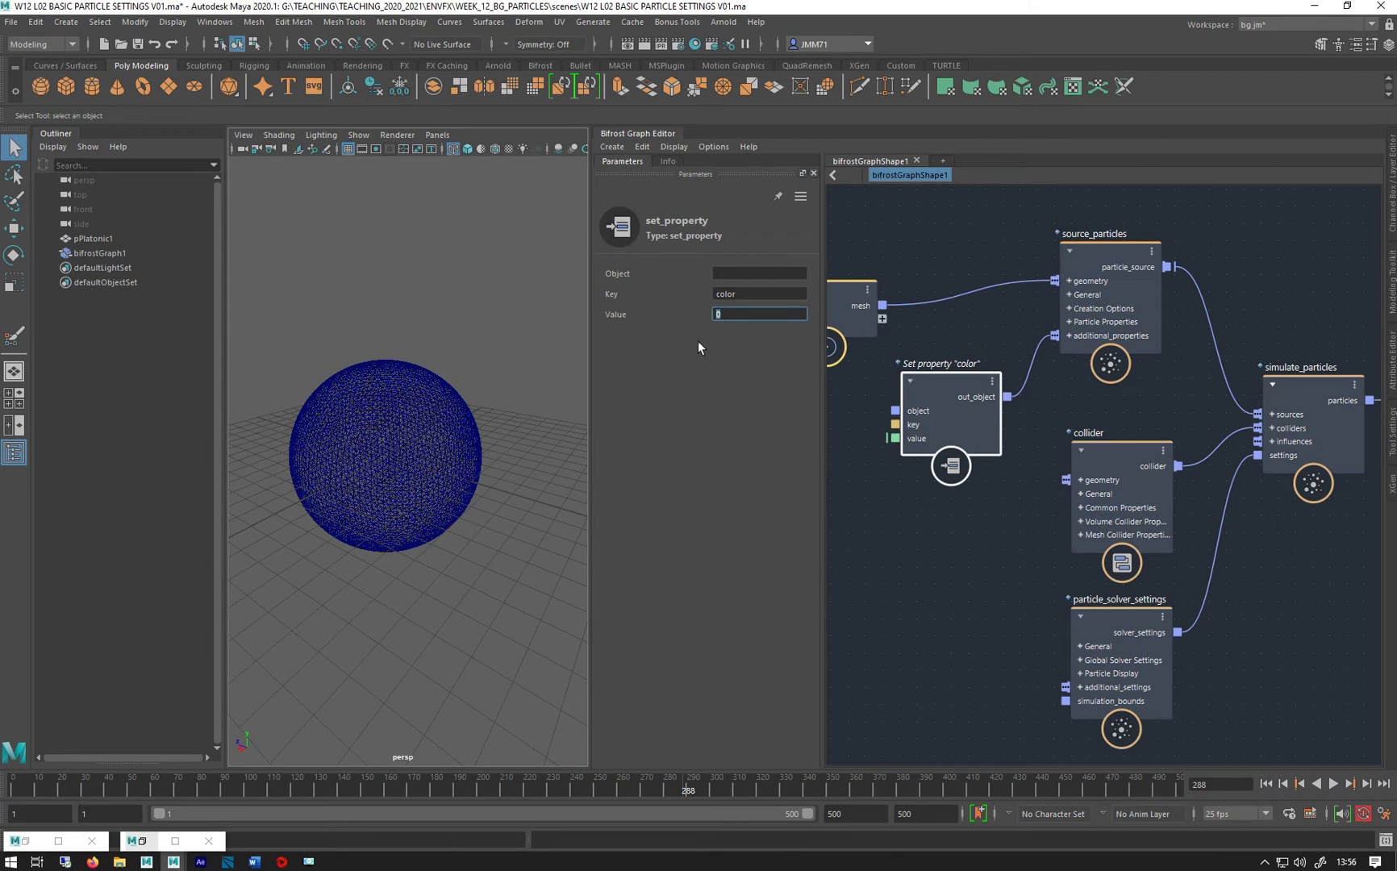
pyautogui.rightClick(911, 437)
pyautogui.moveTo(927, 461)
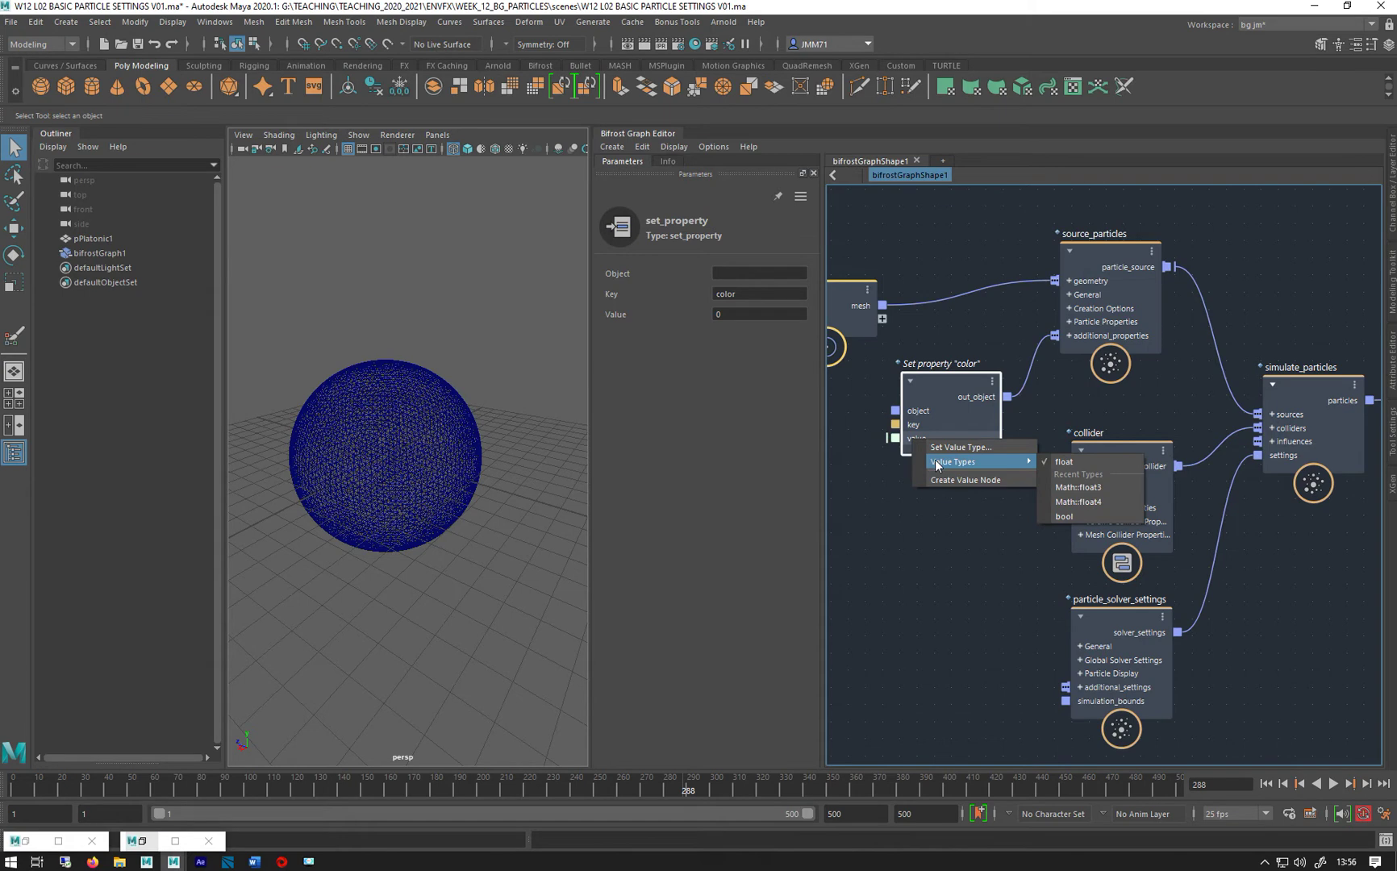
pyautogui.click(1085, 487)
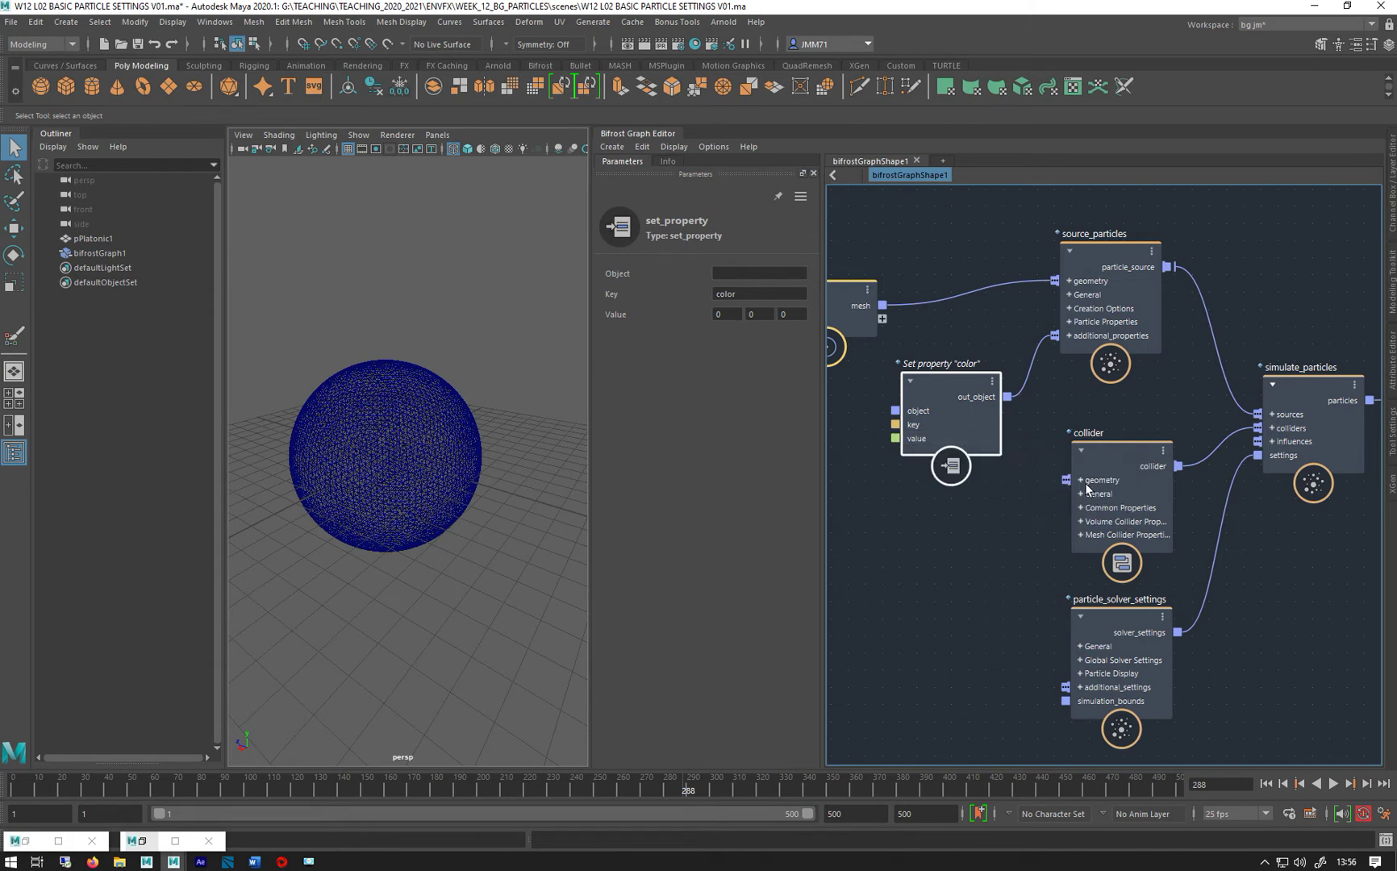
pyautogui.moveTo(975, 389); pyautogui.dragTo(994, 398)
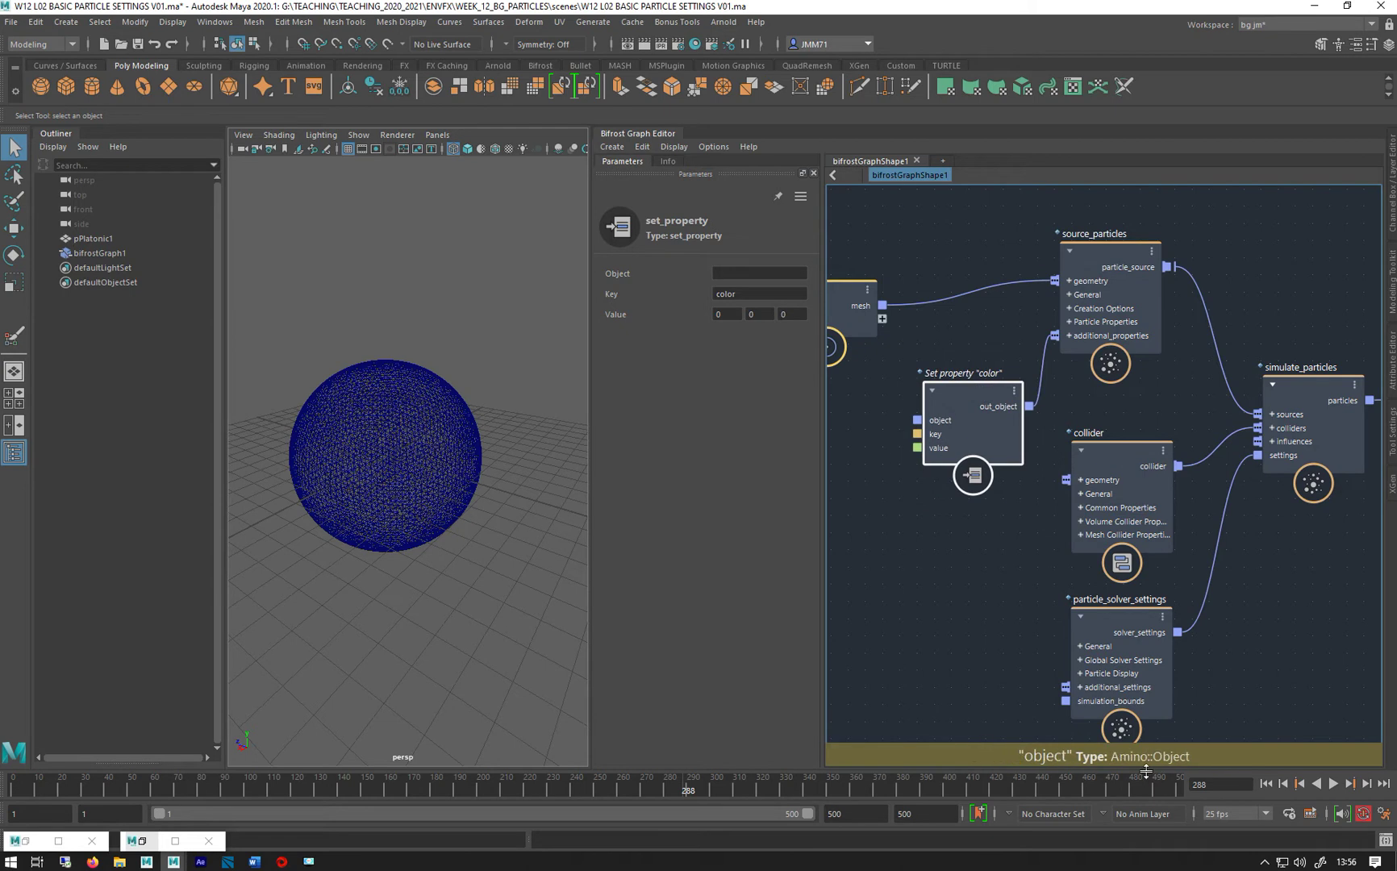
# Rewind to the first frame and inspect the particles' color on the sphere up close.
pyautogui.click(1266, 784)
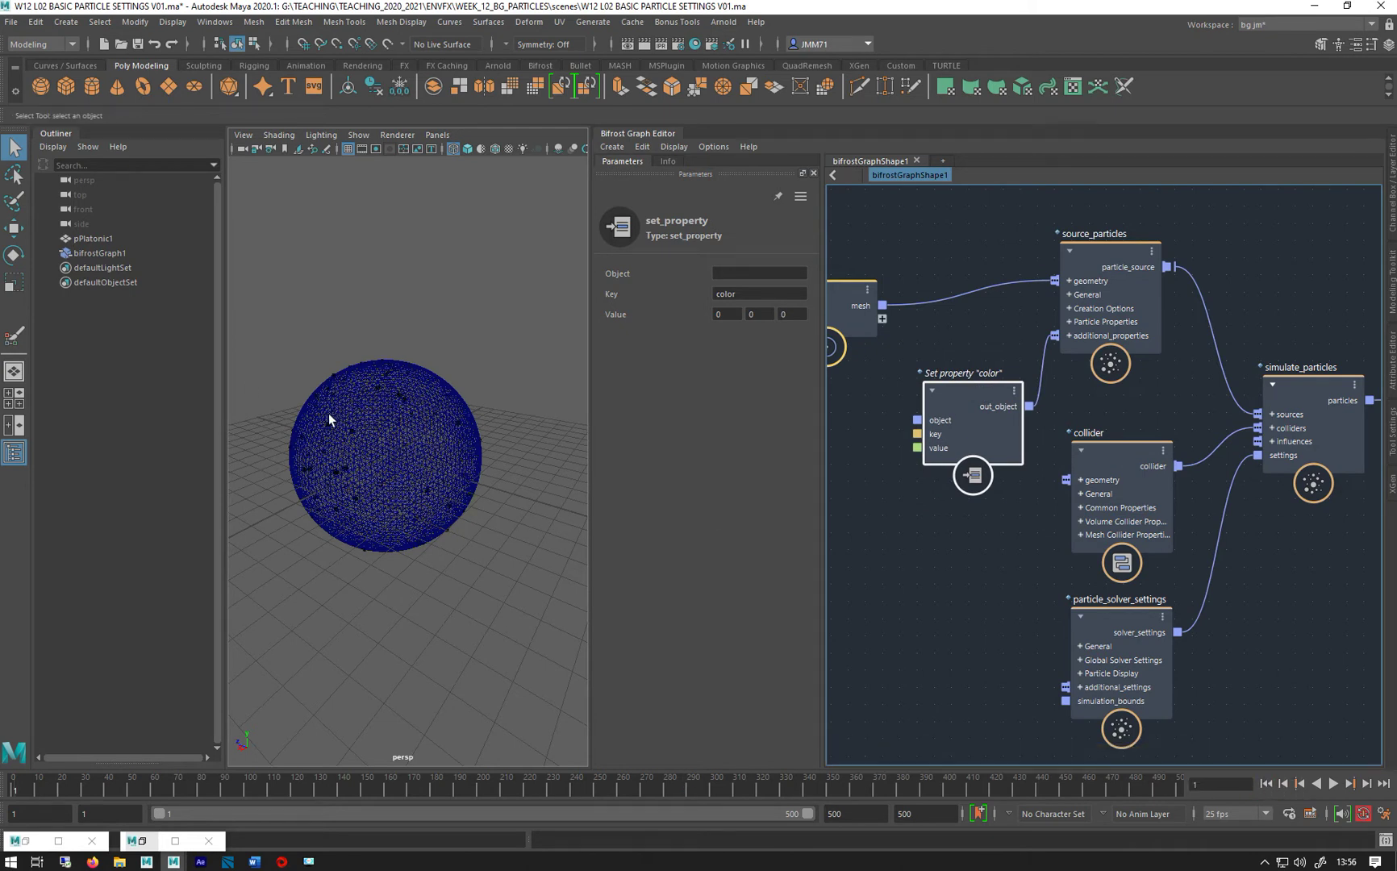
pyautogui.keyDown('alt'); pyautogui.moveTo(359, 442); pyautogui.dragTo(443, 456, button='right'); pyautogui.keyUp('alt')
pyautogui.keyDown('alt'); pyautogui.moveTo(359, 443); pyautogui.dragTo(339, 466); pyautogui.keyUp('alt')
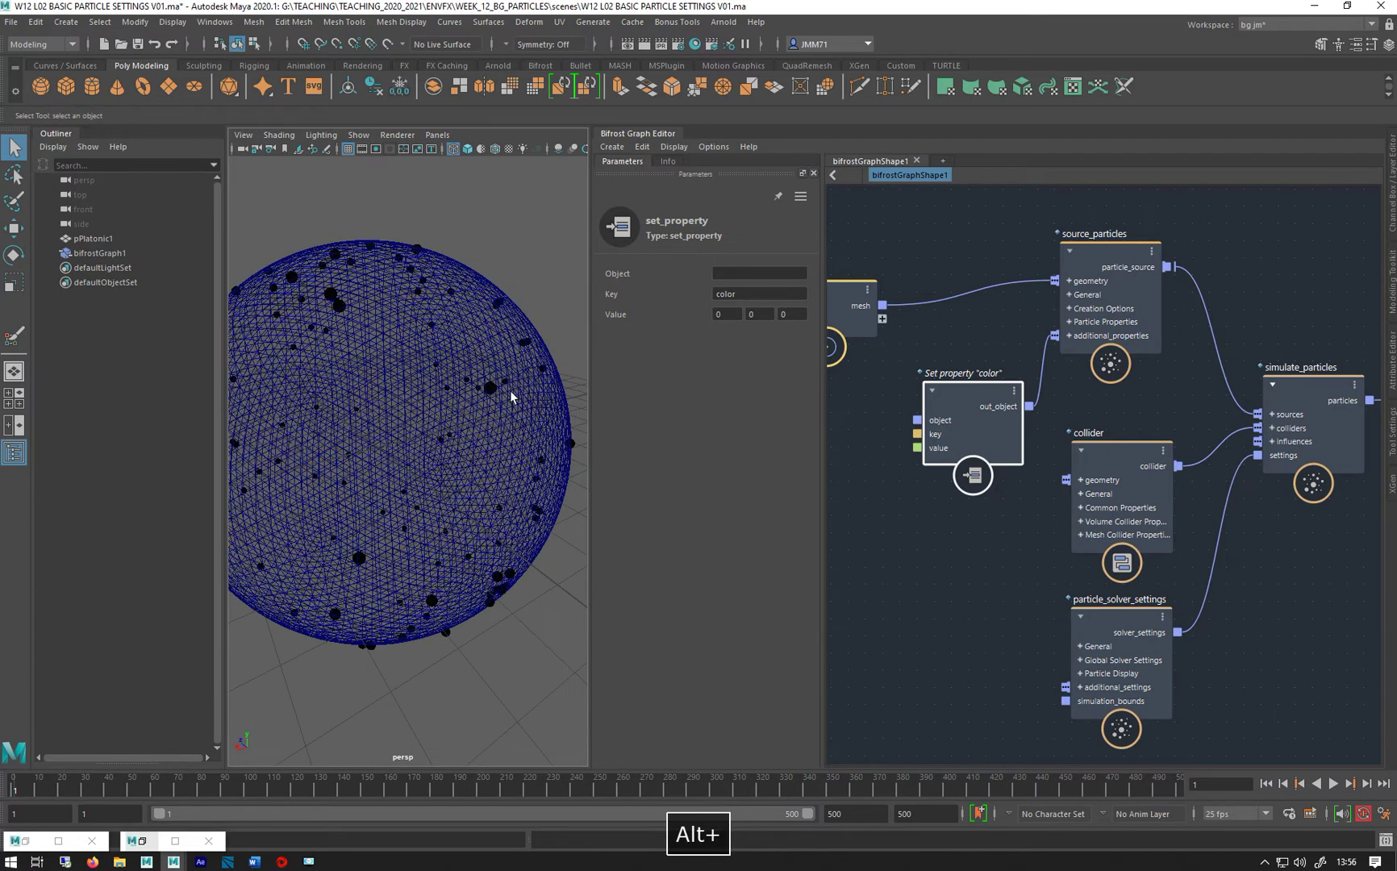
pyautogui.keyDown('alt'); pyautogui.moveTo(485, 366); pyautogui.dragTo(348, 373, button='right'); pyautogui.keyUp('alt')
pyautogui.keyDown('alt'); pyautogui.moveTo(361, 396); pyautogui.dragTo(405, 418, button='middle'); pyautogui.keyUp('alt')
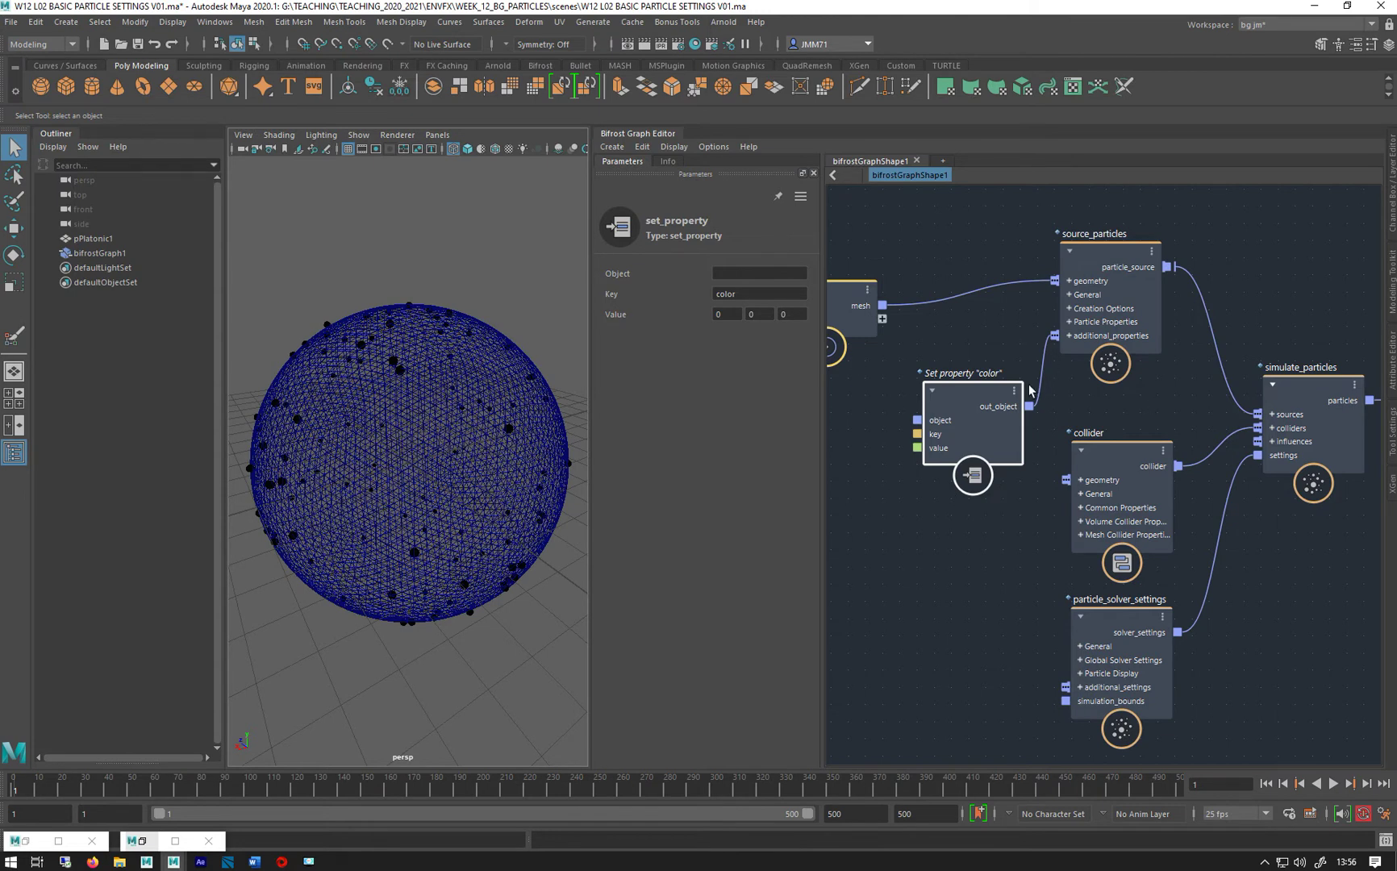
# Replace the simulate_particles connection to the output node with one to a new particles1 port, and move the output node farther away.
pyautogui.moveTo(1166, 404); pyautogui.dragTo(640, 338, button='middle')
pyautogui.moveTo(1017, 337); pyautogui.dragTo(1075, 334)
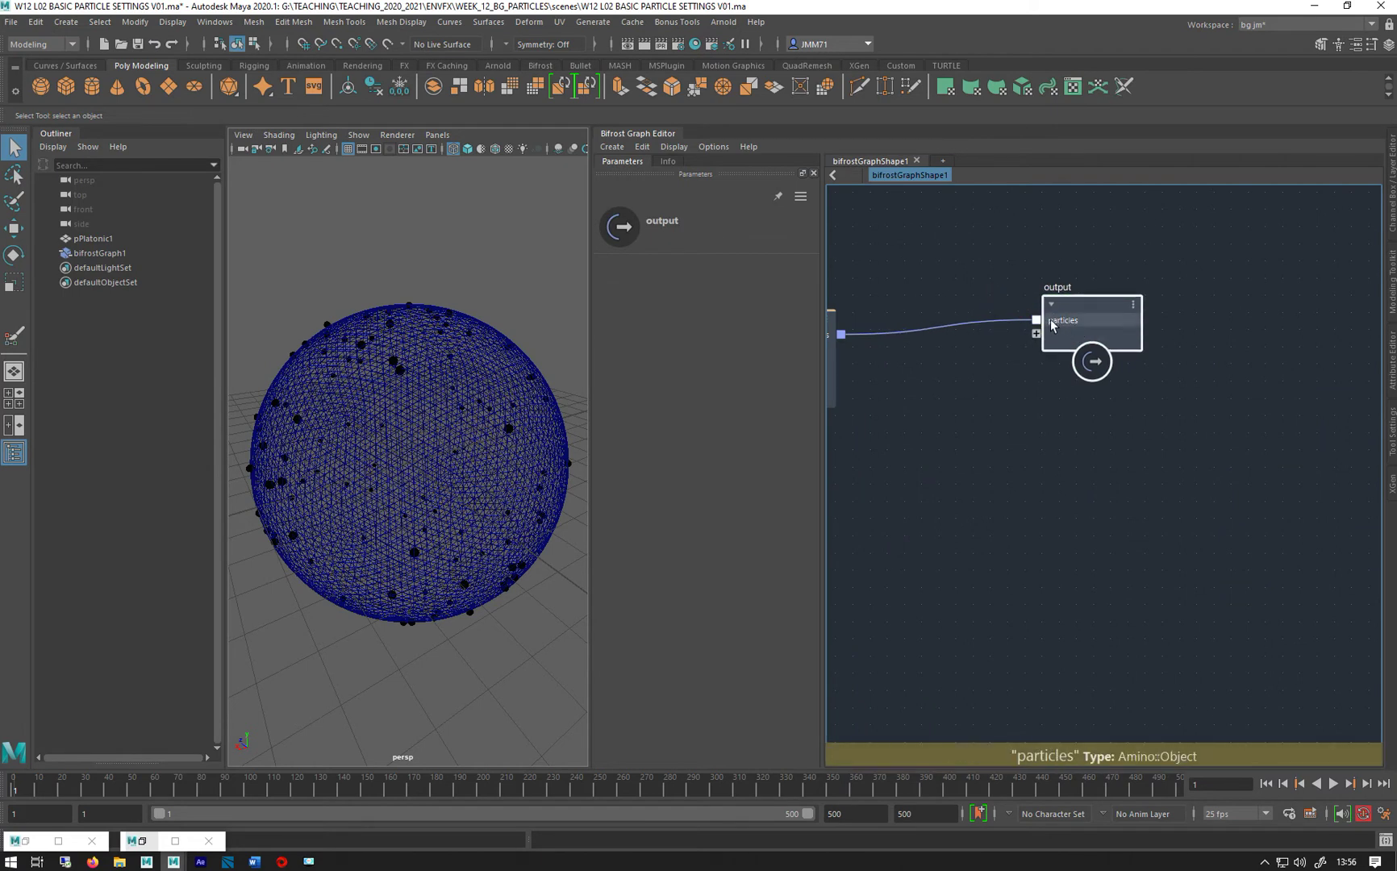
pyautogui.click(888, 331)
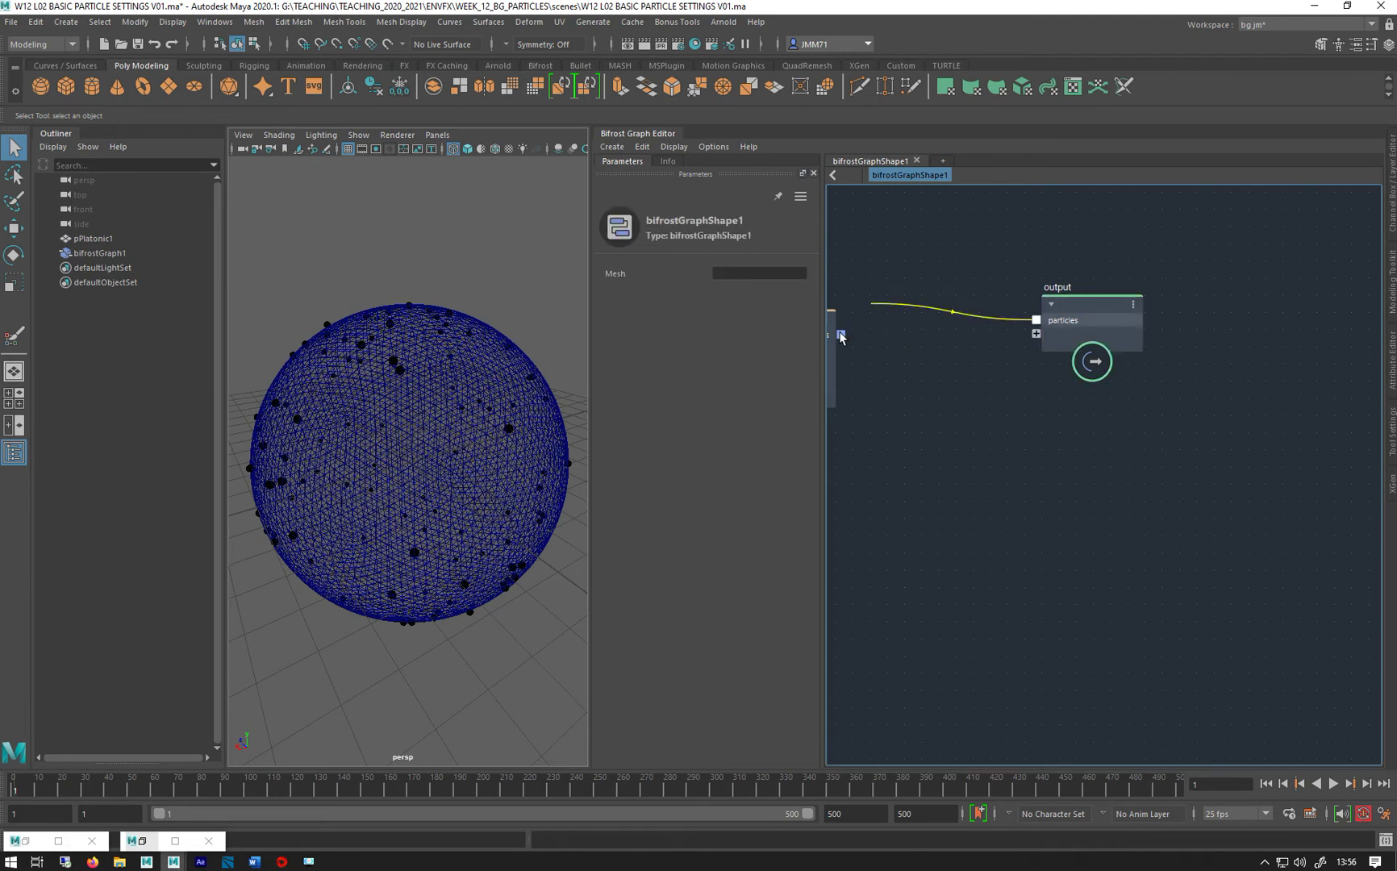
pyautogui.press('Delete')
pyautogui.moveTo(841, 334); pyautogui.dragTo(1036, 334)
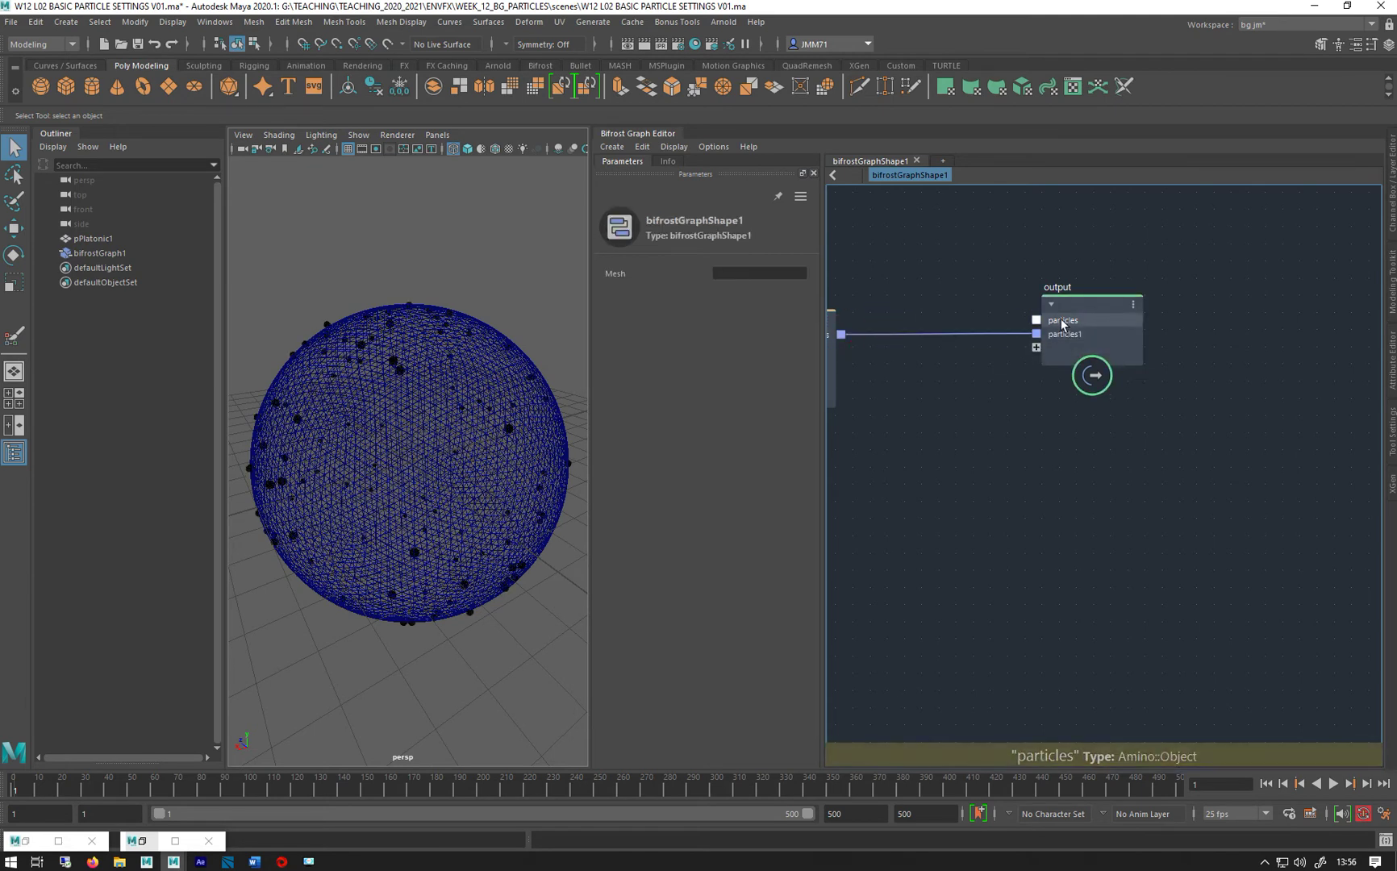
pyautogui.rightClick(1061, 322)
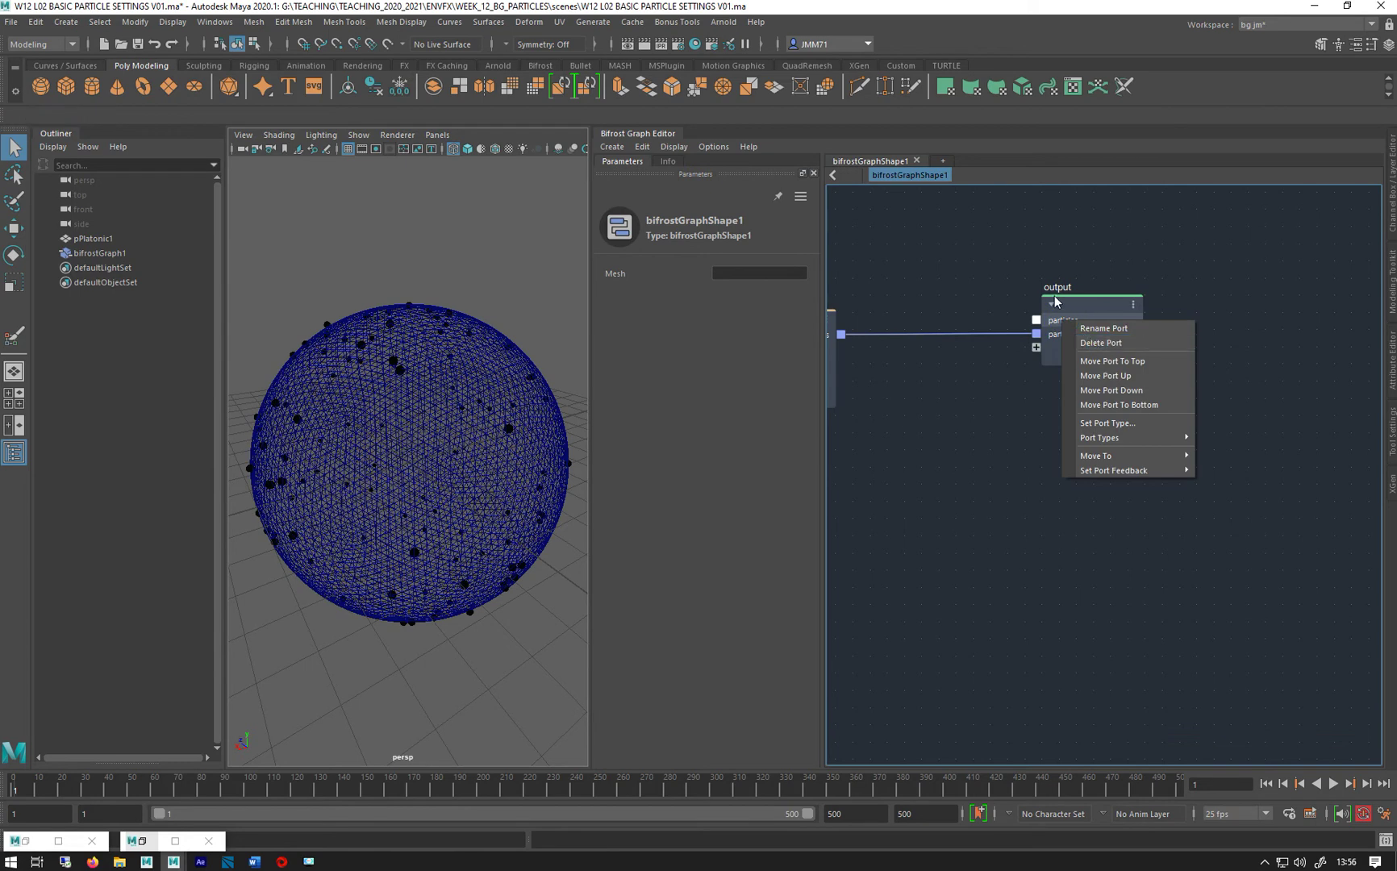
pyautogui.moveTo(1084, 304); pyautogui.dragTo(1179, 291)
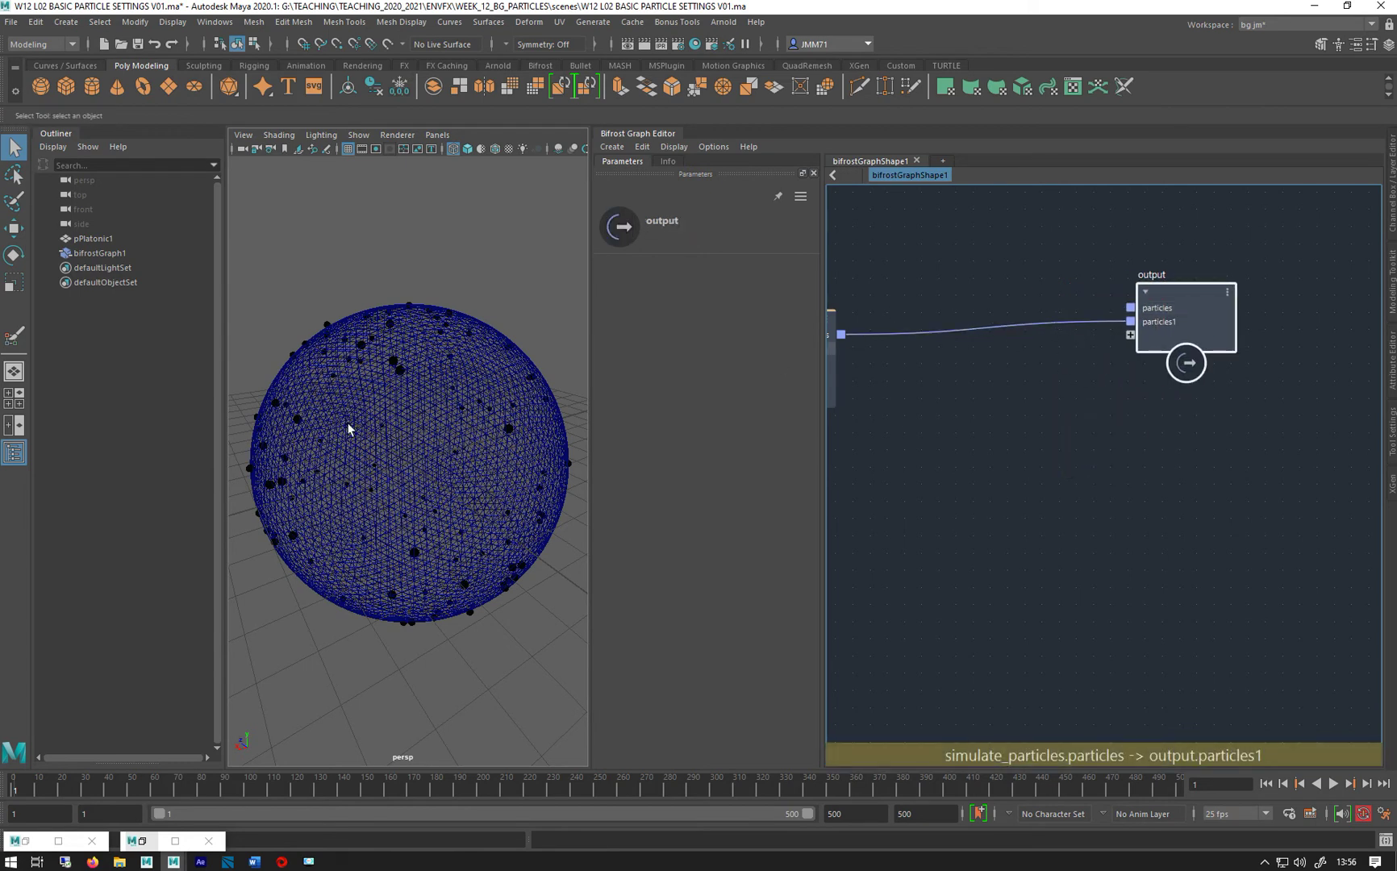
pyautogui.click(867, 354)
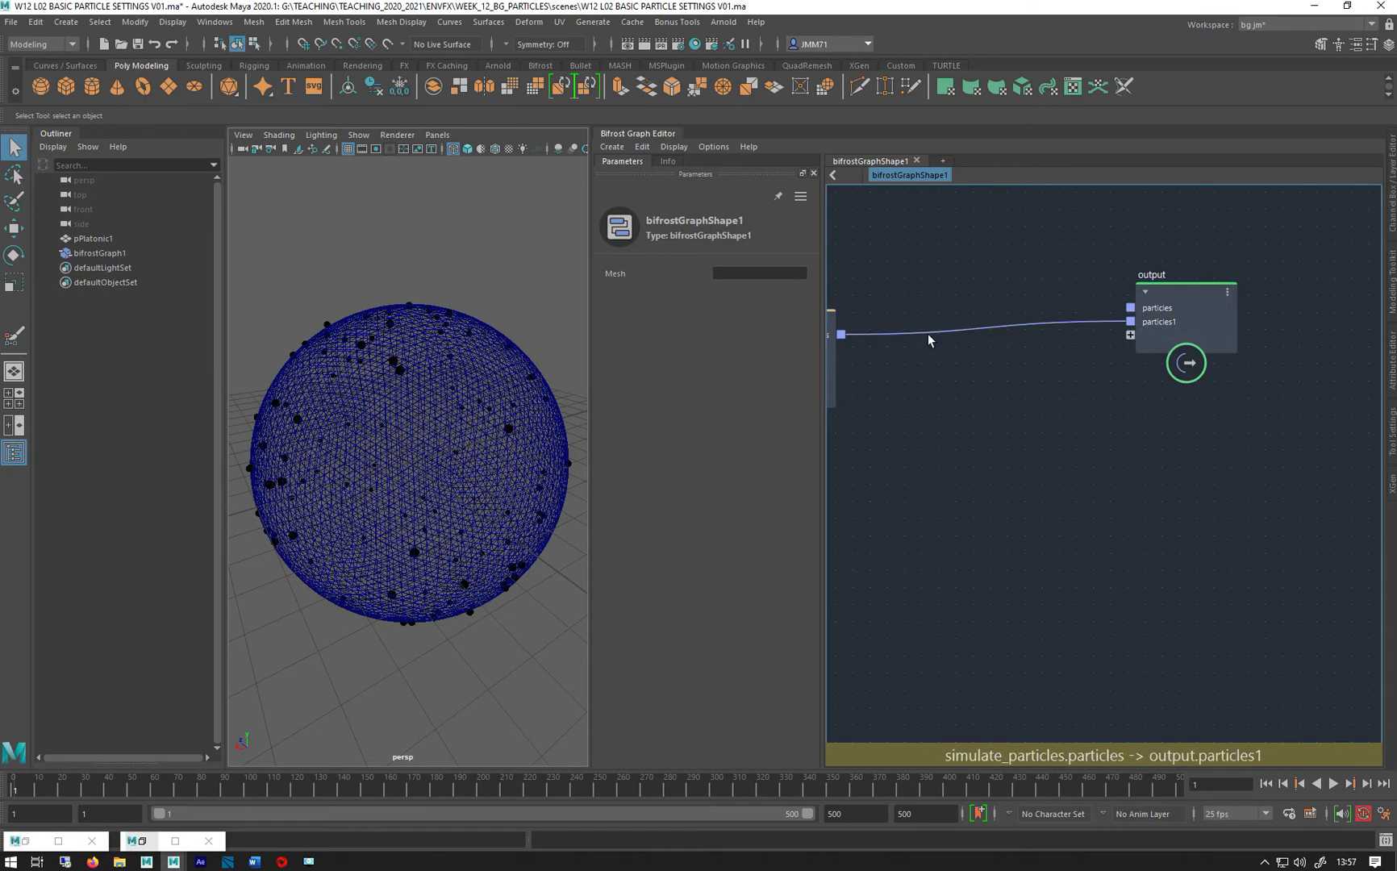
# Reconnect simulate_particles to the output node's original particles port and delete the particles1 port.
pyautogui.moveTo(1048, 323); pyautogui.dragTo(1130, 308)
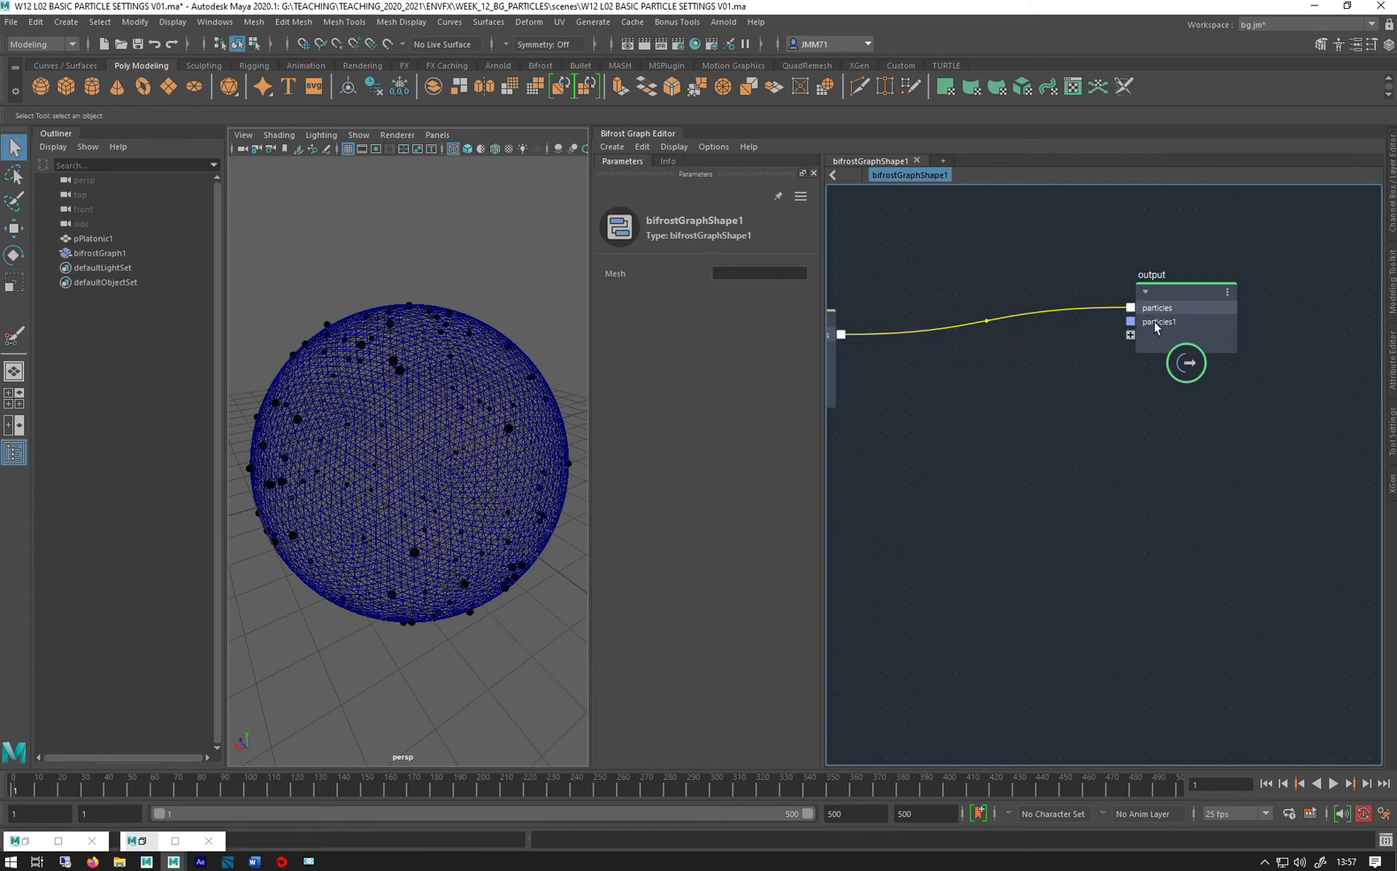
pyautogui.rightClick(1156, 324)
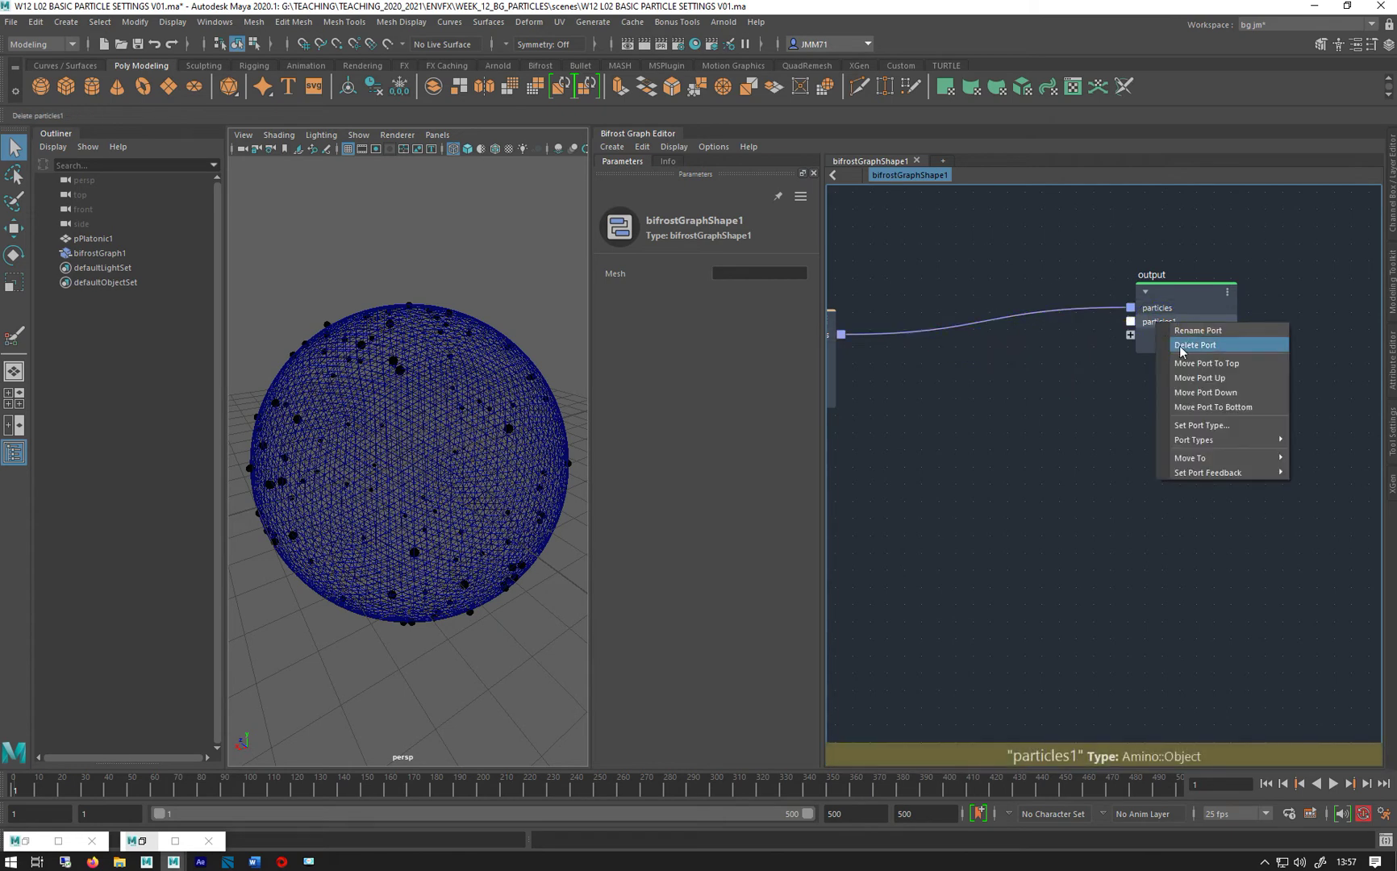
pyautogui.click(1178, 346)
# Select the set_property node for color and move it slightly farther from source_particles.
pyautogui.moveTo(887, 393); pyautogui.dragTo(1184, 448, button='middle')
pyautogui.scroll(-3, 1184, 451)
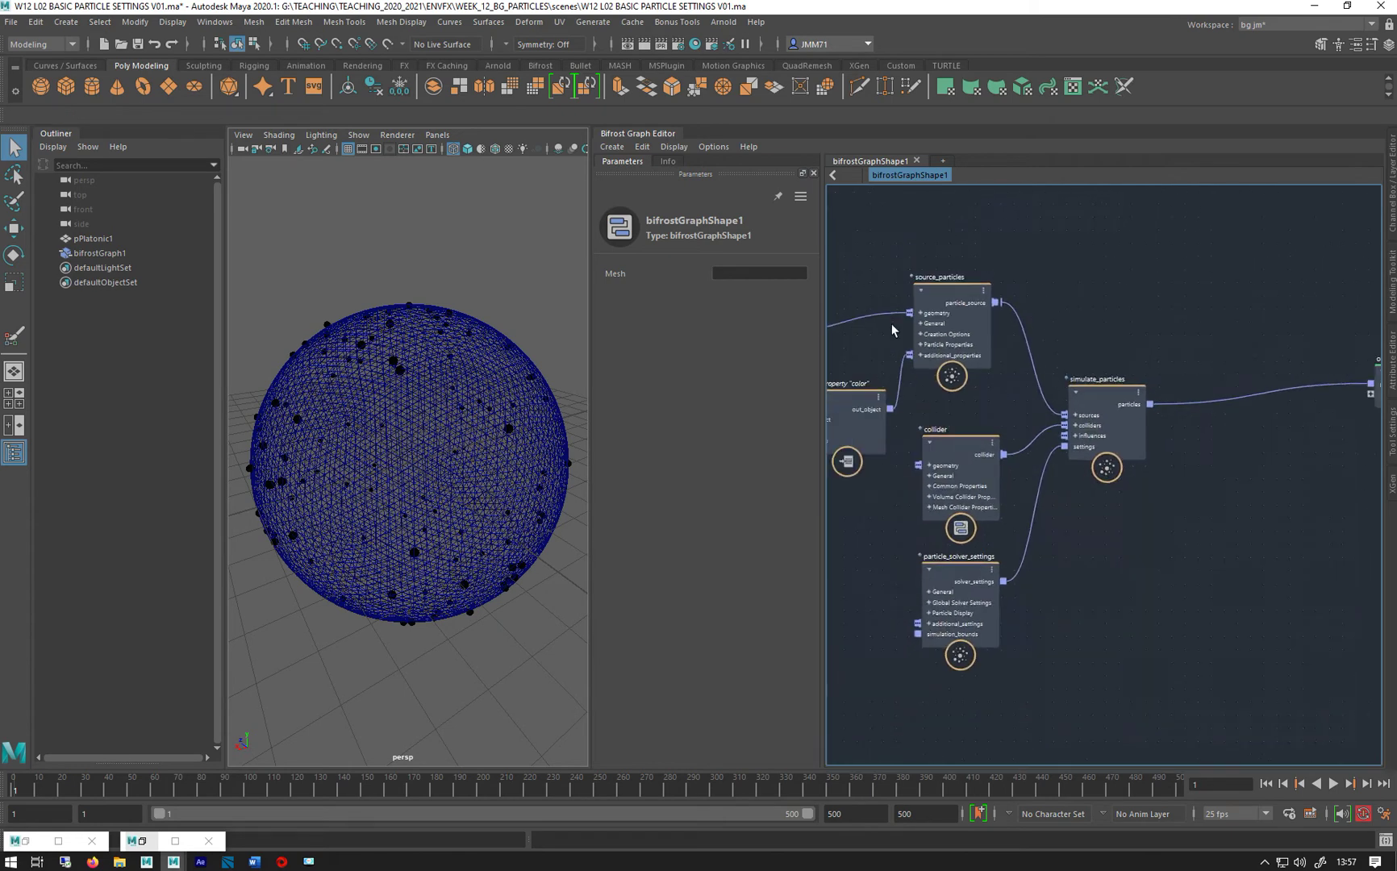
pyautogui.moveTo(972, 243); pyautogui.dragTo(1015, 260, button='middle')
pyautogui.click(980, 427)
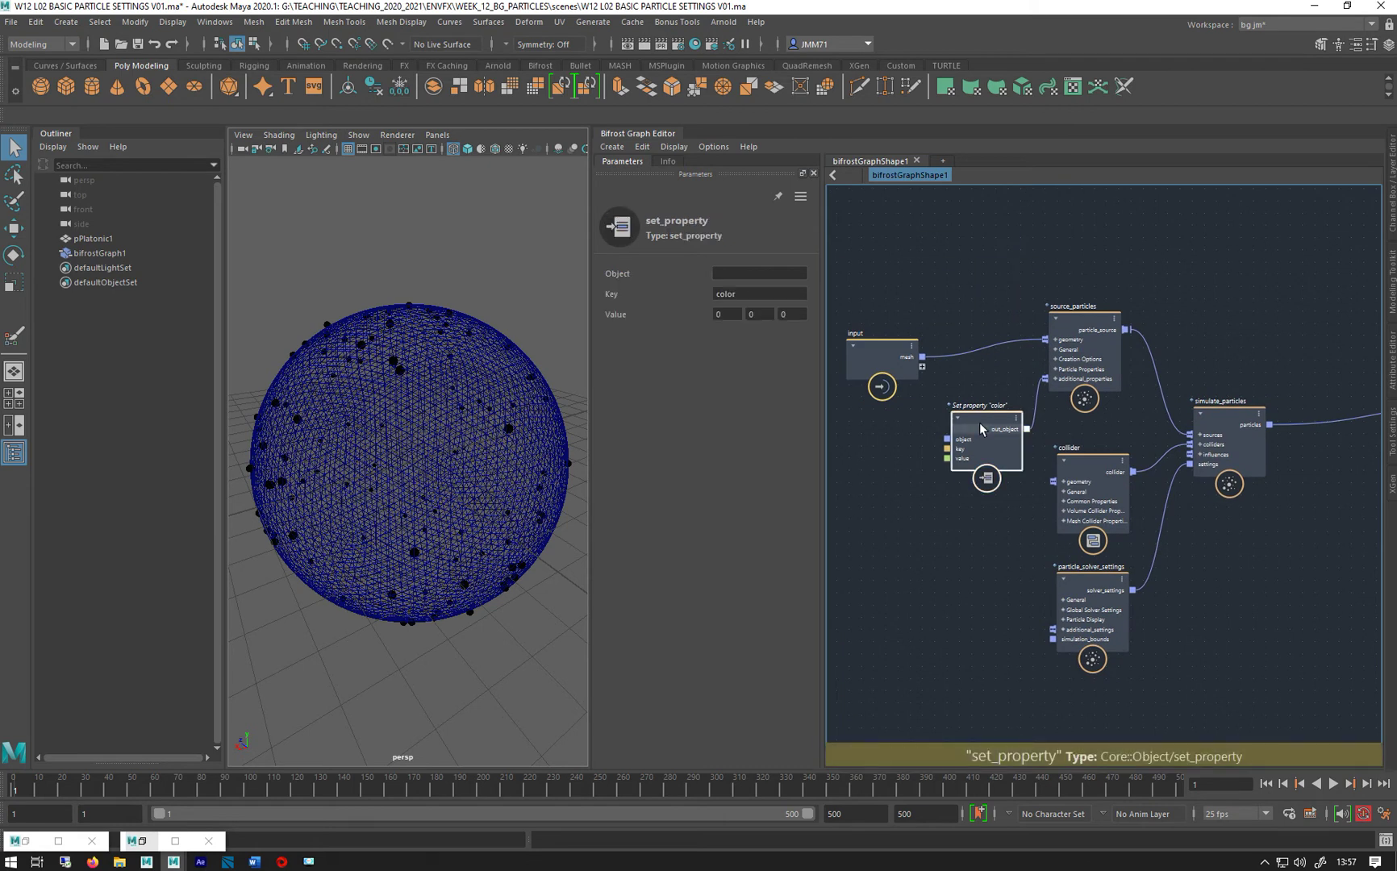
pyautogui.moveTo(980, 442); pyautogui.dragTo(949, 435)
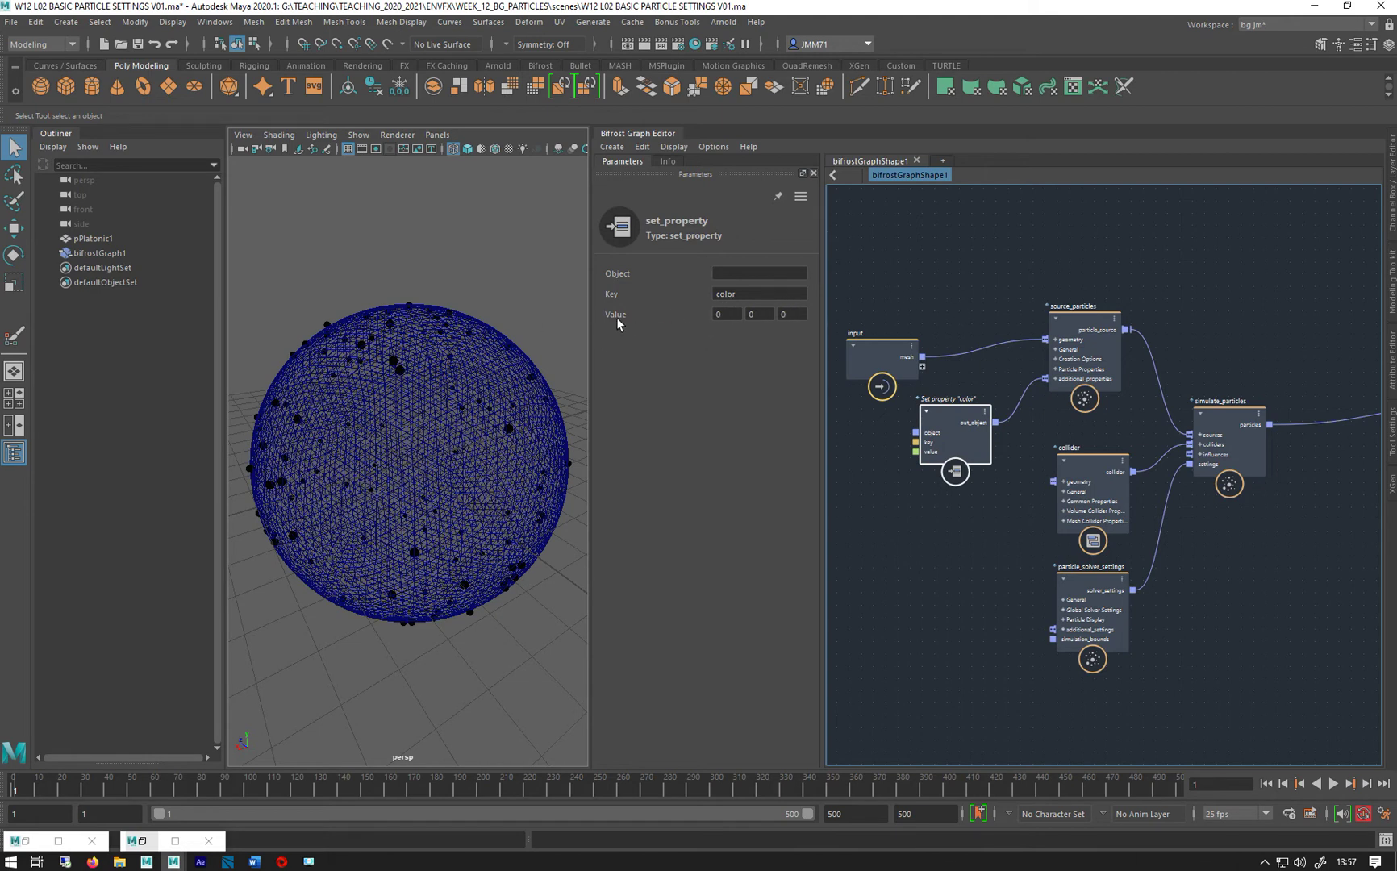
# Set the color property's value to 1, 1, 1 on the set_property node.
pyautogui.click(724, 314)
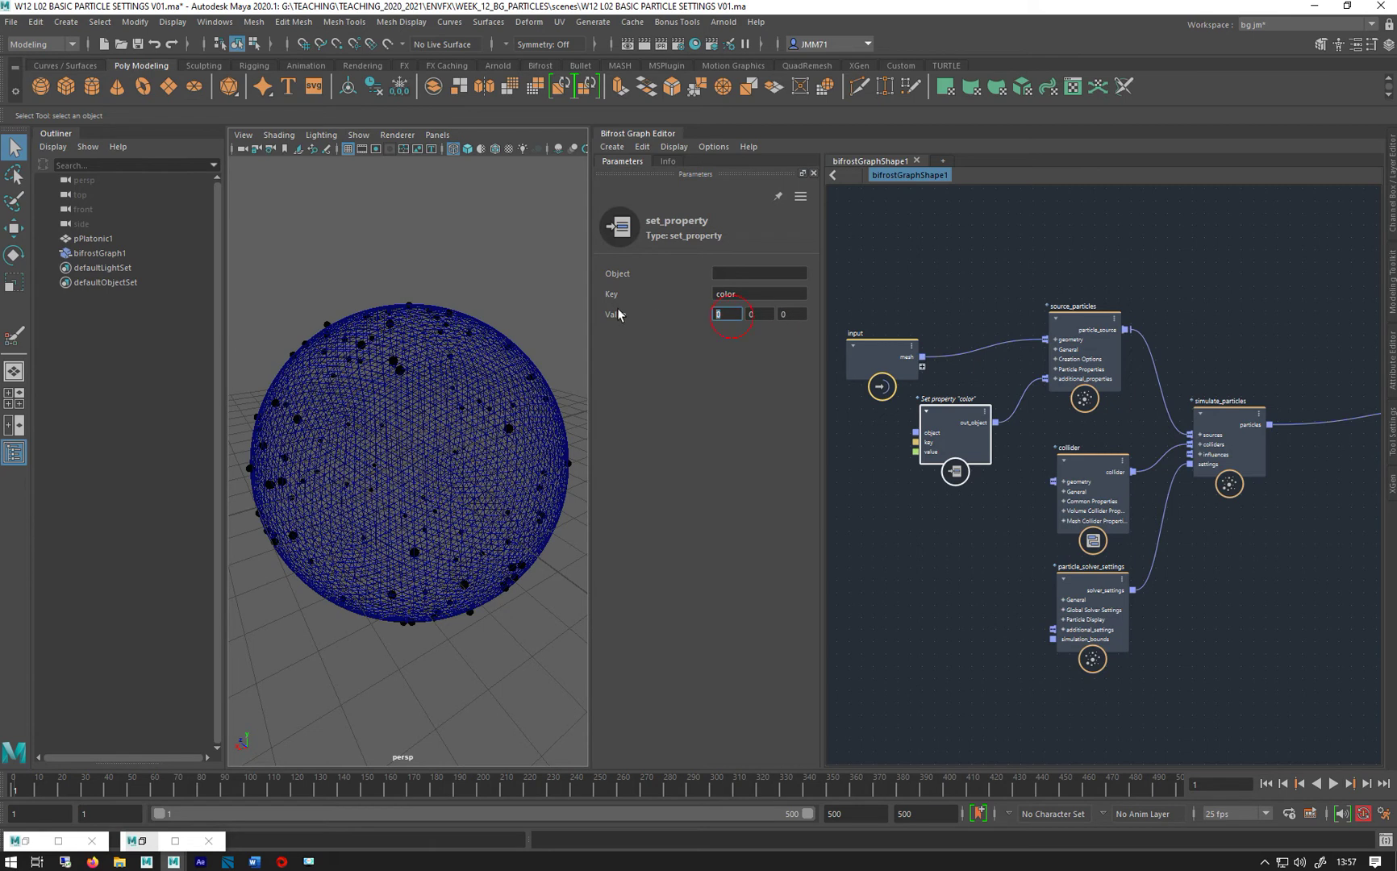
pyautogui.write('1')
pyautogui.press('Tab')
pyautogui.write('1')
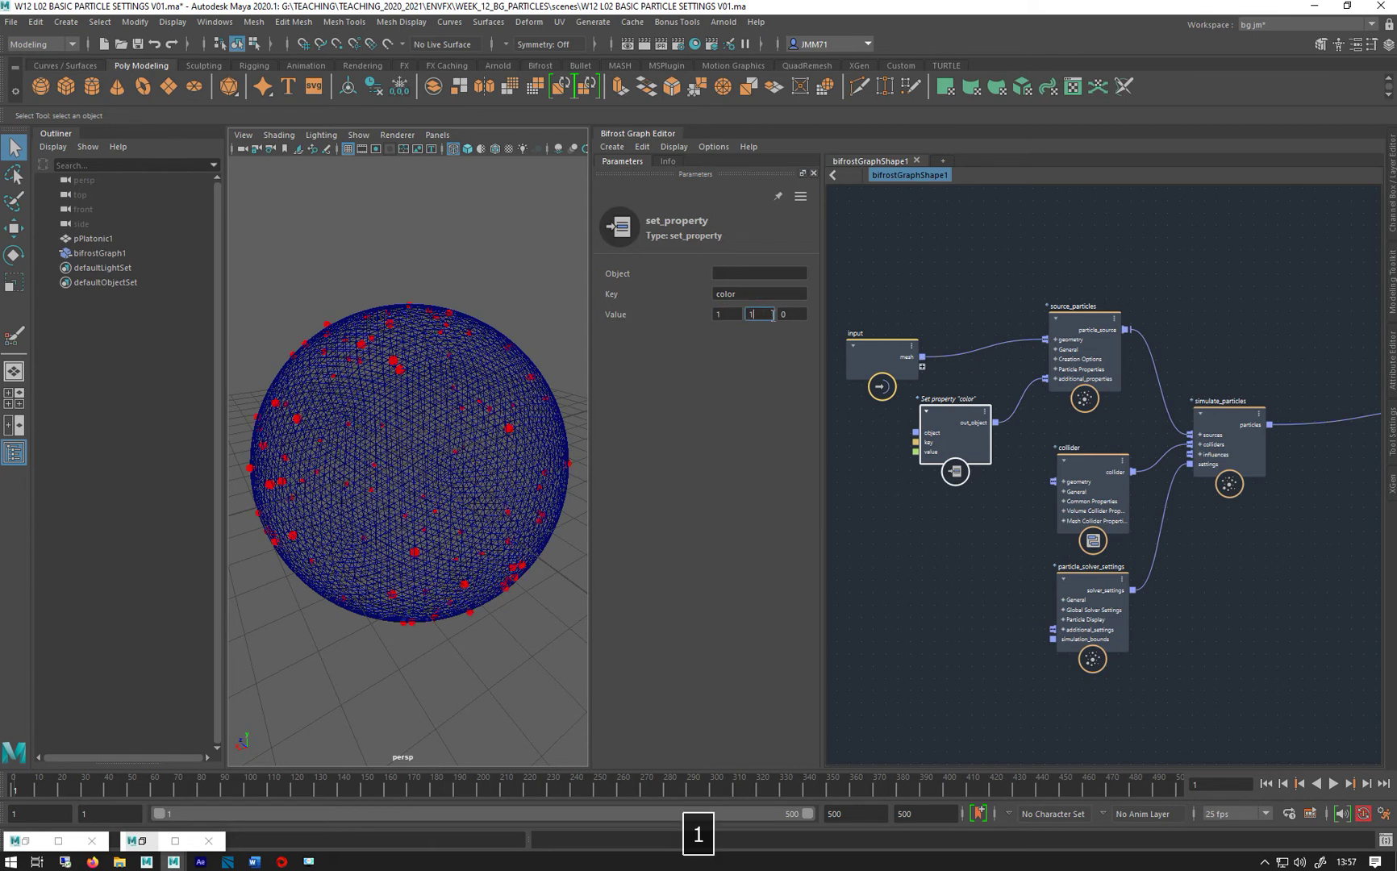
pyautogui.click(790, 315)
pyautogui.write('1')
pyautogui.press('Return')
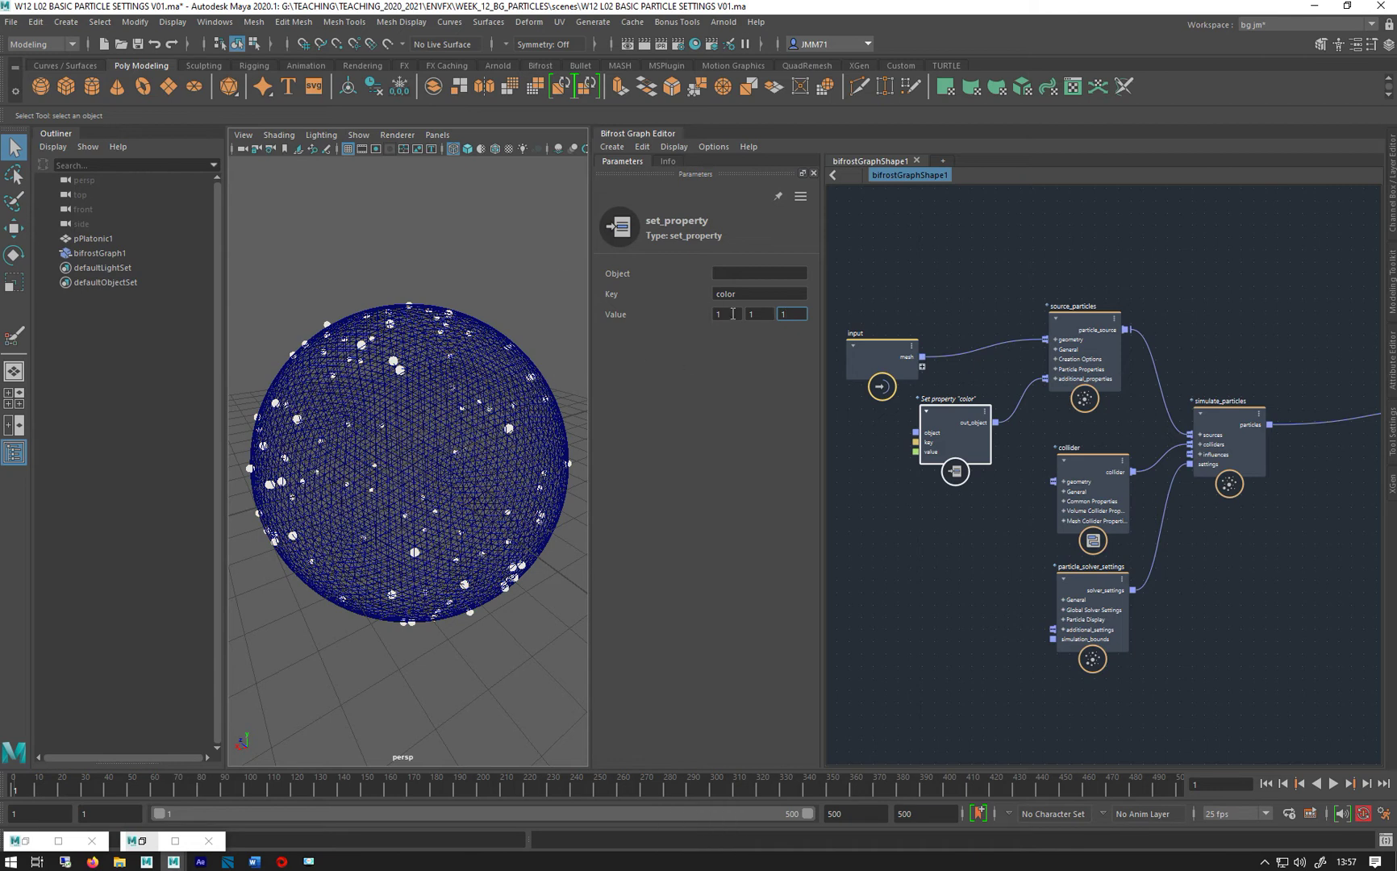
# Try 0.5 for the second and third components of the color value.
pyautogui.write('.5')
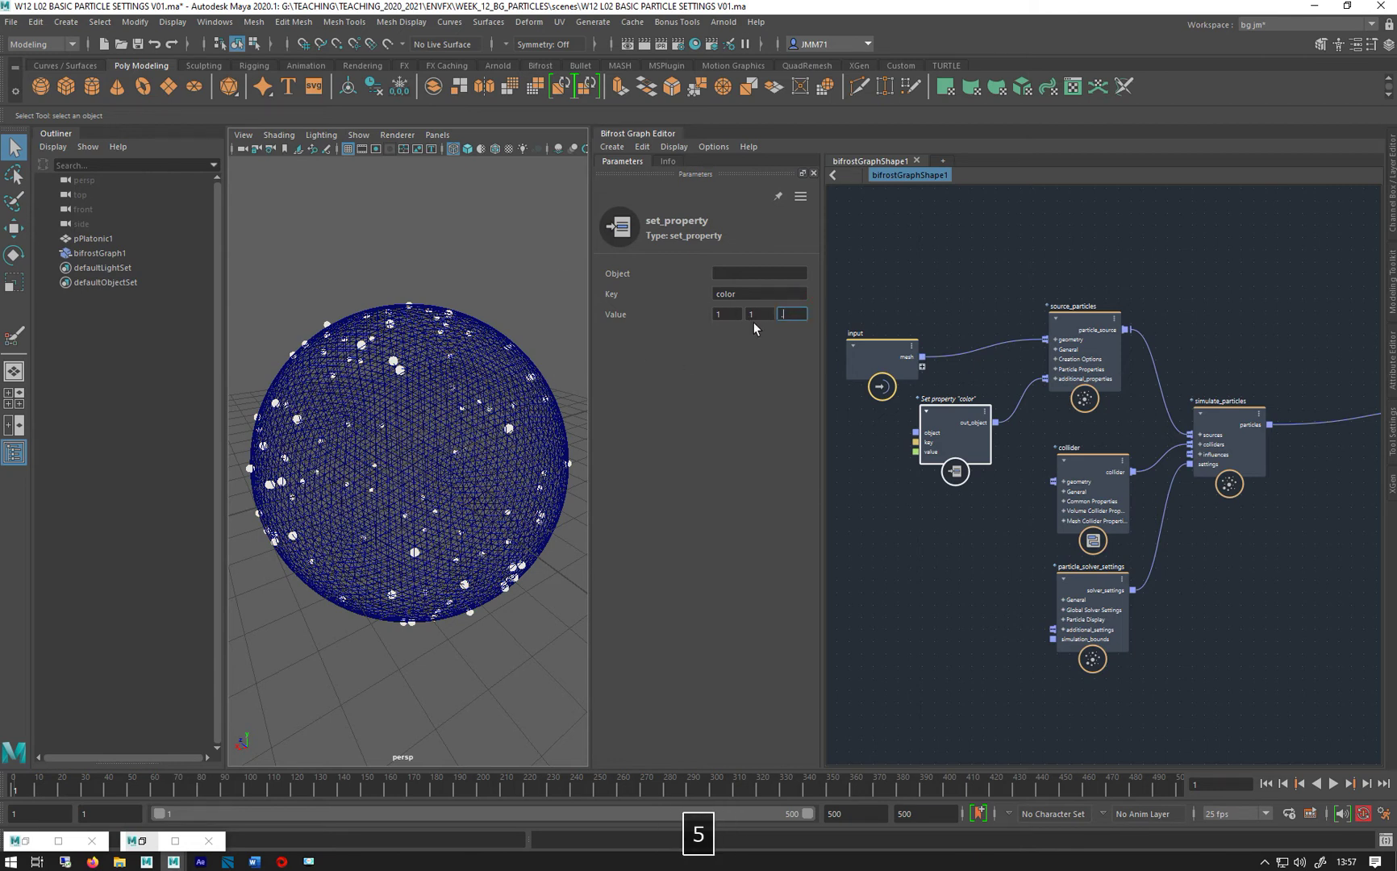
pyautogui.press('Return')
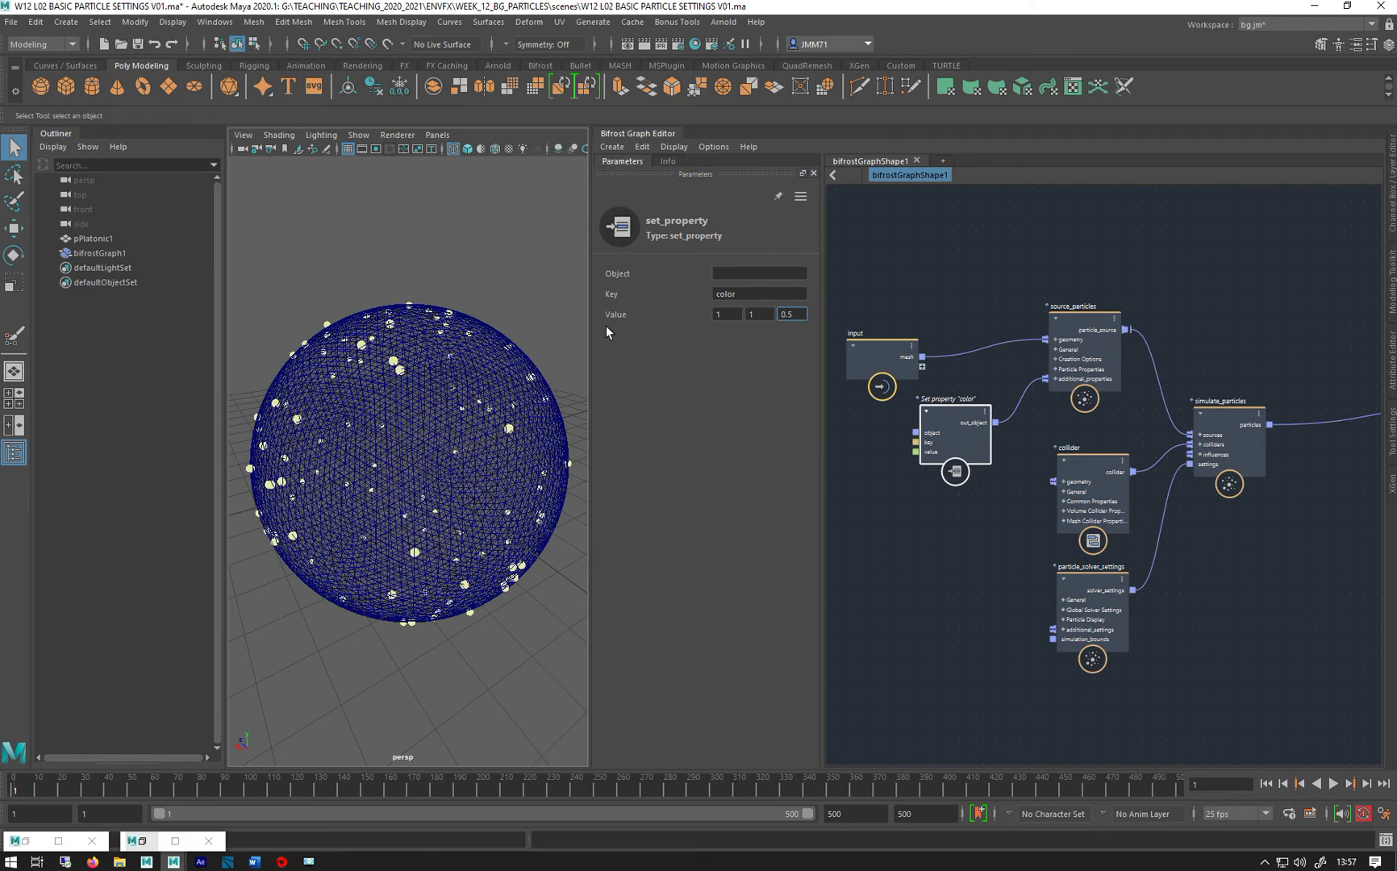
pyautogui.write('.5')
pyautogui.press('Return')
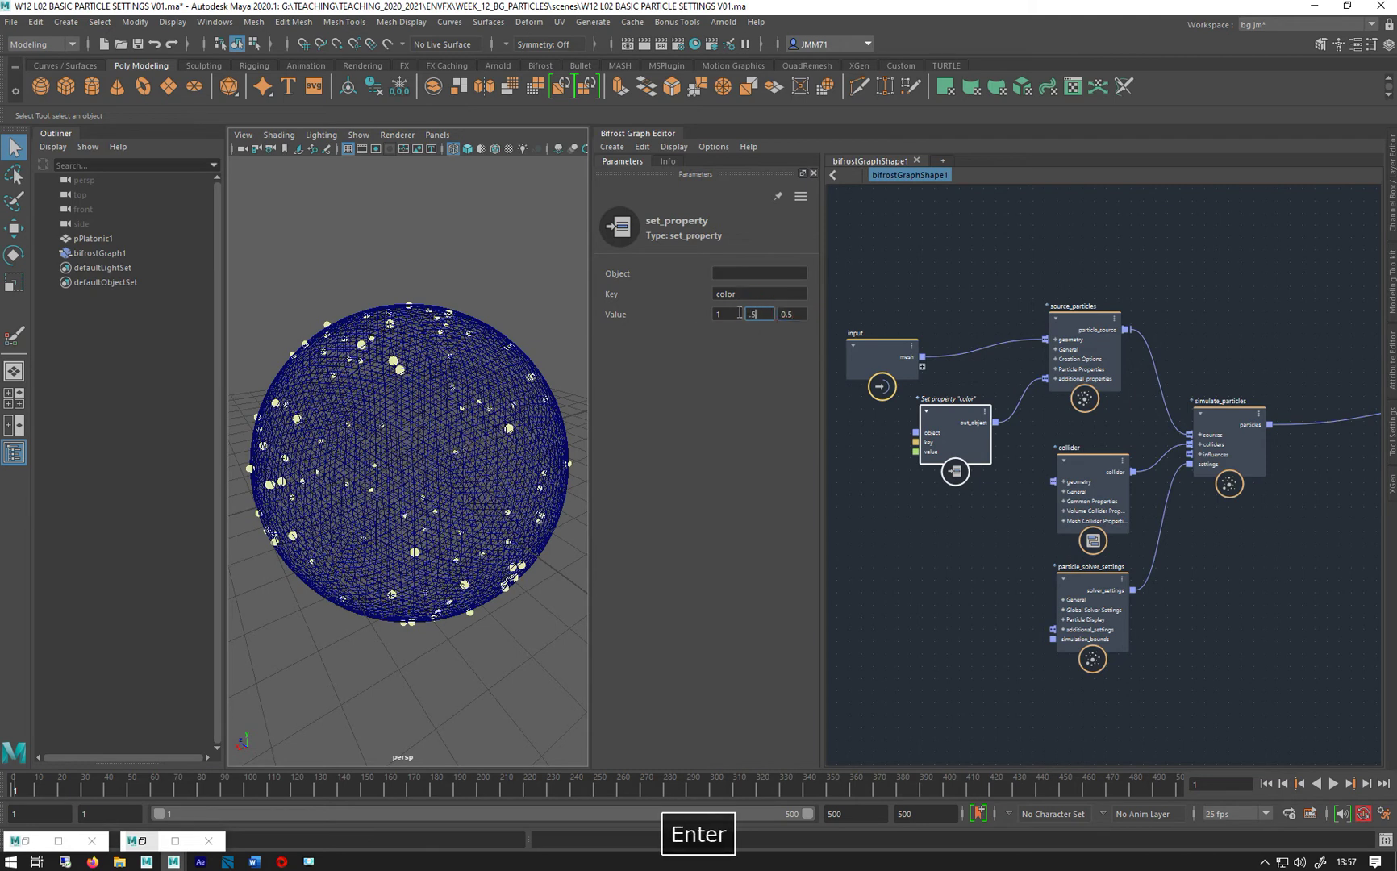
# Set the color value's second and third components to 0 to make the particles red.
pyautogui.write('0')
pyautogui.press('Return')
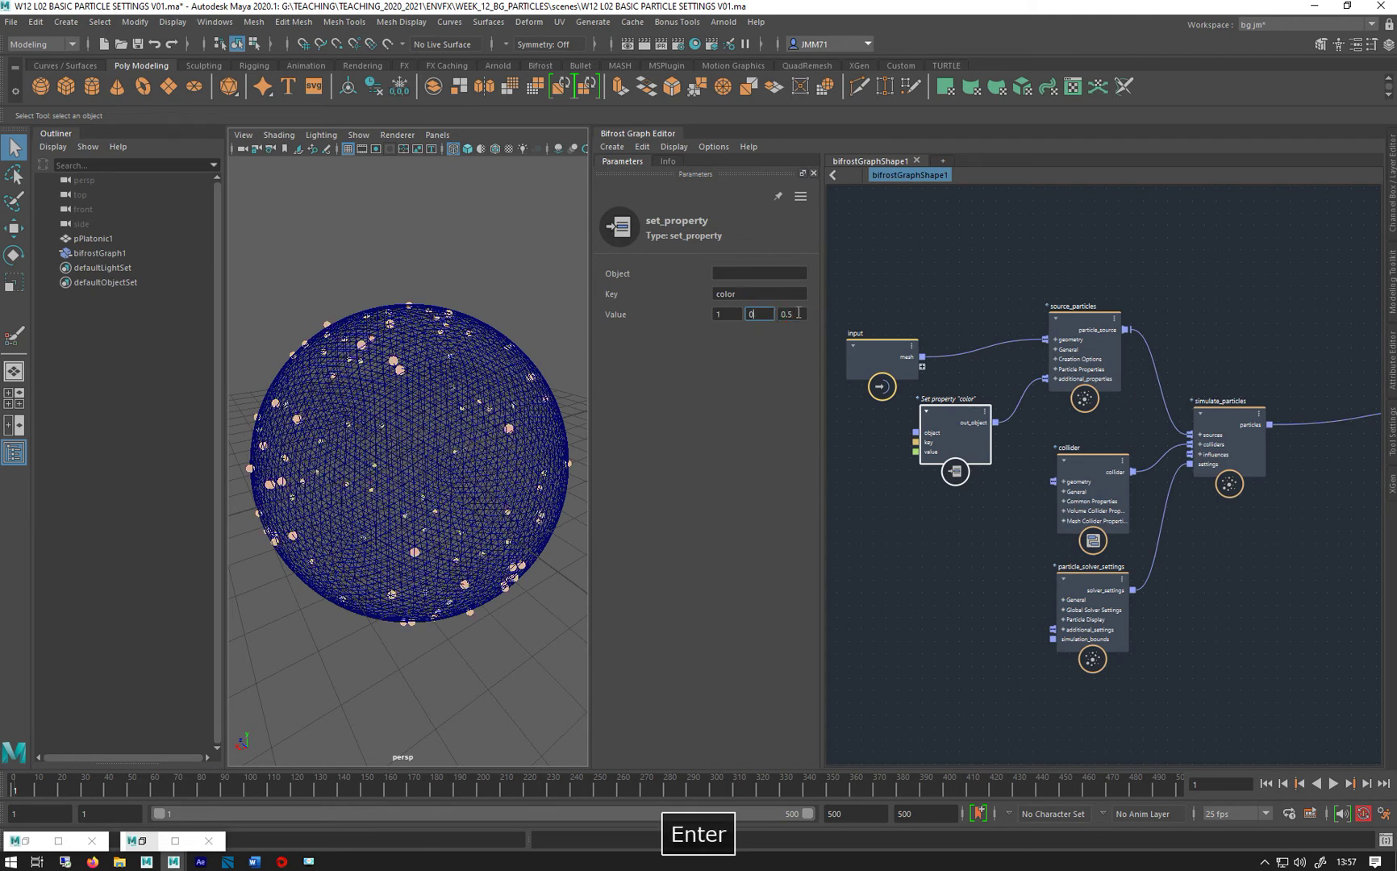
pyautogui.write('0')
pyautogui.press('Return')
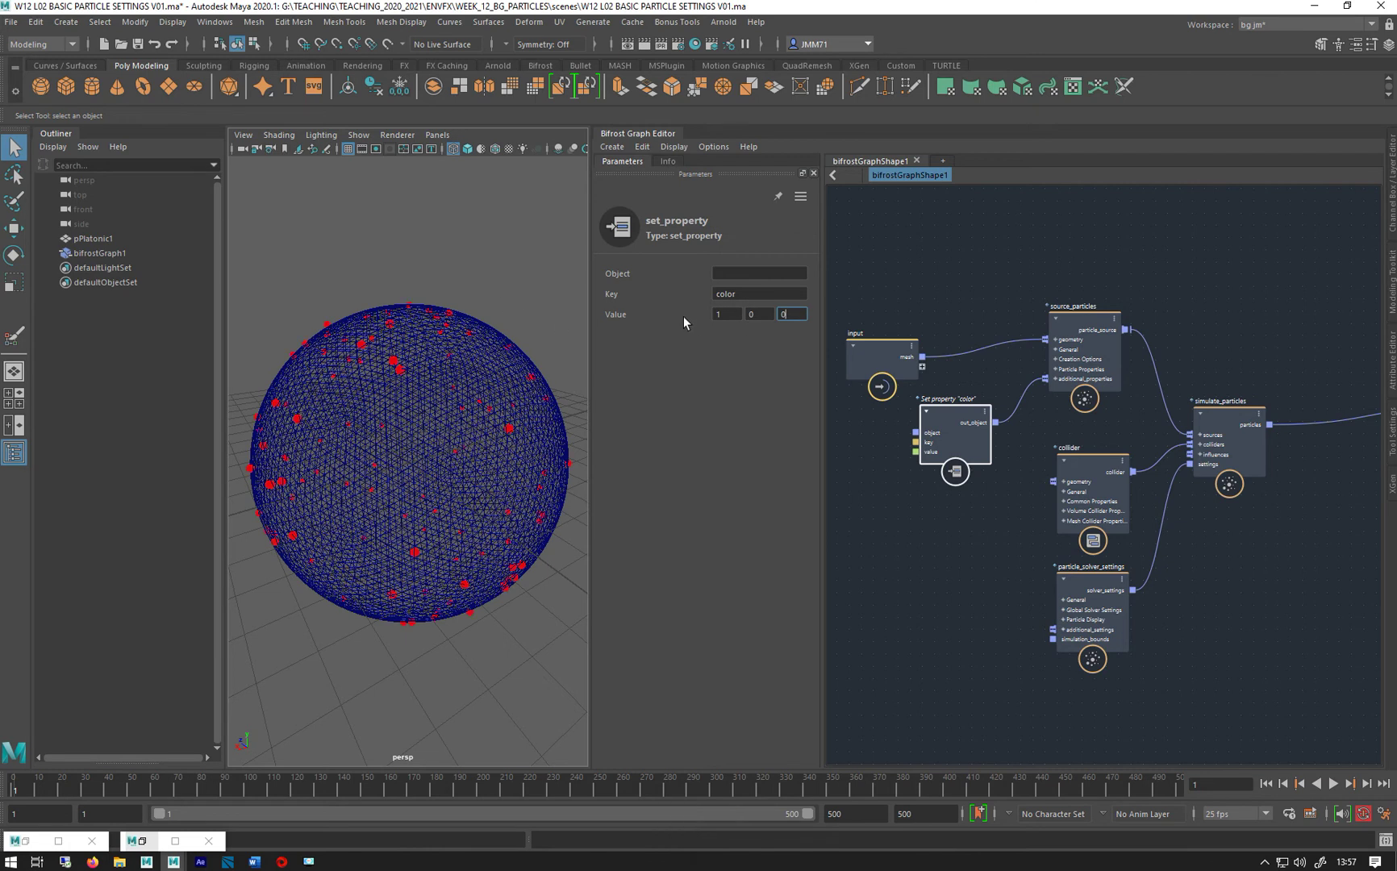
# Play the simulation, stop it, and examine the particles' color around the sphere from farther away.
pyautogui.click(1334, 782)
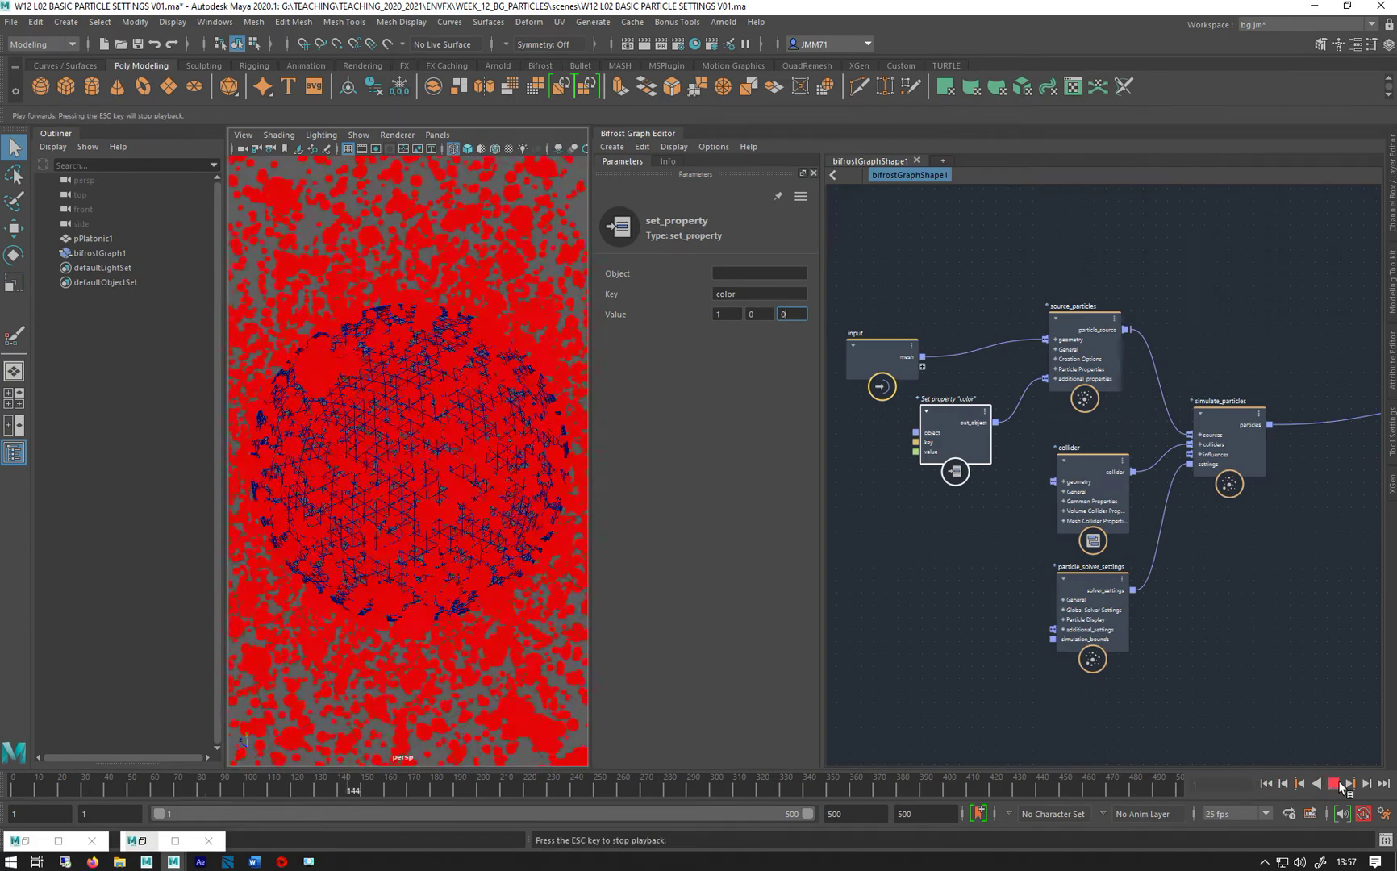
pyautogui.click(1336, 783)
pyautogui.keyDown('alt'); pyautogui.moveTo(394, 413); pyautogui.dragTo(262, 403, button='right'); pyautogui.keyUp('alt')
pyautogui.keyDown('alt'); pyautogui.moveTo(368, 406); pyautogui.dragTo(411, 416); pyautogui.keyUp('alt')
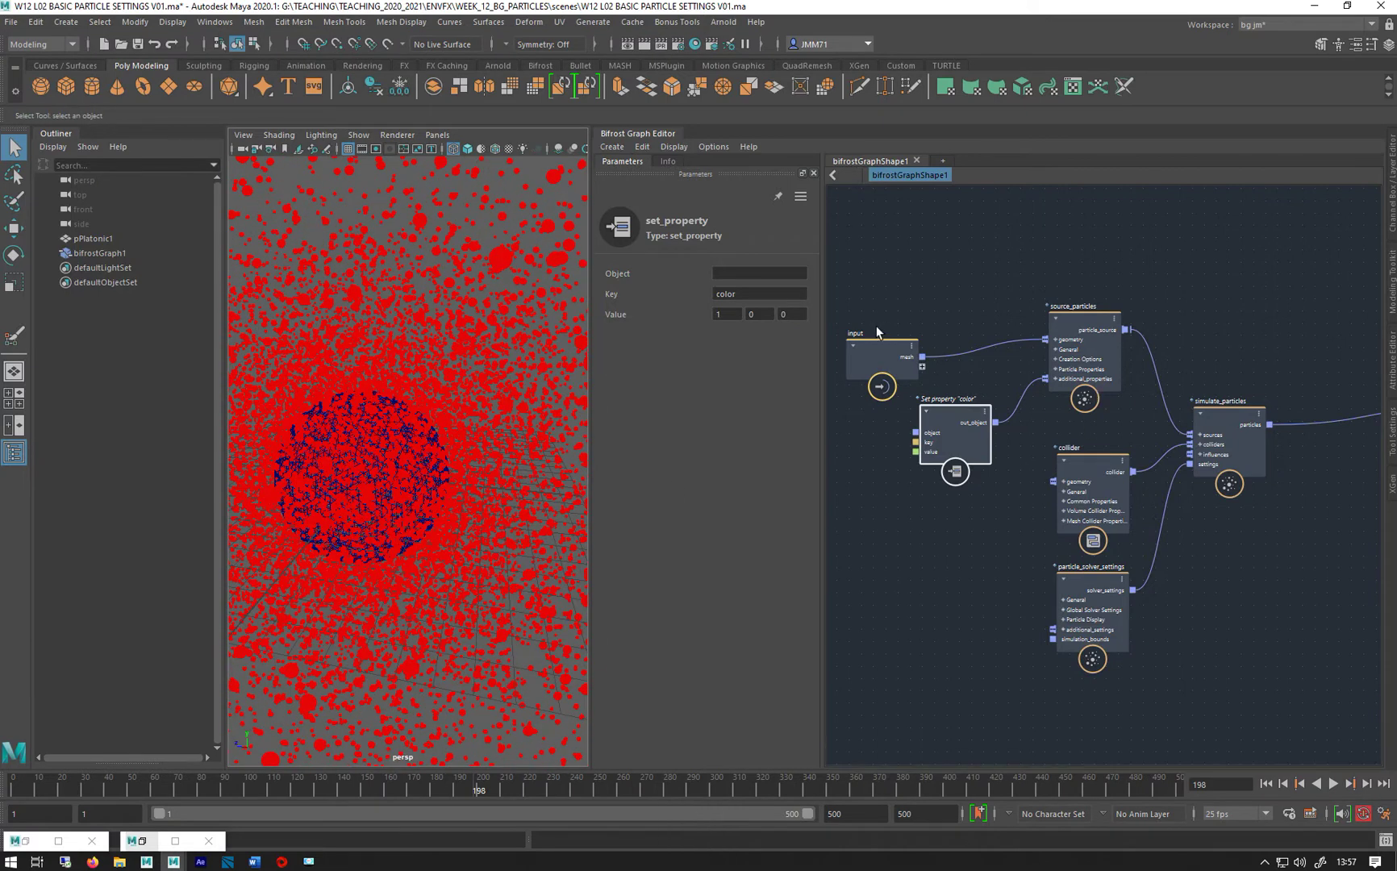
# Move the input and set_property nodes away from source_particles to make room between them.
pyautogui.moveTo(917, 234); pyautogui.dragTo(1099, 234, button='middle')
pyautogui.moveTo(1073, 355); pyautogui.dragTo(973, 275)
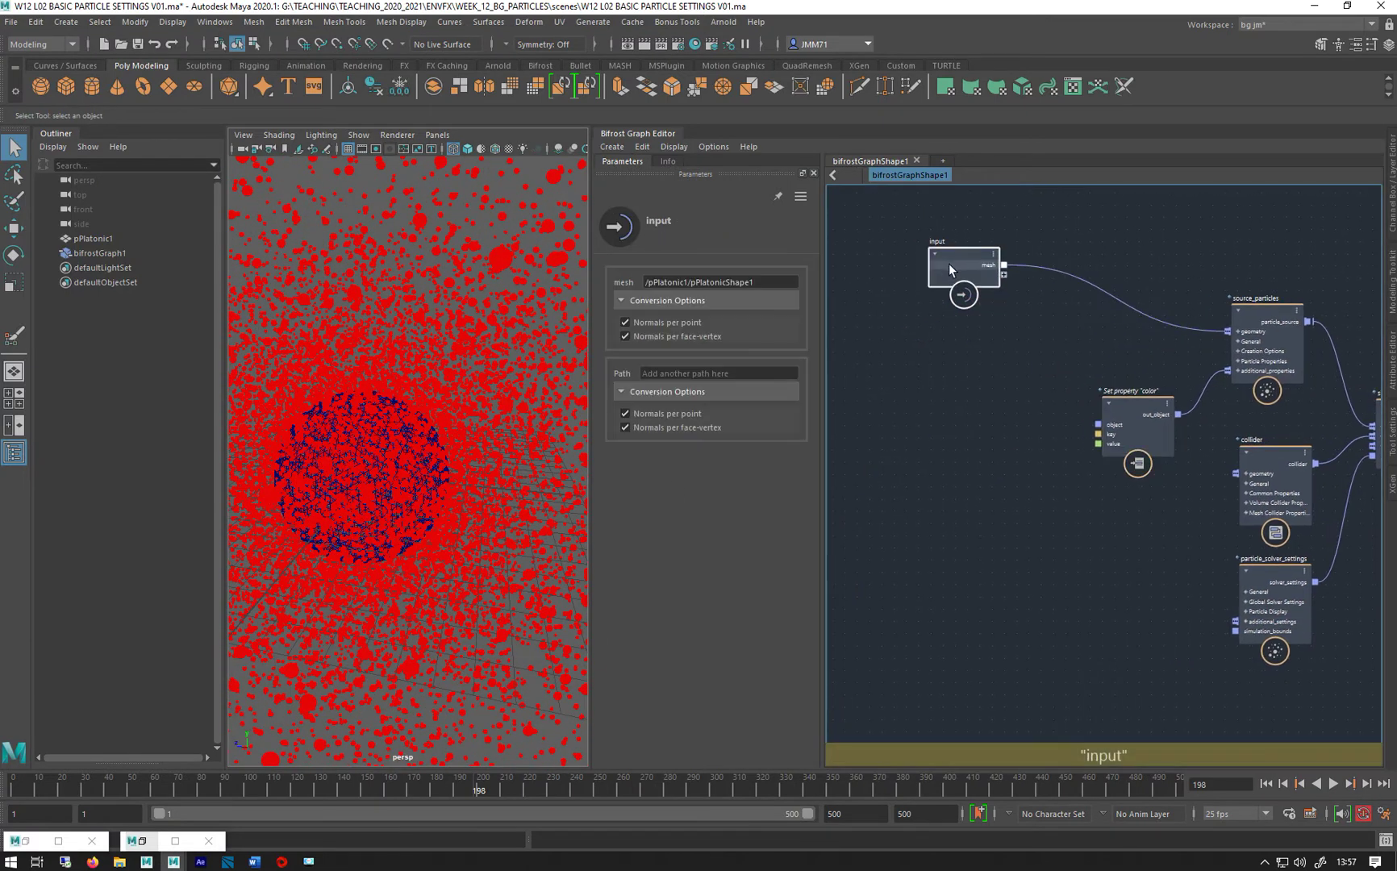
pyautogui.moveTo(1129, 436); pyautogui.dragTo(1035, 504)
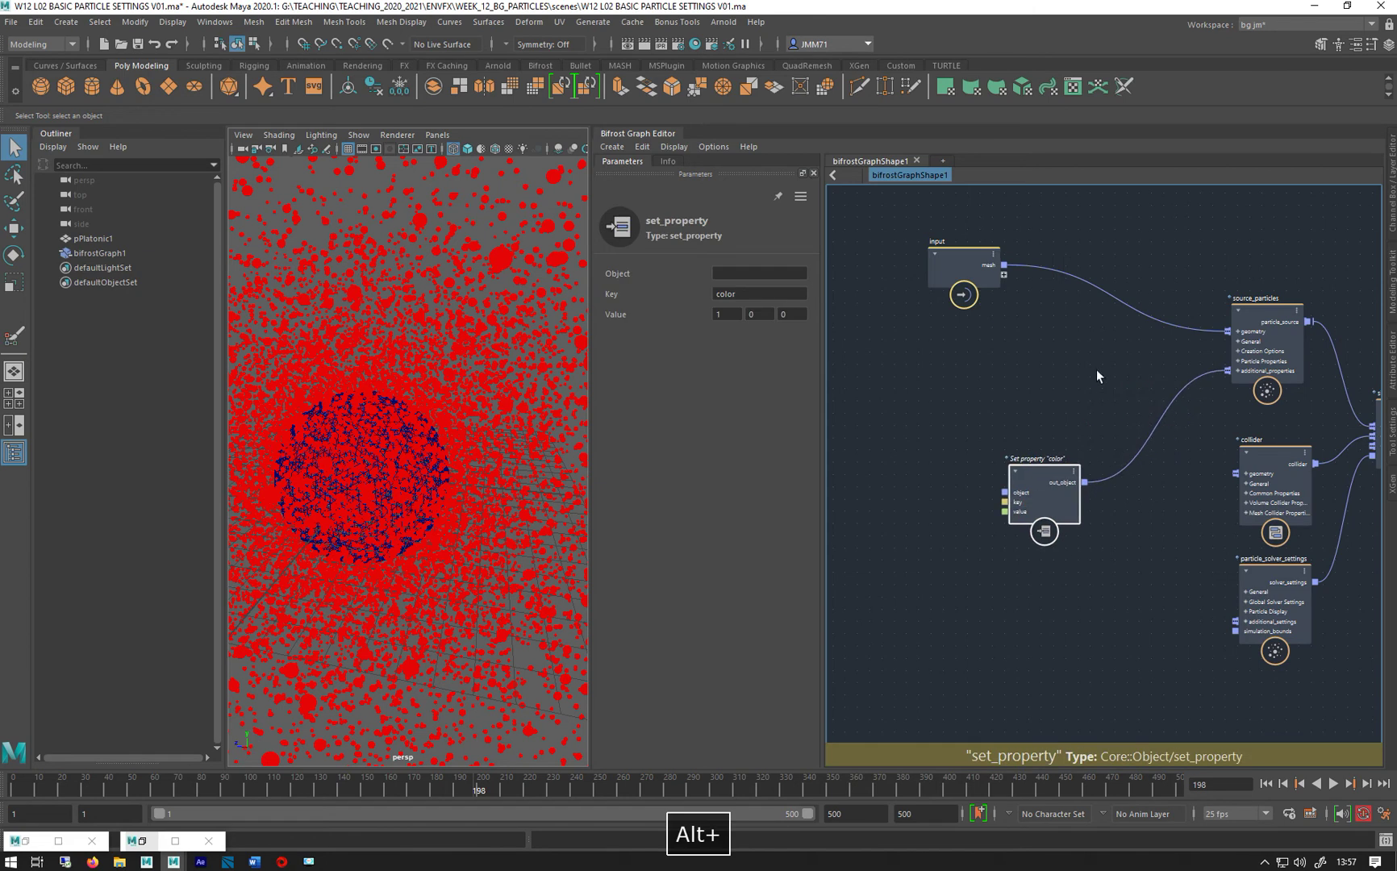
# Add a vary_source_property node in the space between the input node and source_particles.
pyautogui.keyDown('alt'); pyautogui.moveTo(1072, 367); pyautogui.dragTo(979, 393, button='middle'); pyautogui.keyUp('alt')
pyautogui.click(917, 377)
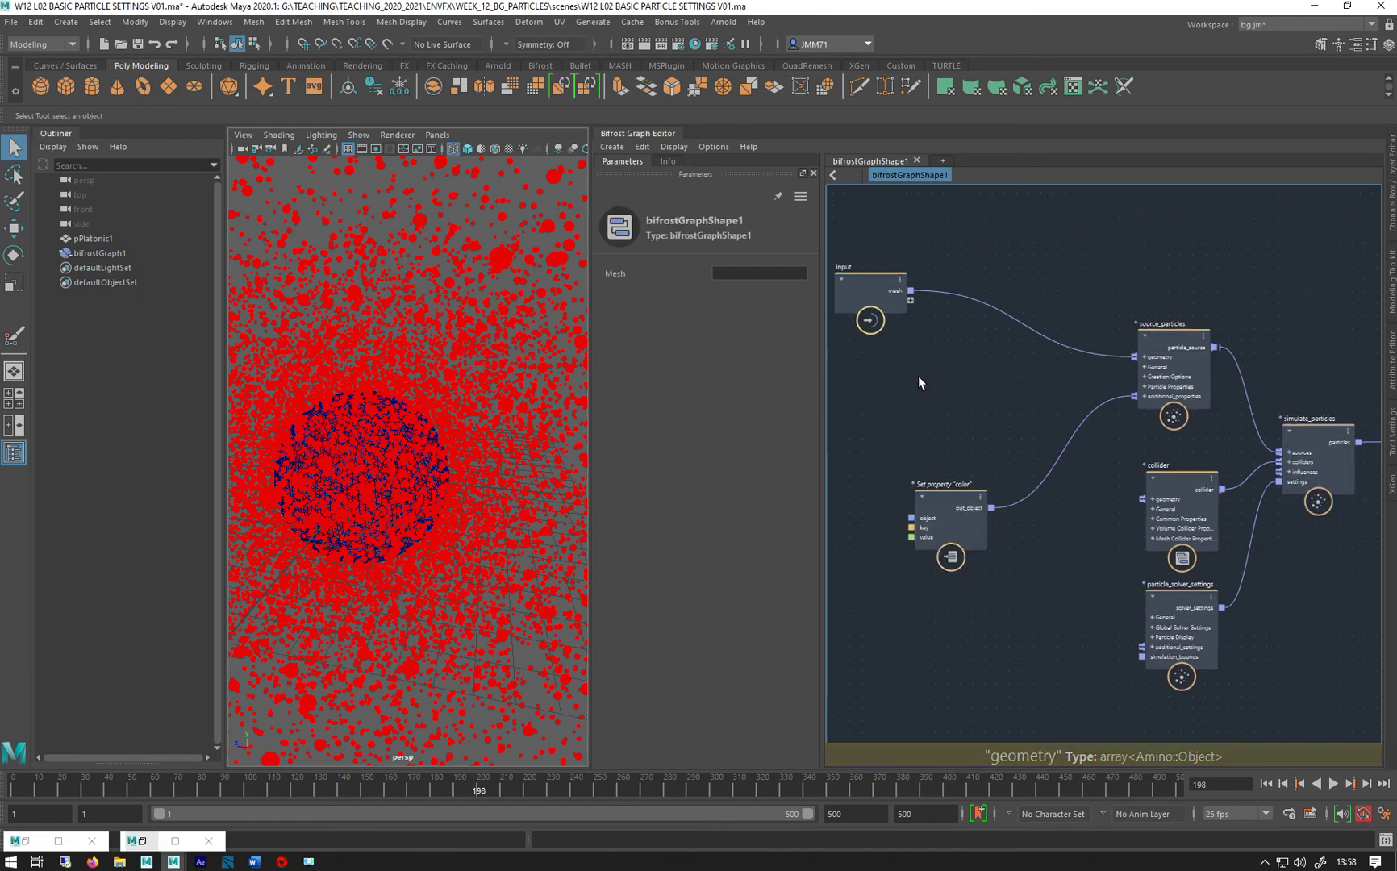
pyautogui.click(936, 499)
pyautogui.click(953, 367)
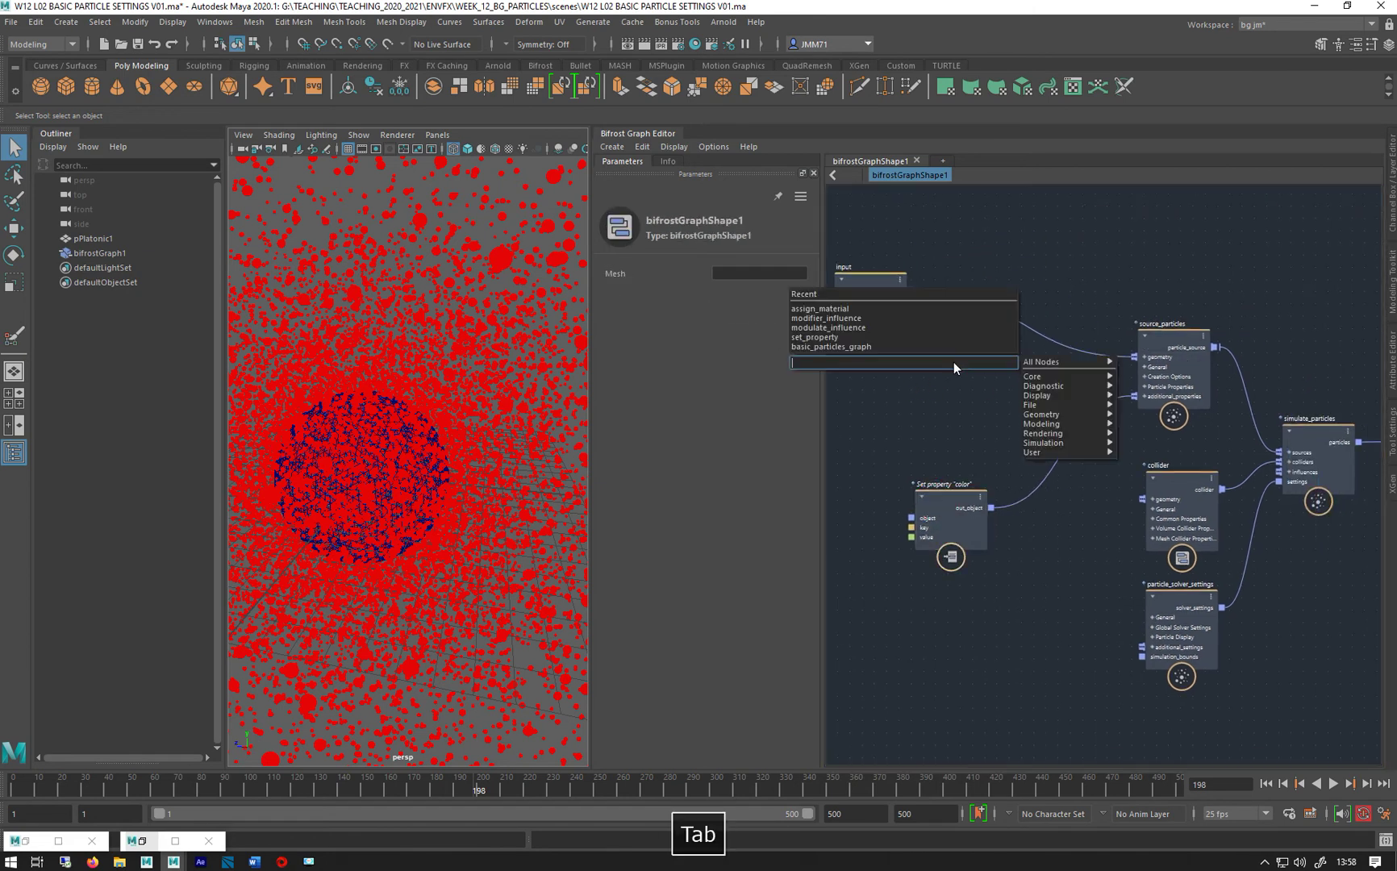
pyautogui.write('va')
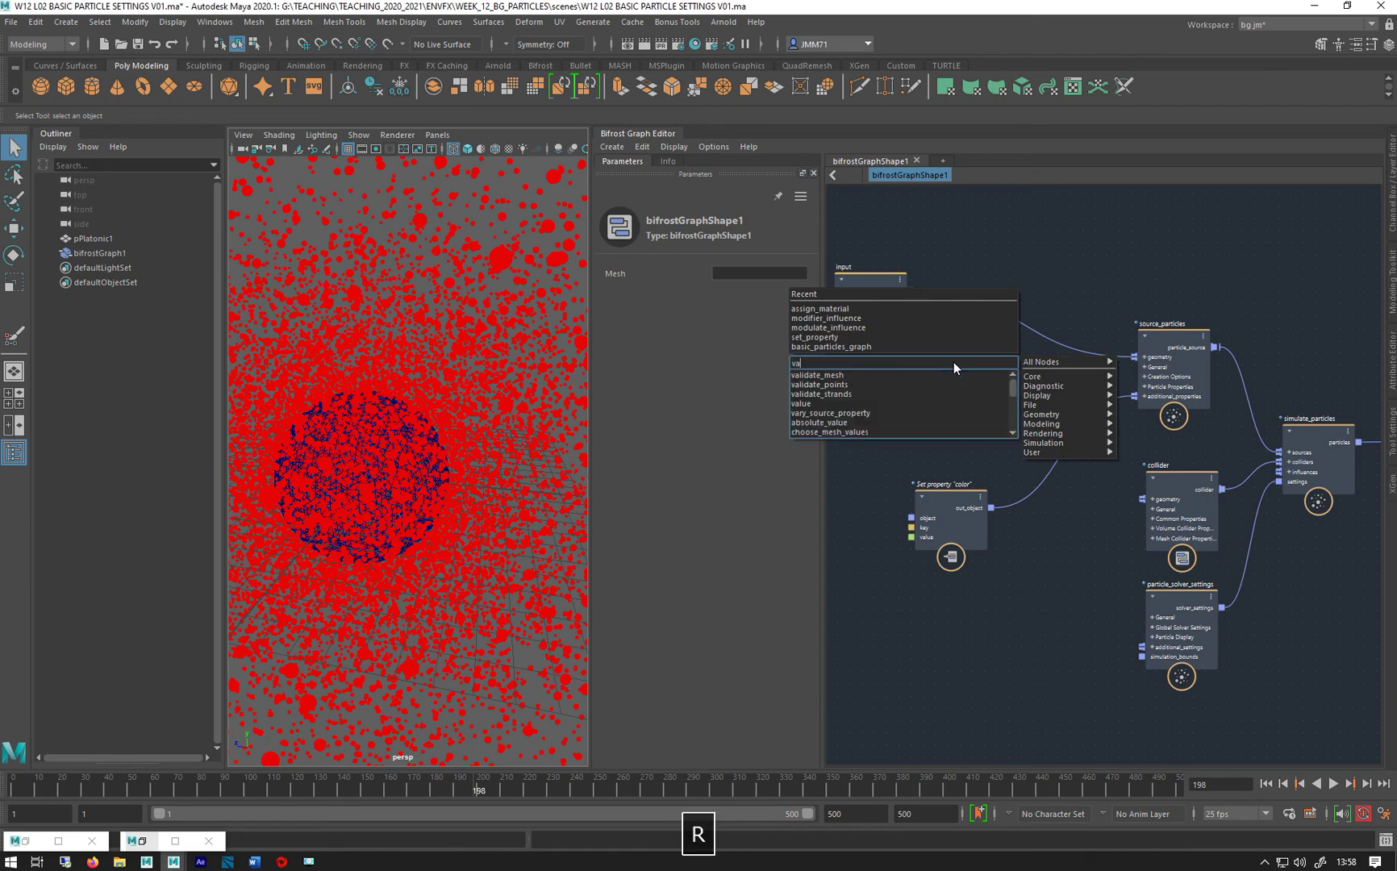
pyautogui.write('ryso')
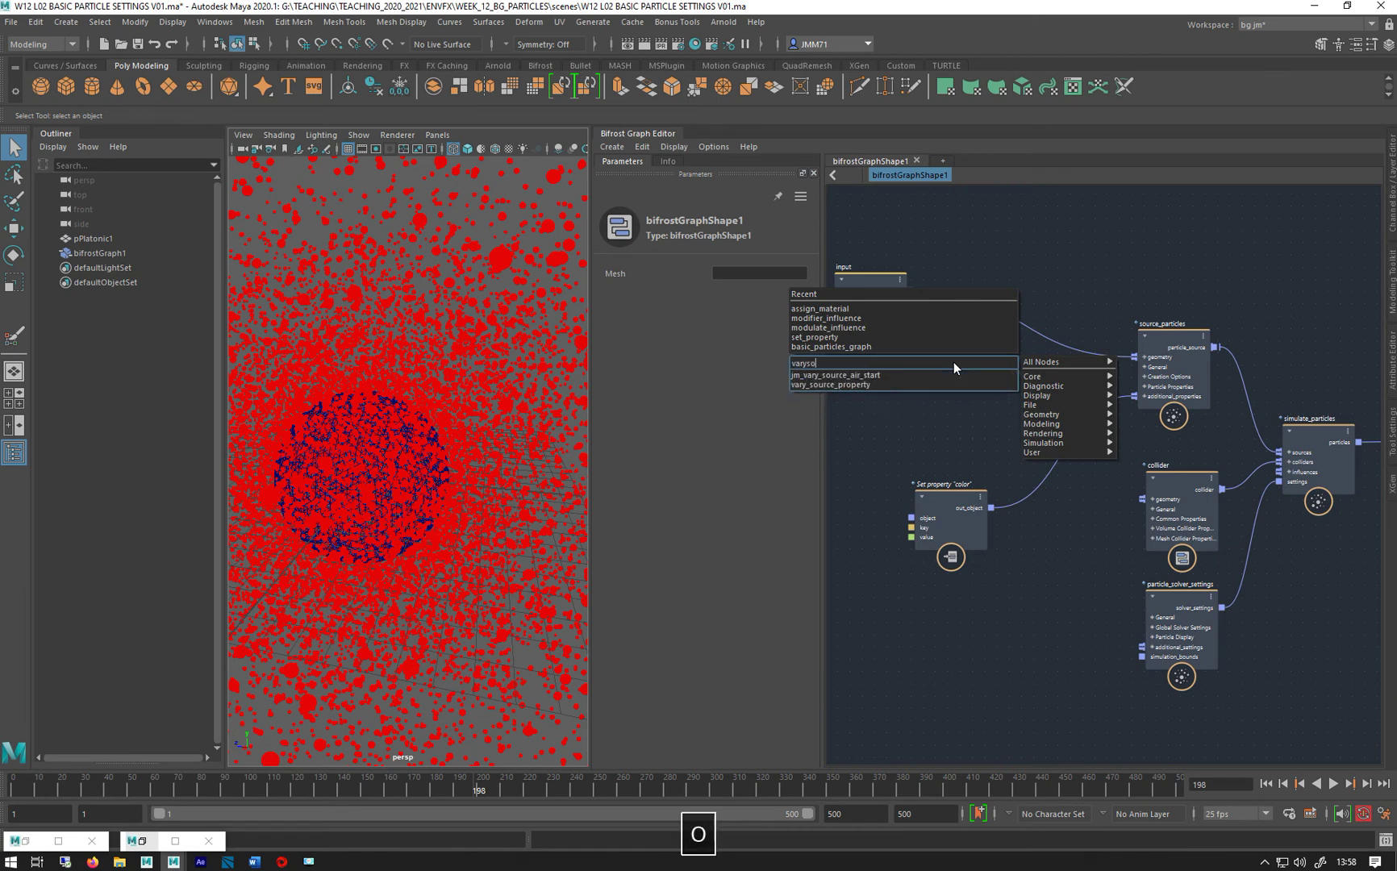
pyautogui.write('urce')
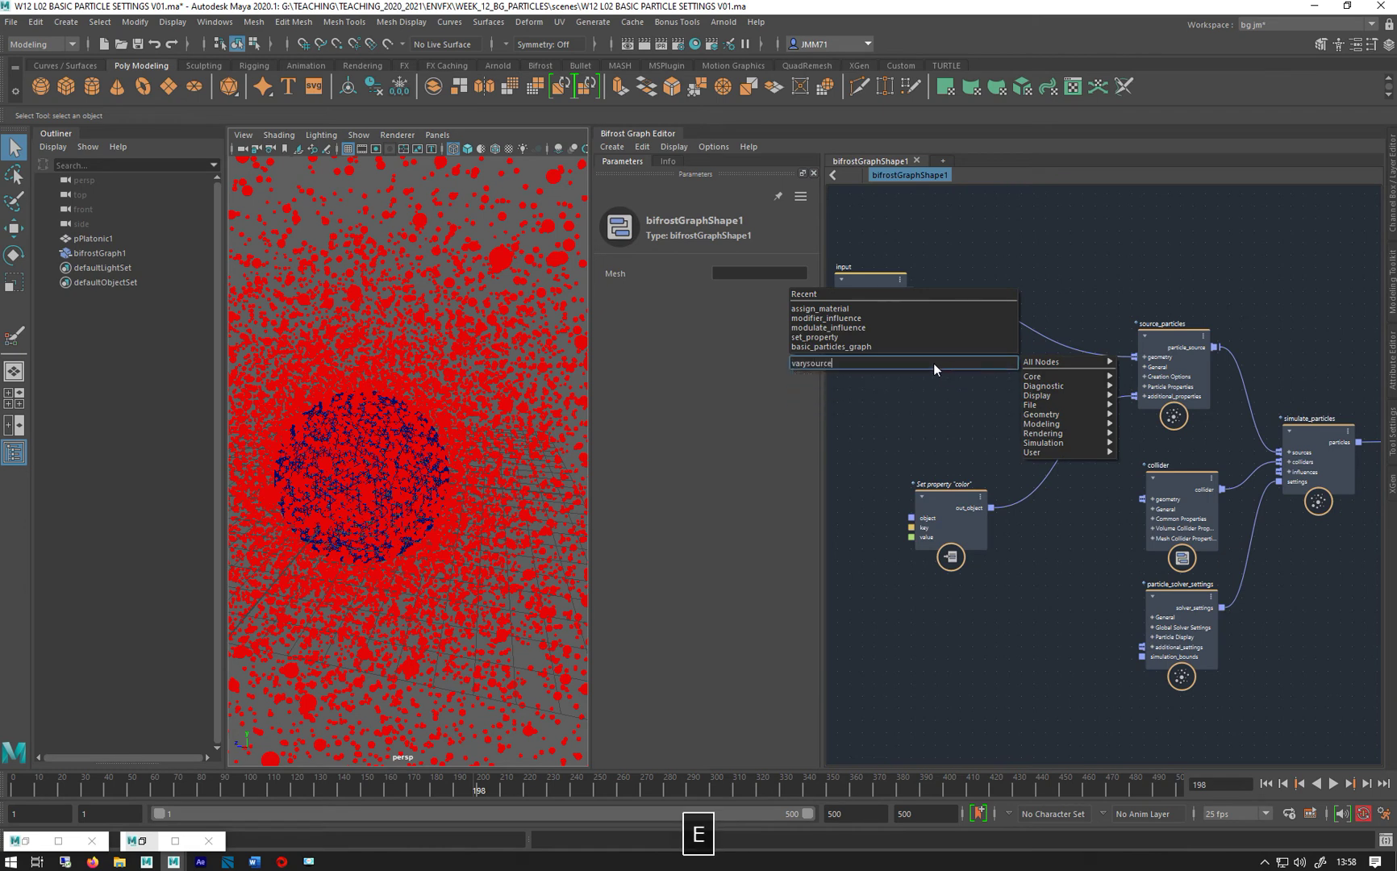
pyautogui.press('BackSpace')
pyautogui.press('BackSpace')
pyautogui.press('BackSpace')
pyautogui.press('BackSpace')
pyautogui.press('BackSpace')
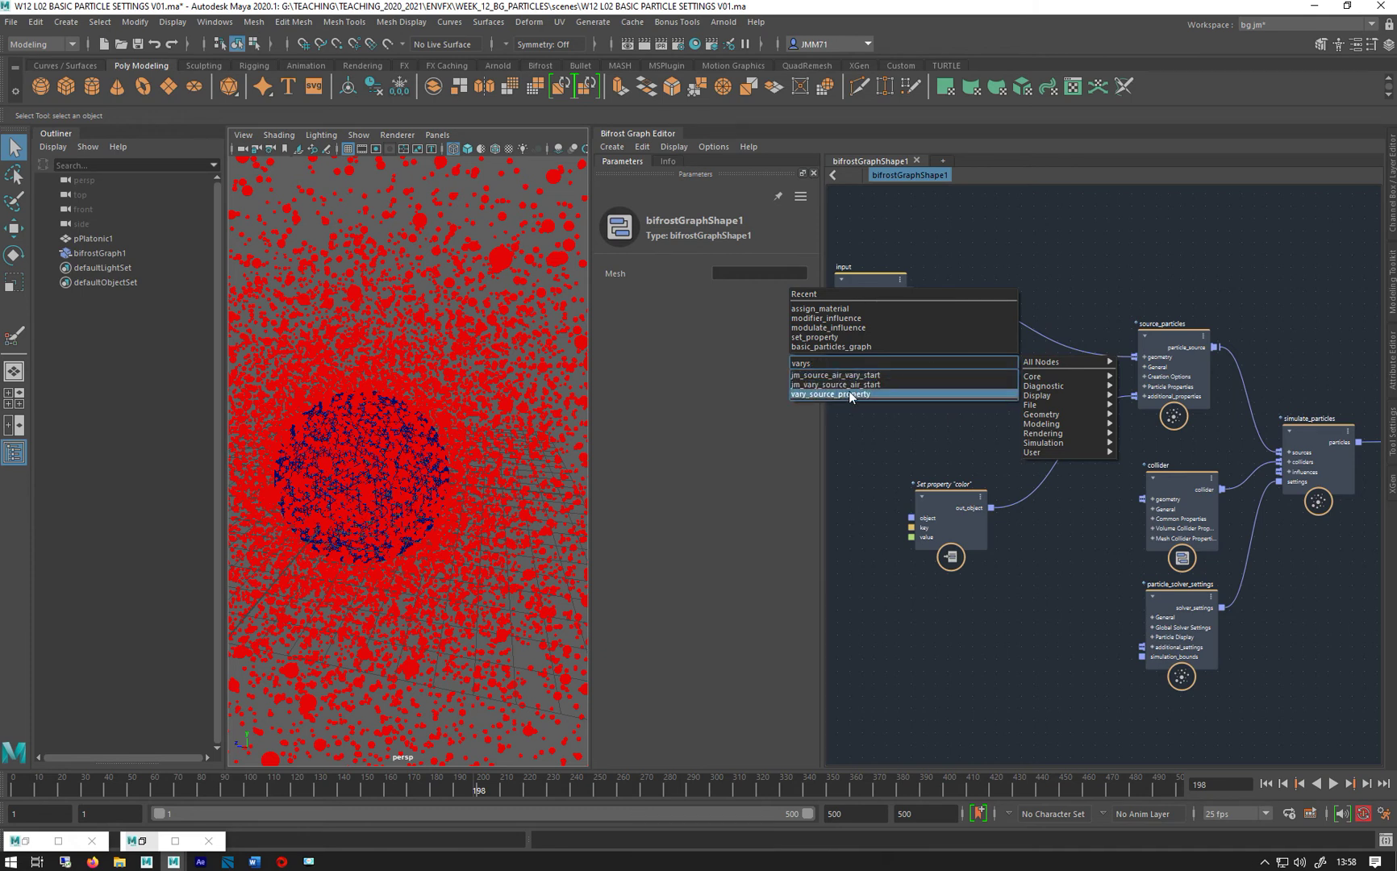
pyautogui.click(849, 393)
pyautogui.press('Return')
# Wire vary_source_property between the input mesh and the source_particles geometry port, and select the node.
pyautogui.moveTo(923, 373); pyautogui.dragTo(942, 346)
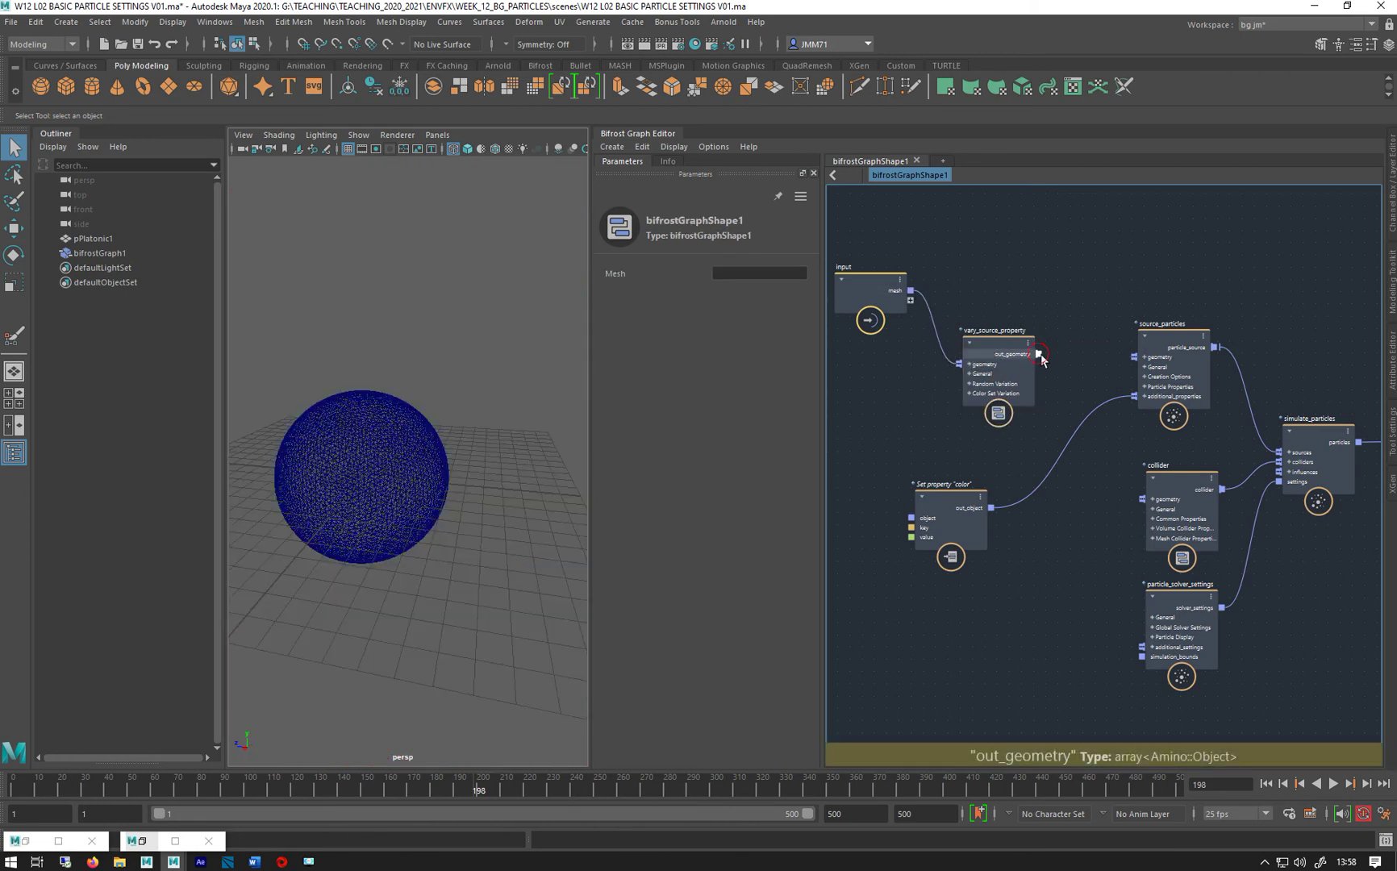
pyautogui.moveTo(1038, 358); pyautogui.dragTo(1142, 361)
pyautogui.click(989, 349)
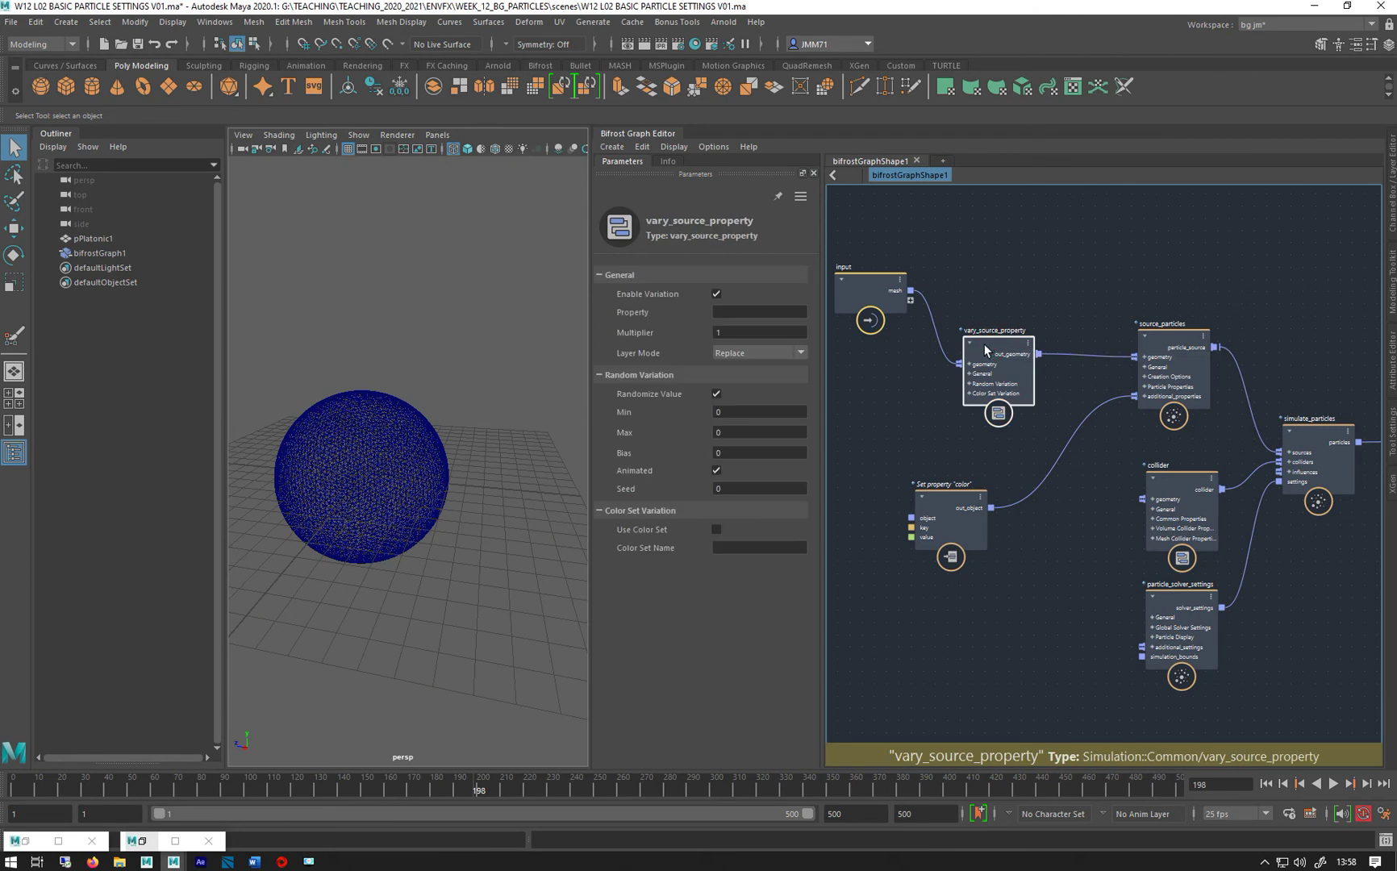
# Copy the key name color from the set_property node into the Property setting of vary_source_property.
pyautogui.click(935, 532)
pyautogui.moveTo(755, 295); pyautogui.dragTo(589, 285)
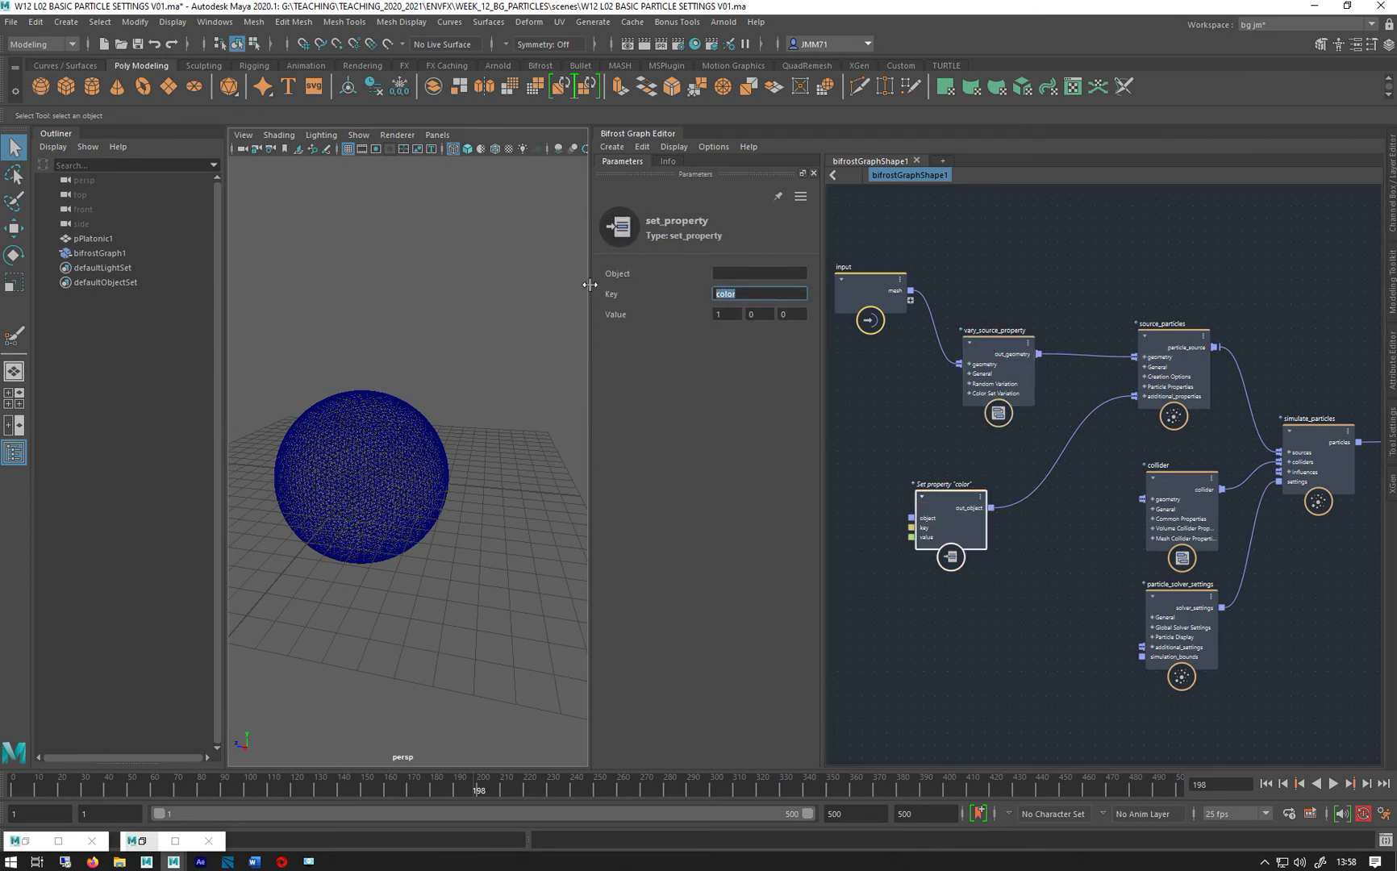
pyautogui.hotkey('ctrl', 'c')
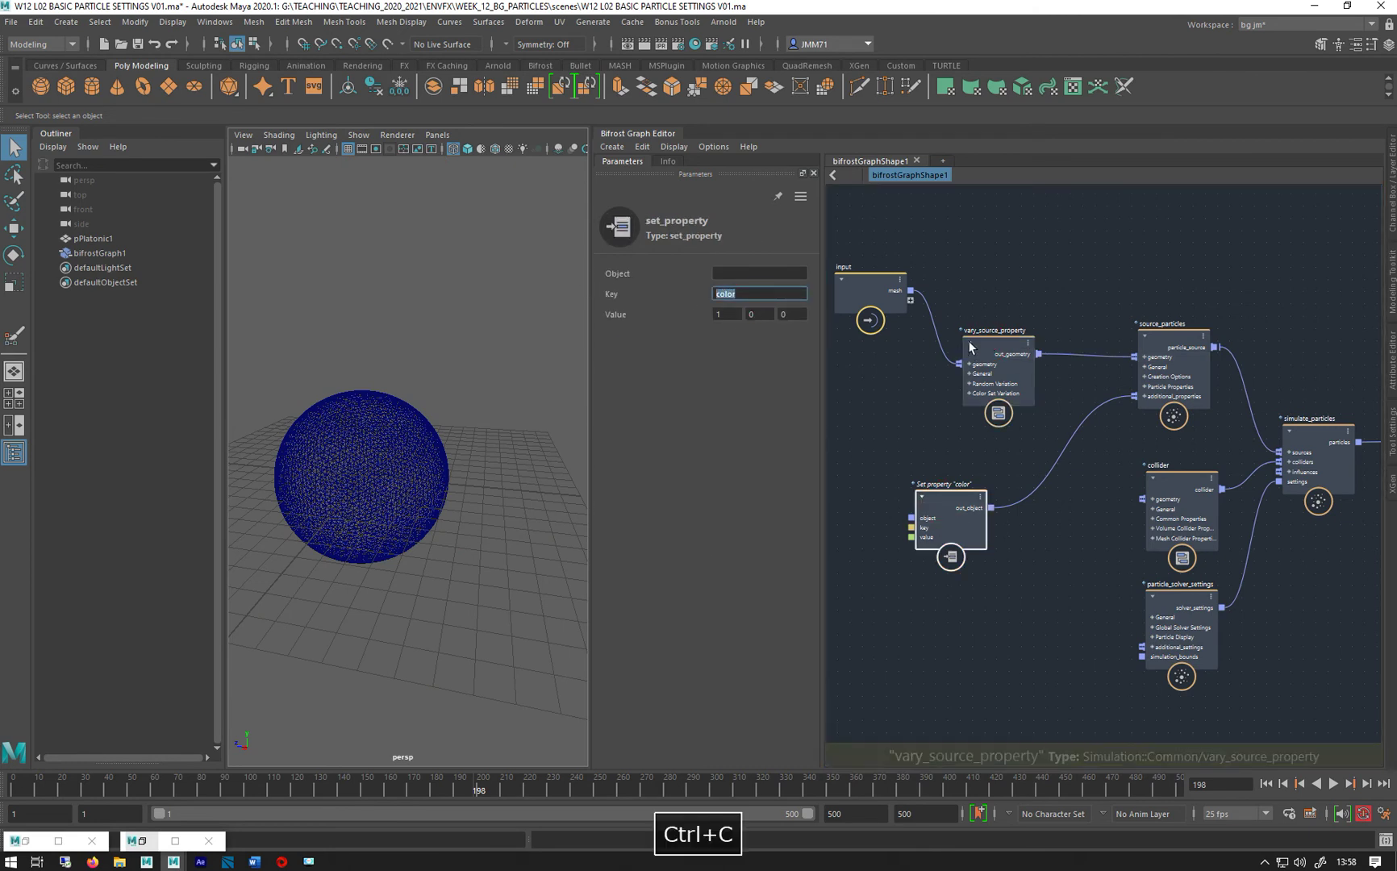
pyautogui.click(969, 343)
pyautogui.click(728, 311)
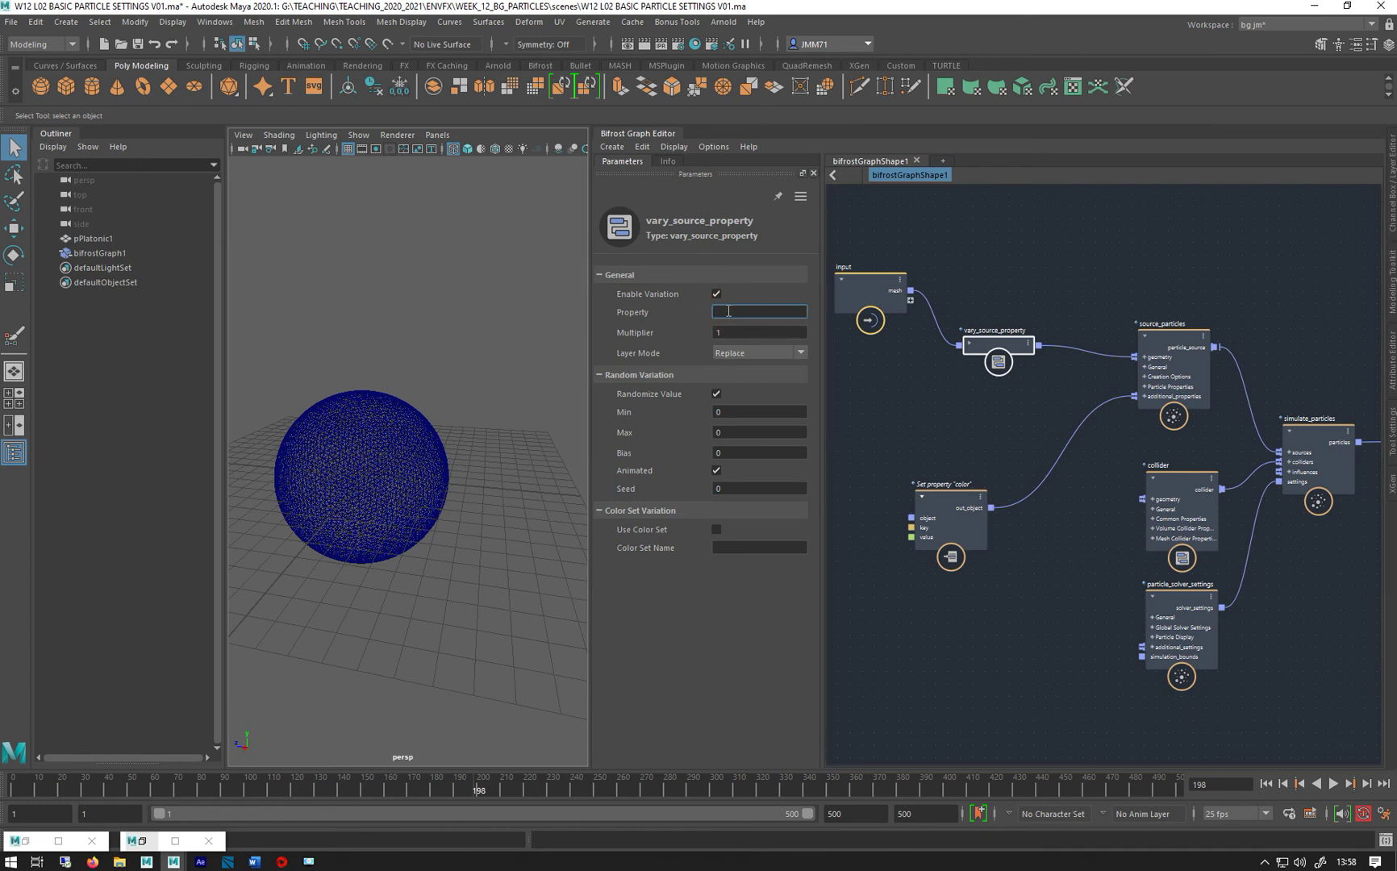
pyautogui.hotkey('ctrl', 'v')
pyautogui.press('Return')
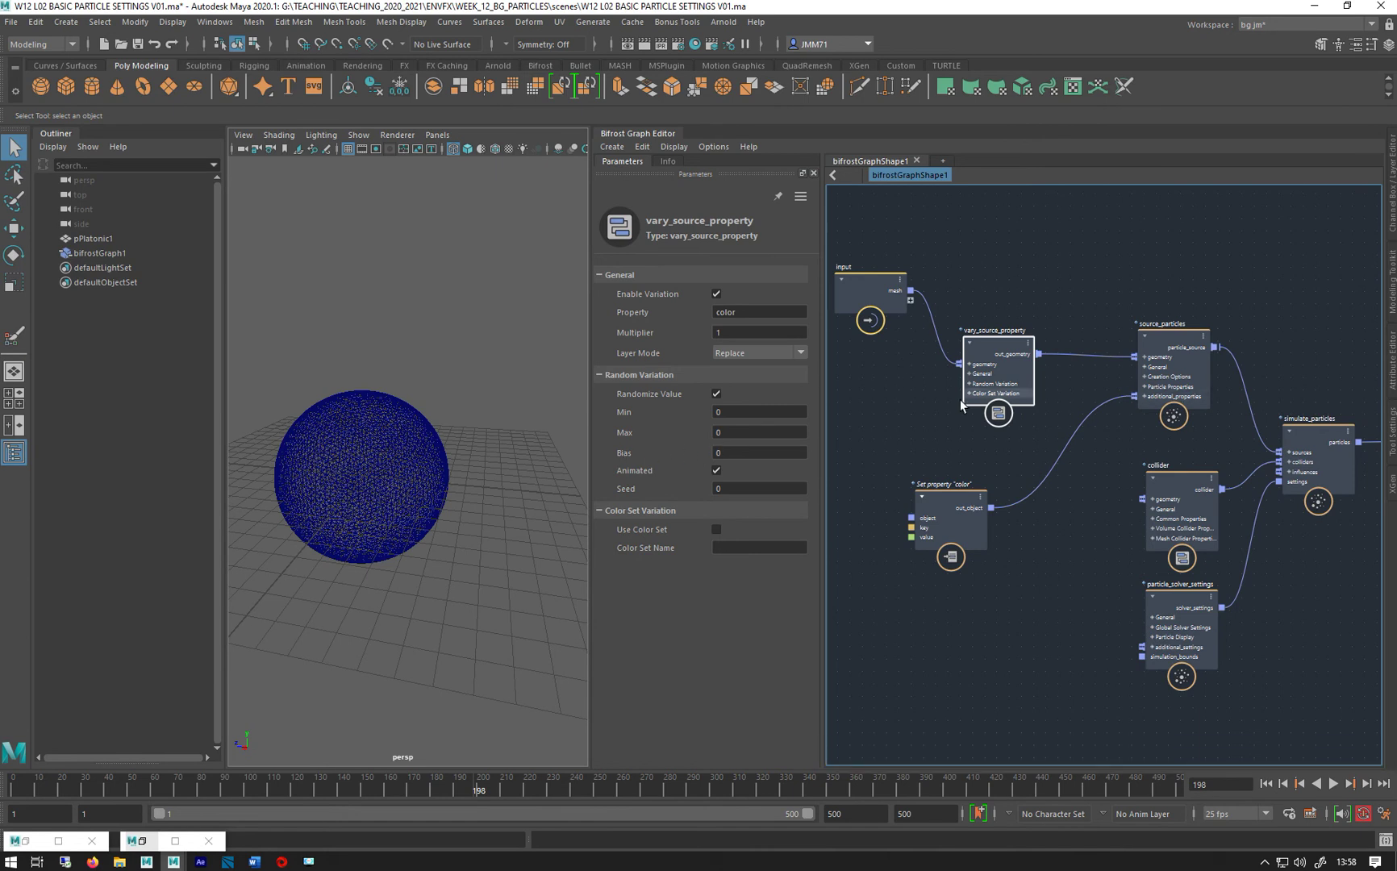
# Expand Random Variation on the vary_source_property node and set the value types of max and min to Math::float3.
pyautogui.scroll(5, 959, 399)
pyautogui.click(977, 372)
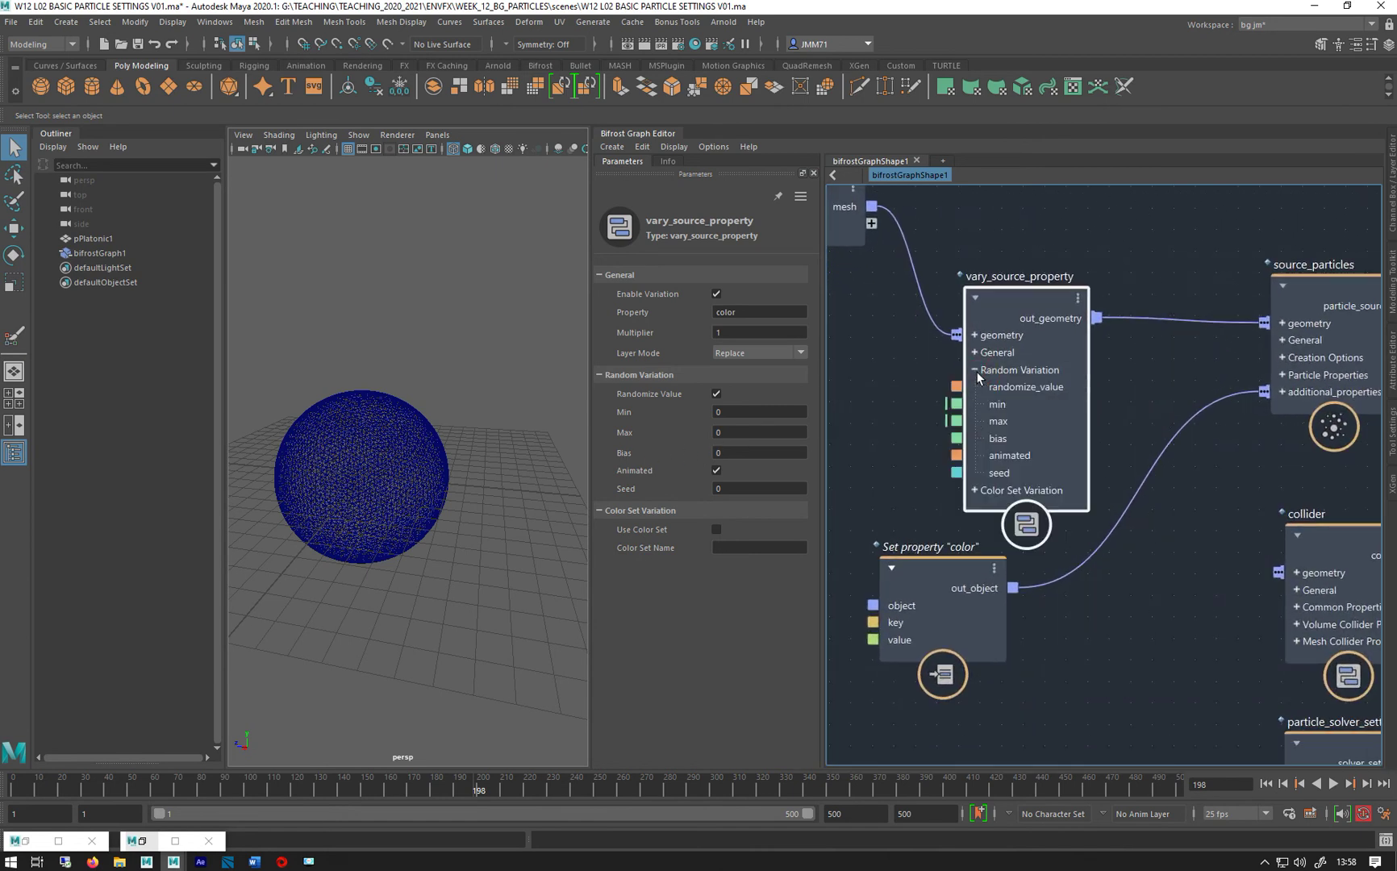
pyautogui.rightClick(997, 425)
pyautogui.moveTo(1025, 446)
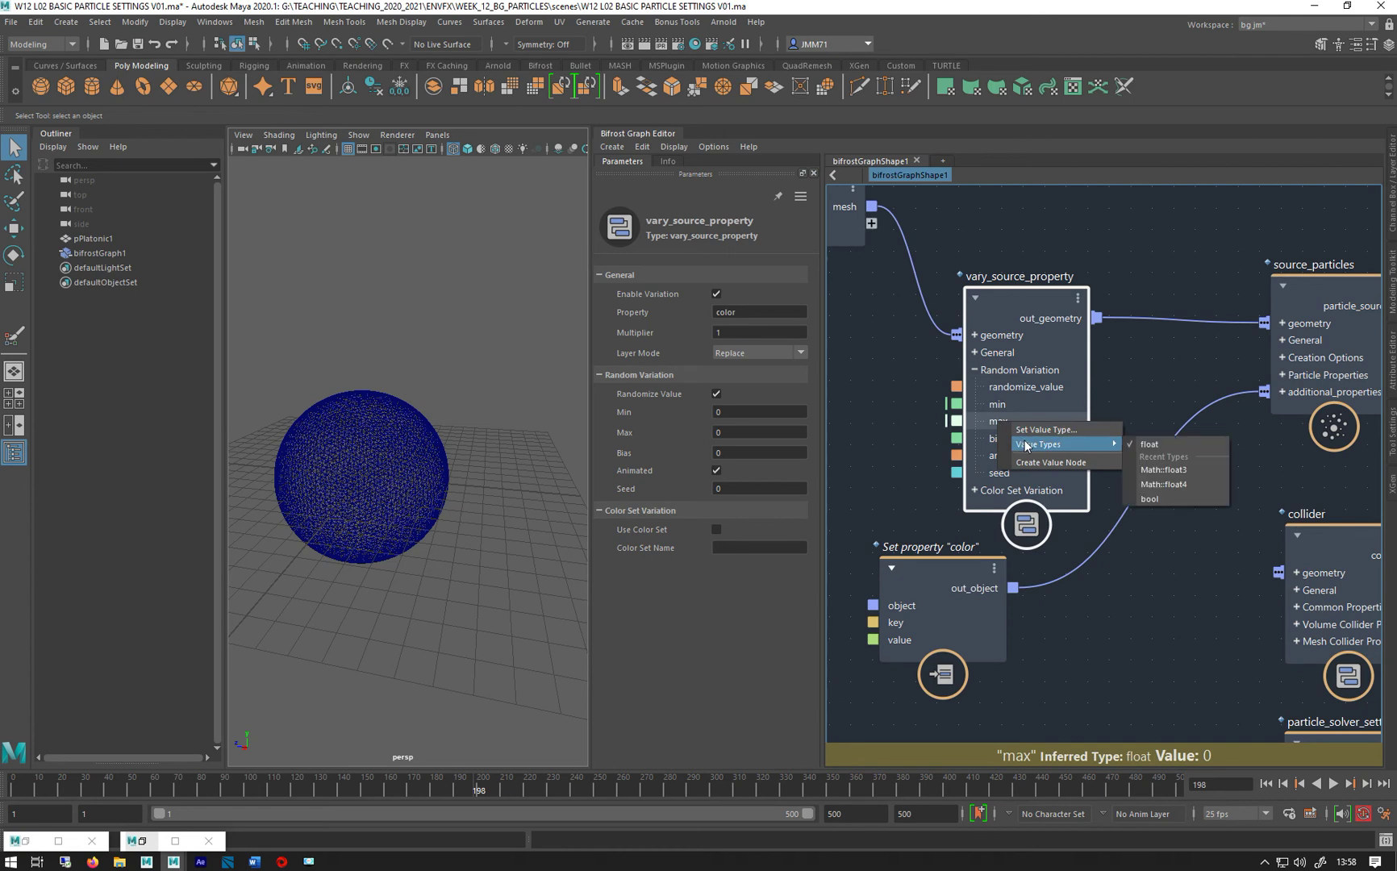
pyautogui.click(1161, 471)
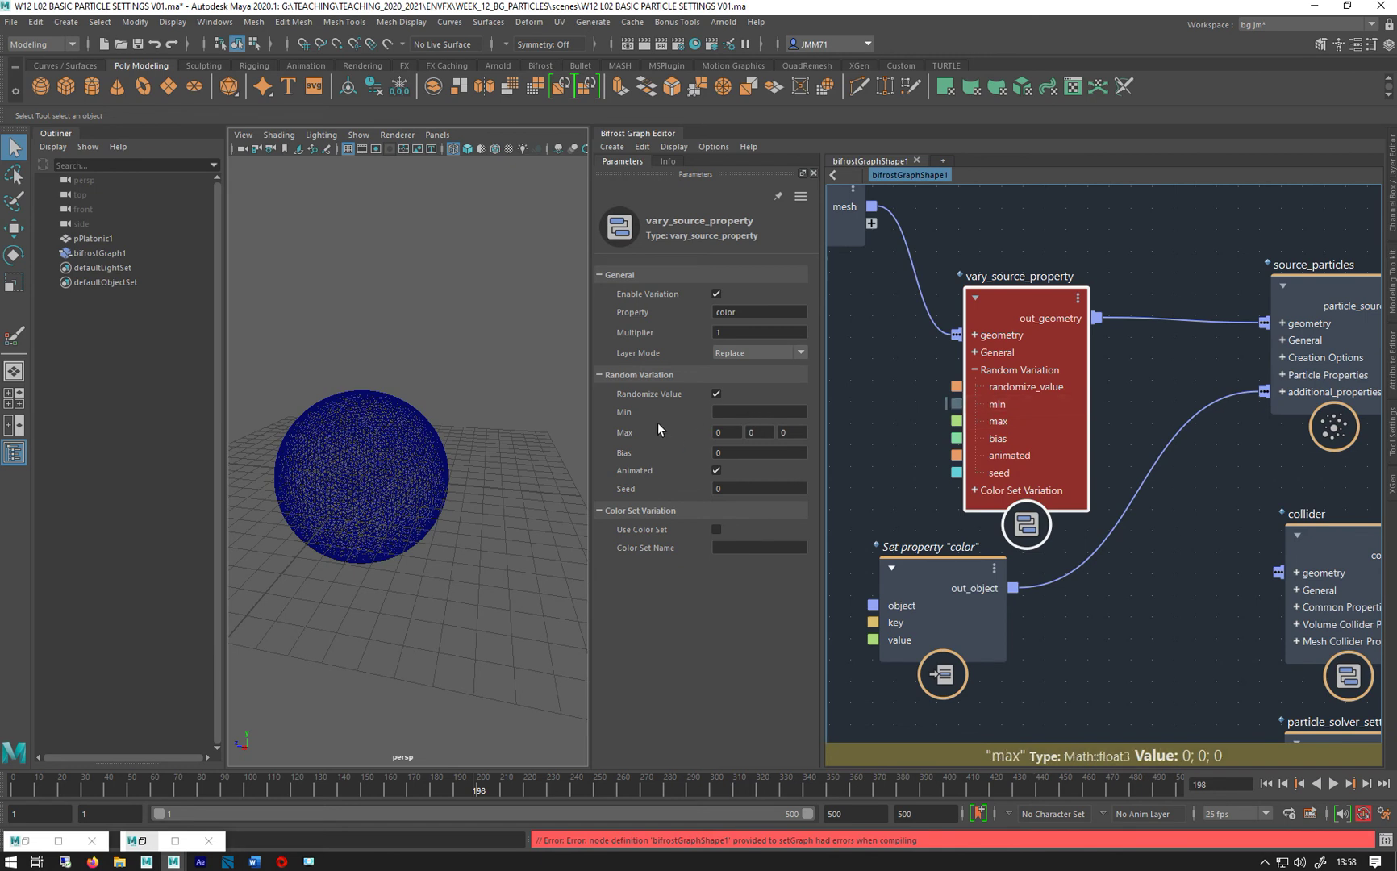
pyautogui.rightClick(1017, 406)
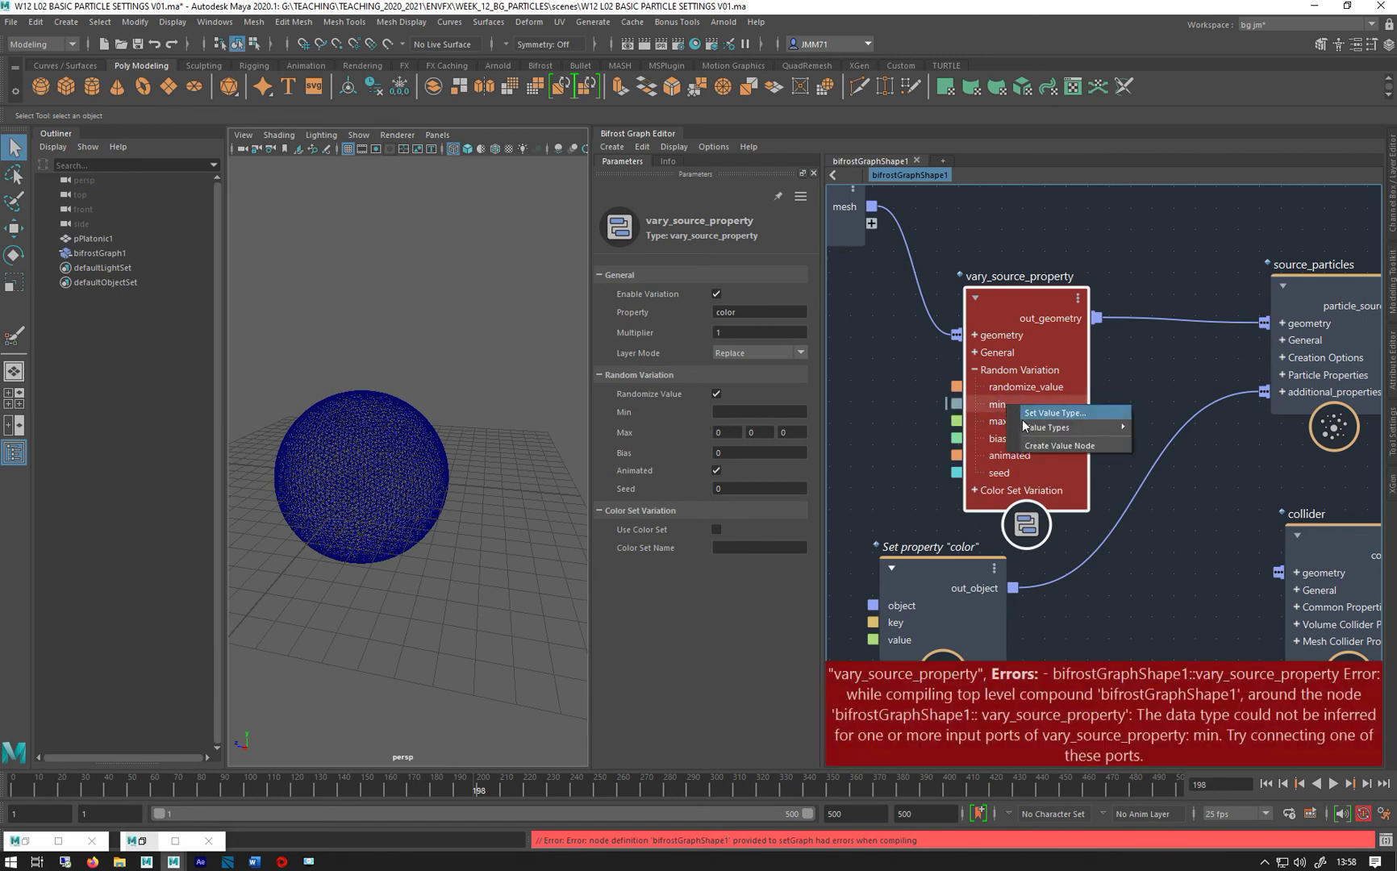
pyautogui.moveTo(1027, 429)
pyautogui.click(1175, 452)
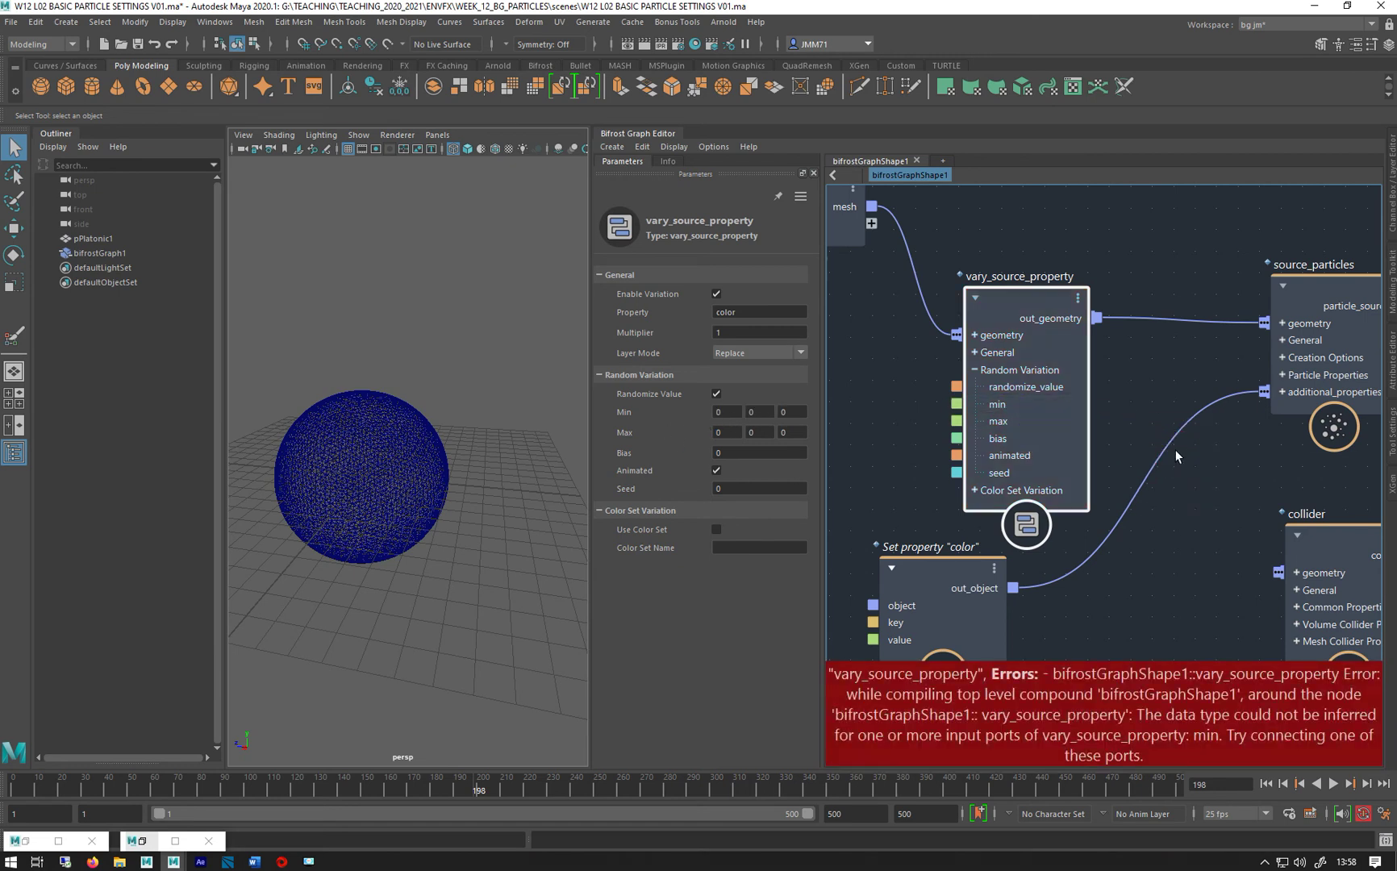
# Set all three components of the random variation Max on vary_source_property to 1.
pyautogui.click(723, 430)
pyautogui.write('1')
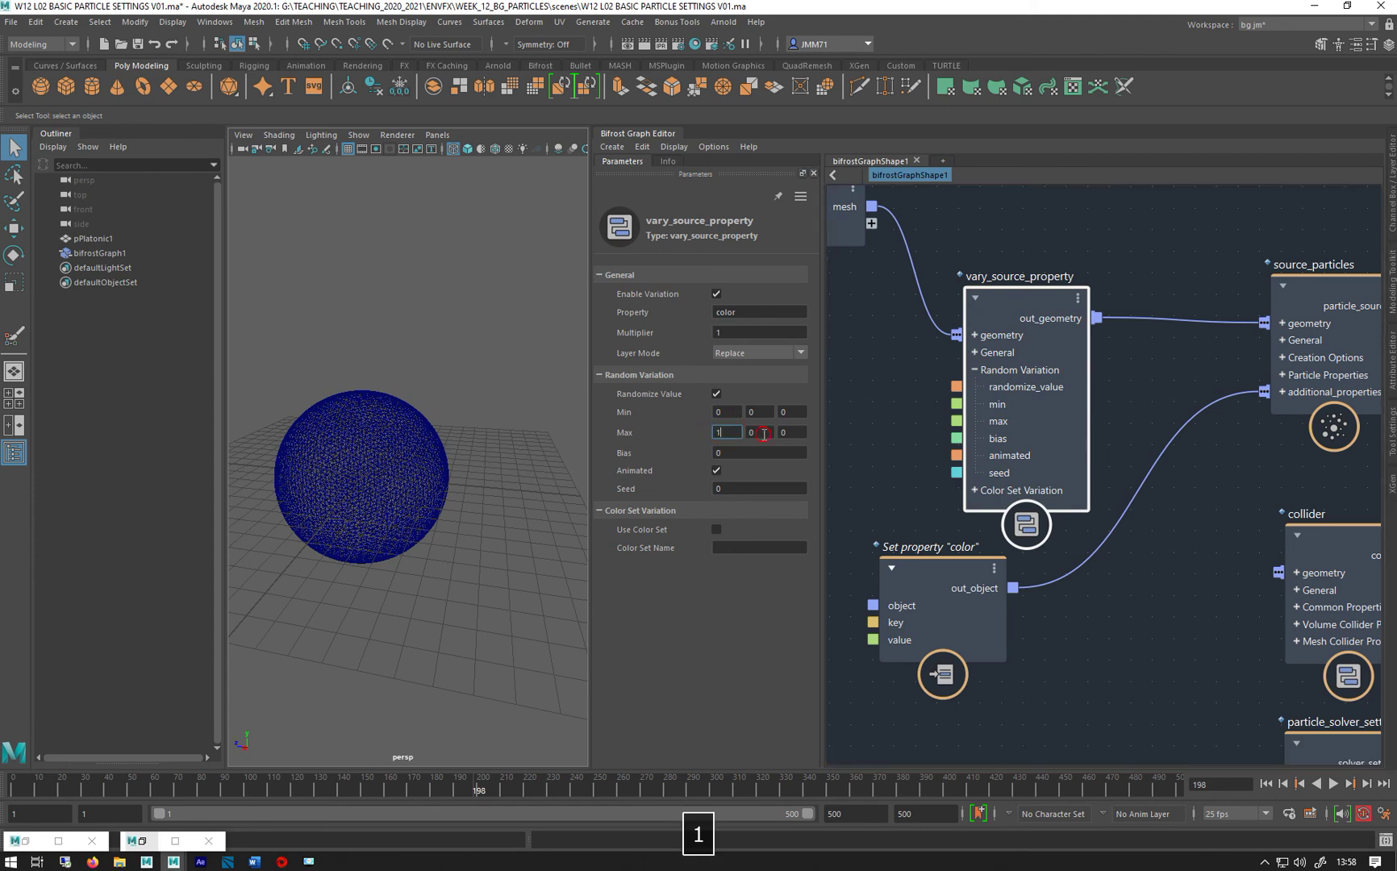
pyautogui.click(764, 432)
pyautogui.press('Return')
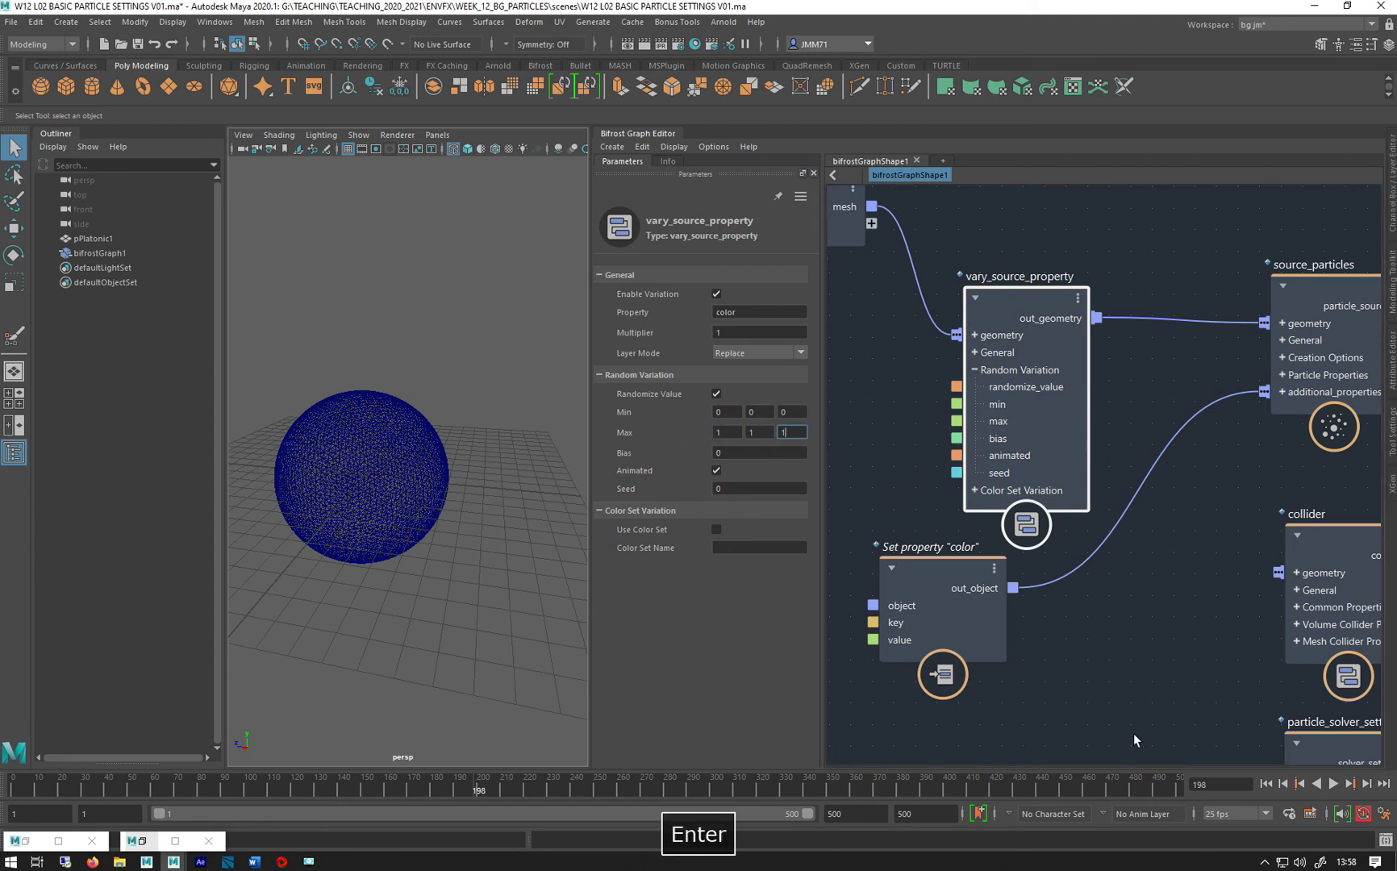
# Play the simulation from the first frame to examine the particle color variation, and stop it.
pyautogui.click(1265, 784)
pyautogui.keyDown('alt'); pyautogui.moveTo(371, 484); pyautogui.dragTo(381, 453, button='middle'); pyautogui.keyUp('alt')
pyautogui.click(1335, 784)
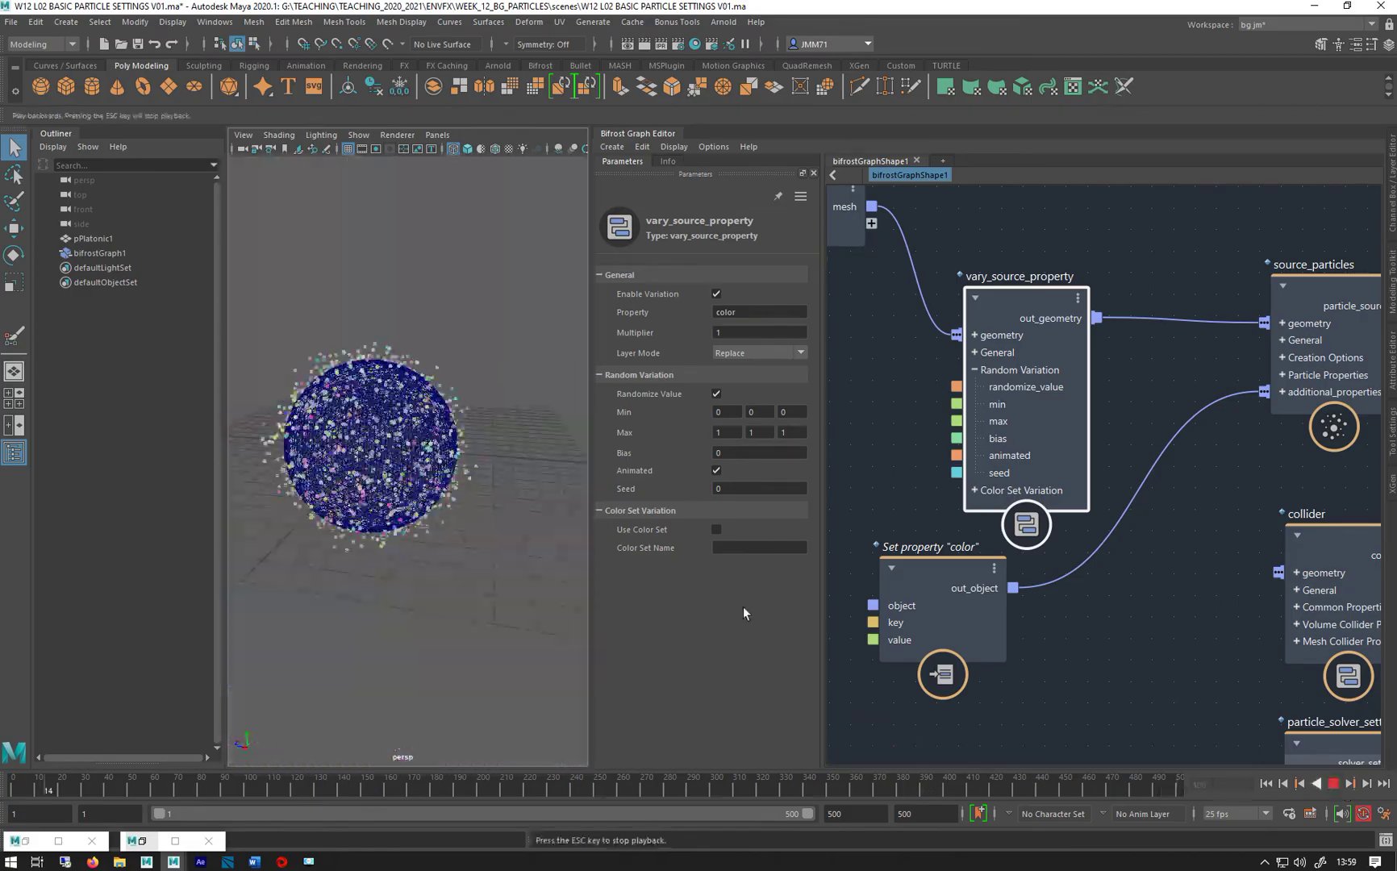
pyautogui.click(1333, 783)
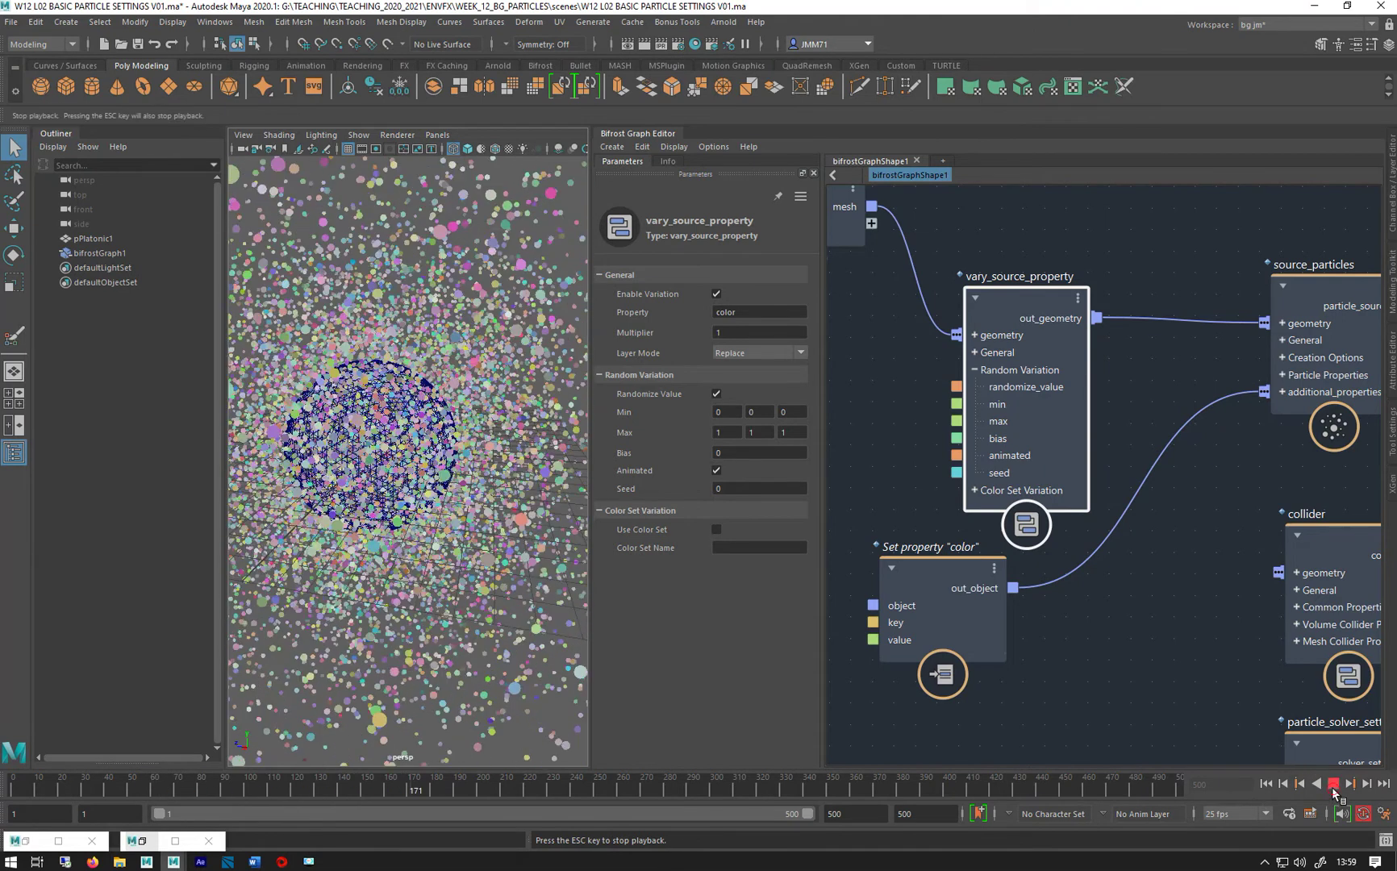
# Set the second and third components of the random variation Max to 0.5.
pyautogui.click(755, 433)
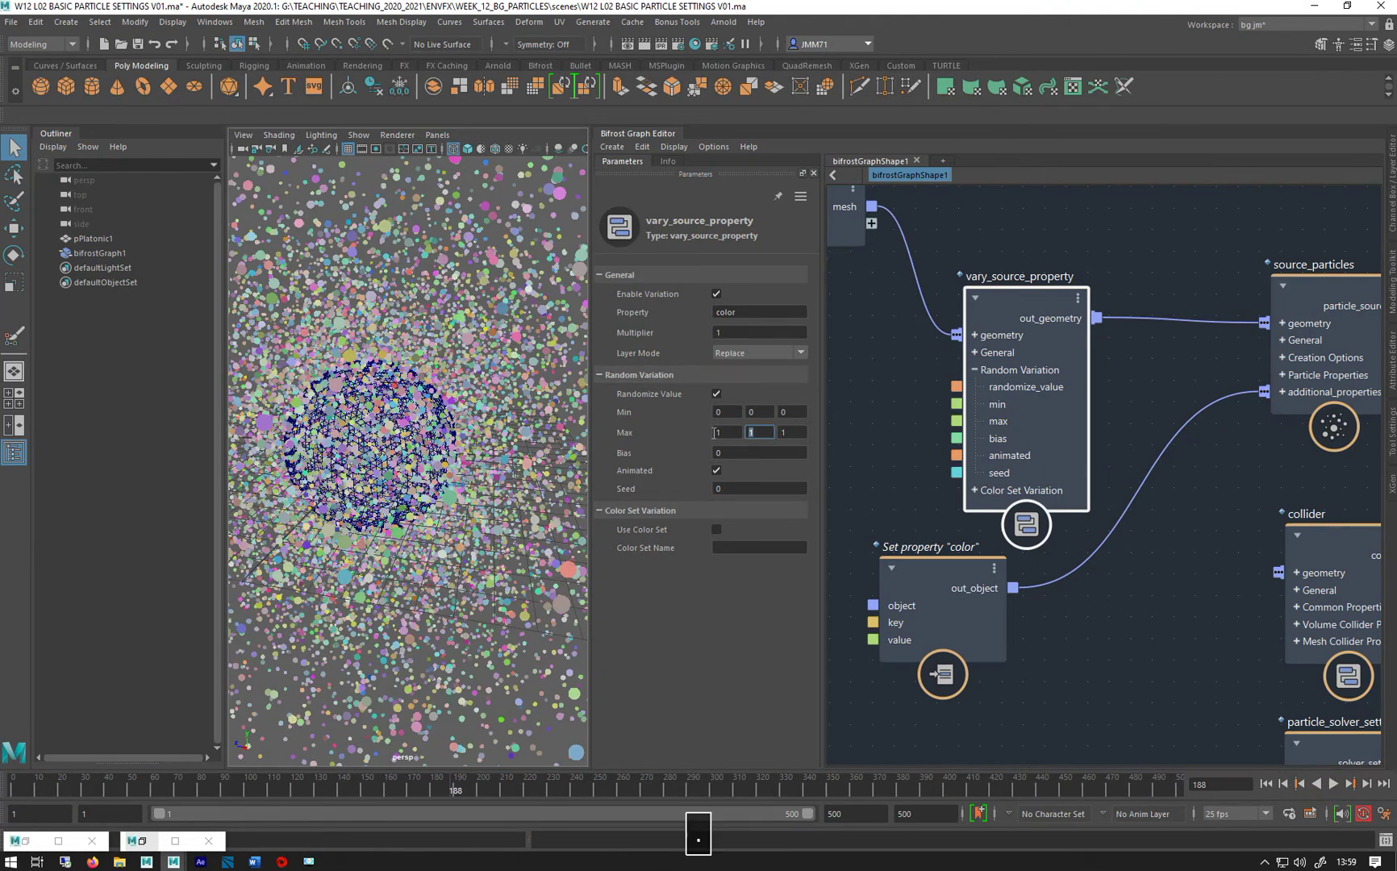
pyautogui.write('.5')
pyautogui.press('Return')
pyautogui.write('.5')
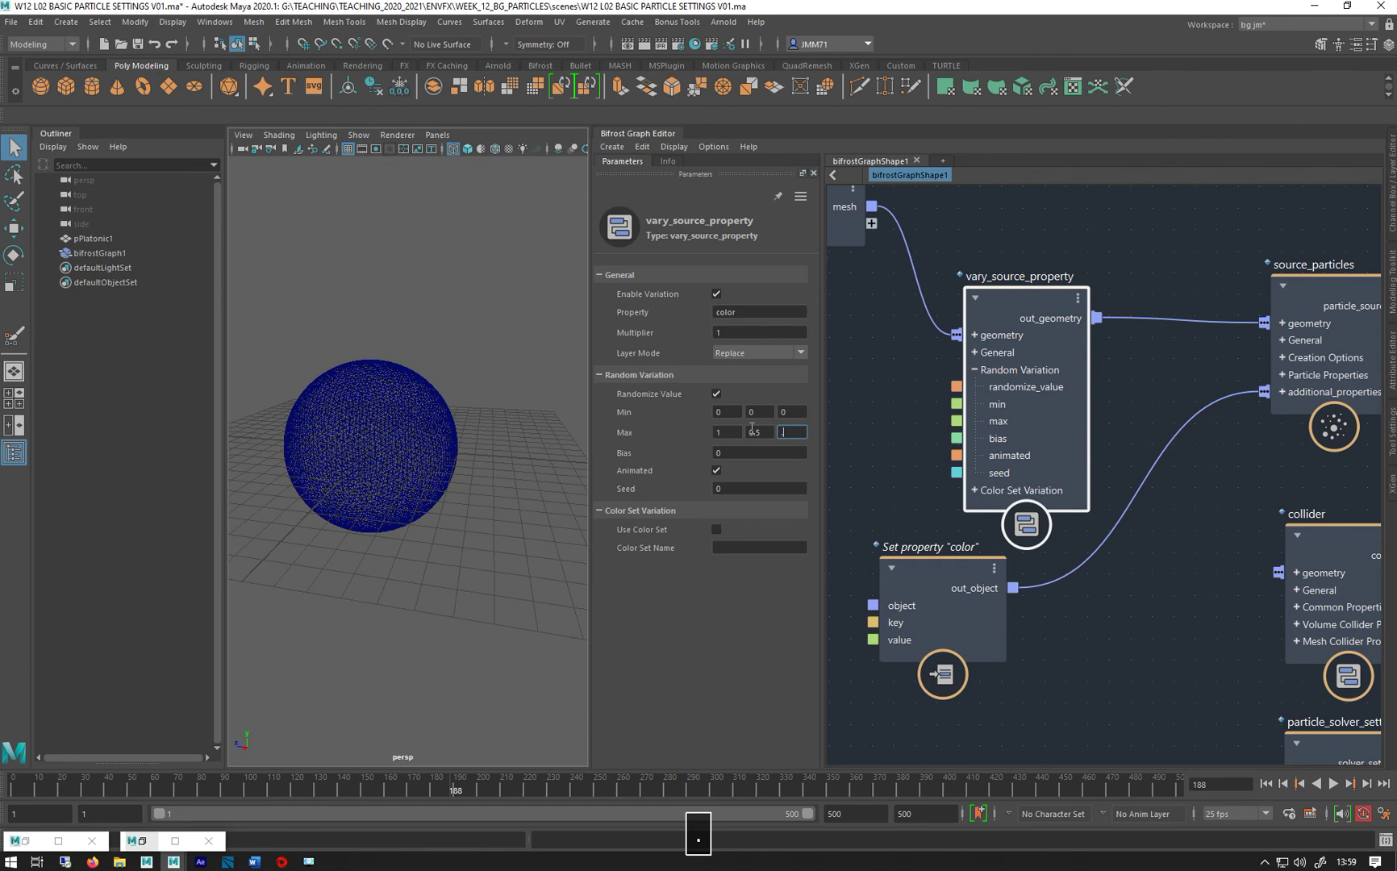
pyautogui.press('Return')
# Replay the simulation from the start to check the colors produced by the reduced Max values, and stop it.
pyautogui.click(1265, 783)
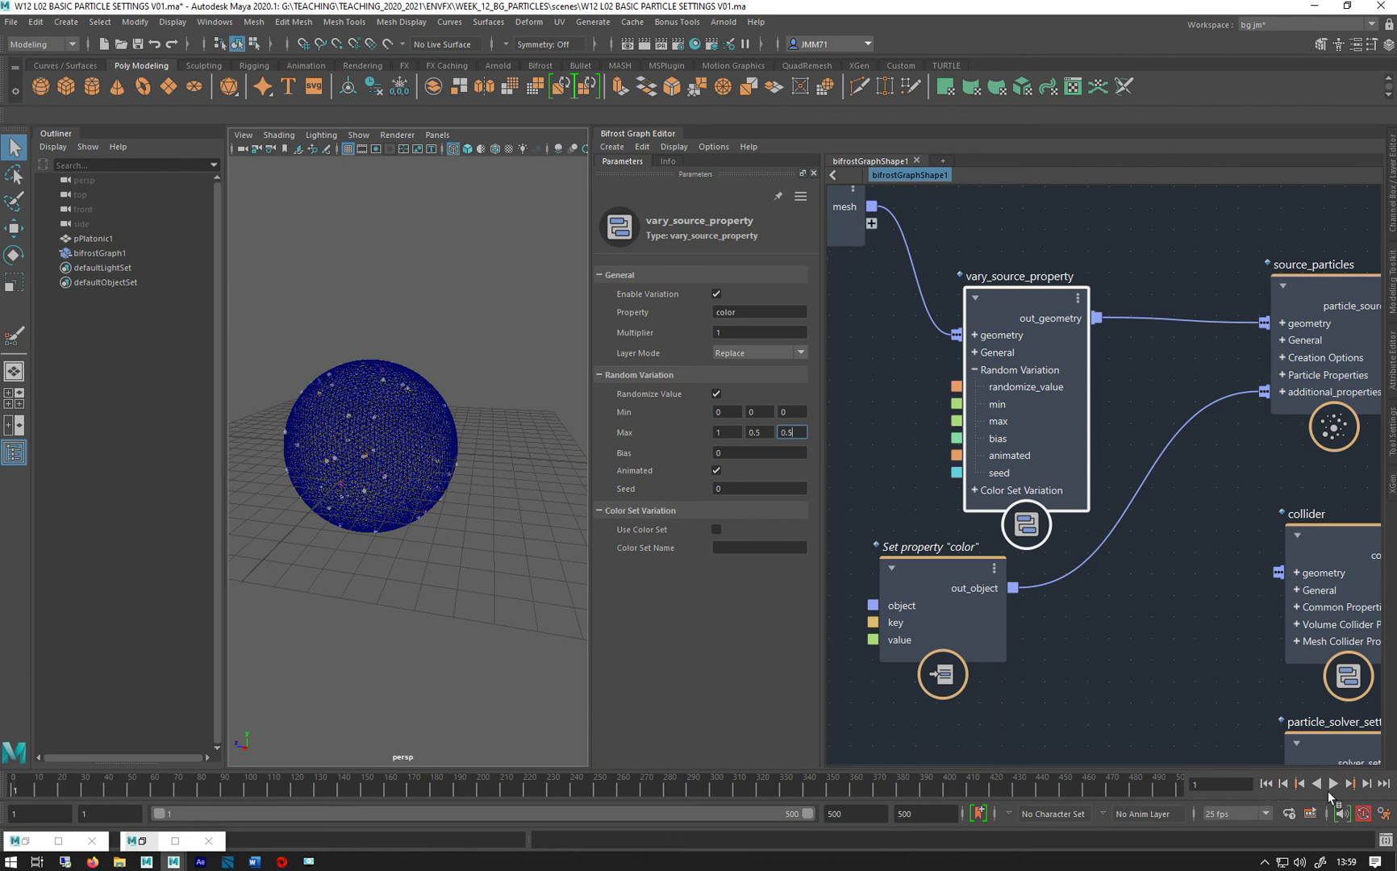
pyautogui.click(1334, 783)
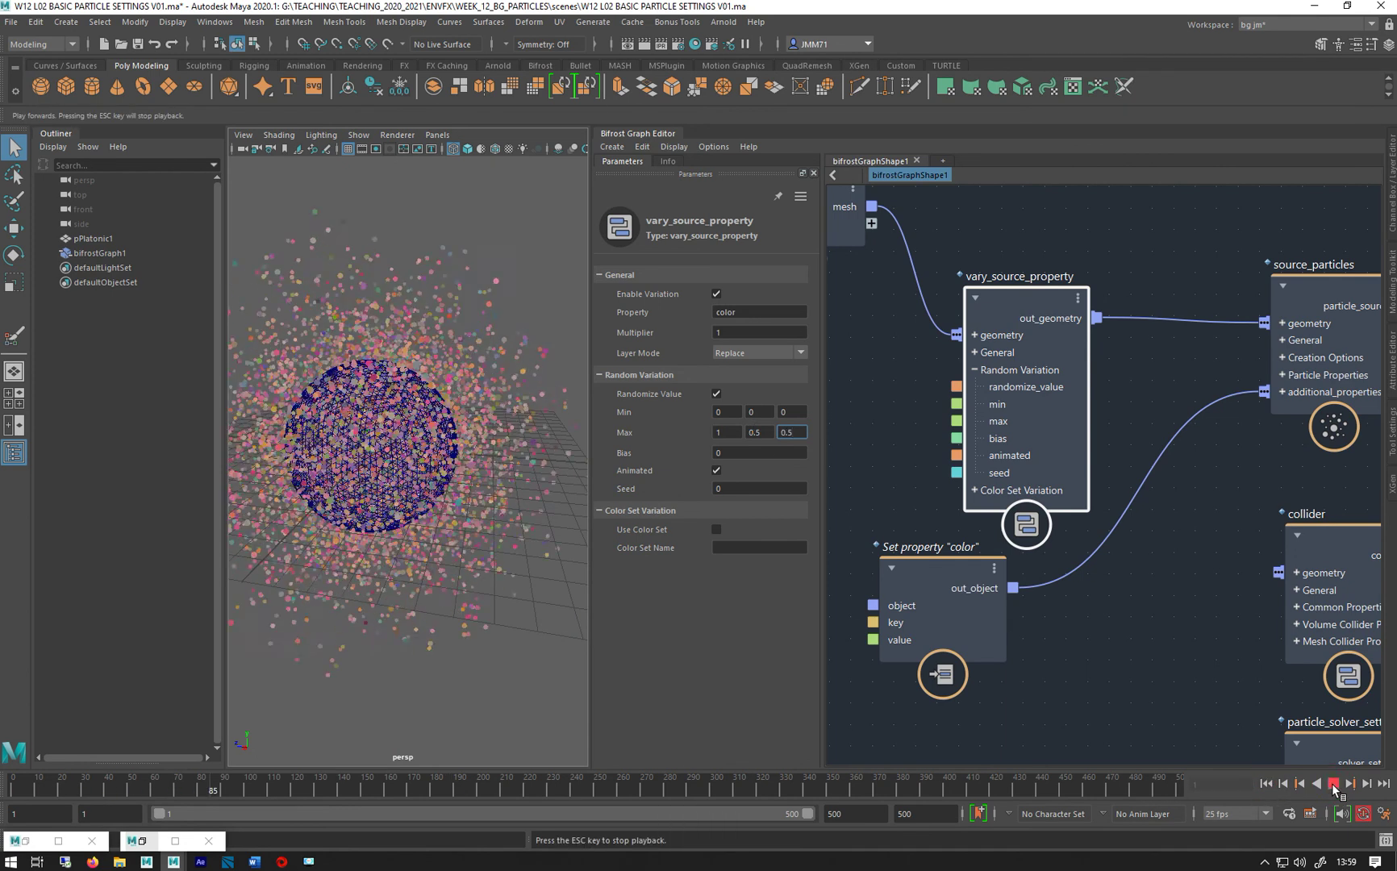
pyautogui.click(1335, 787)
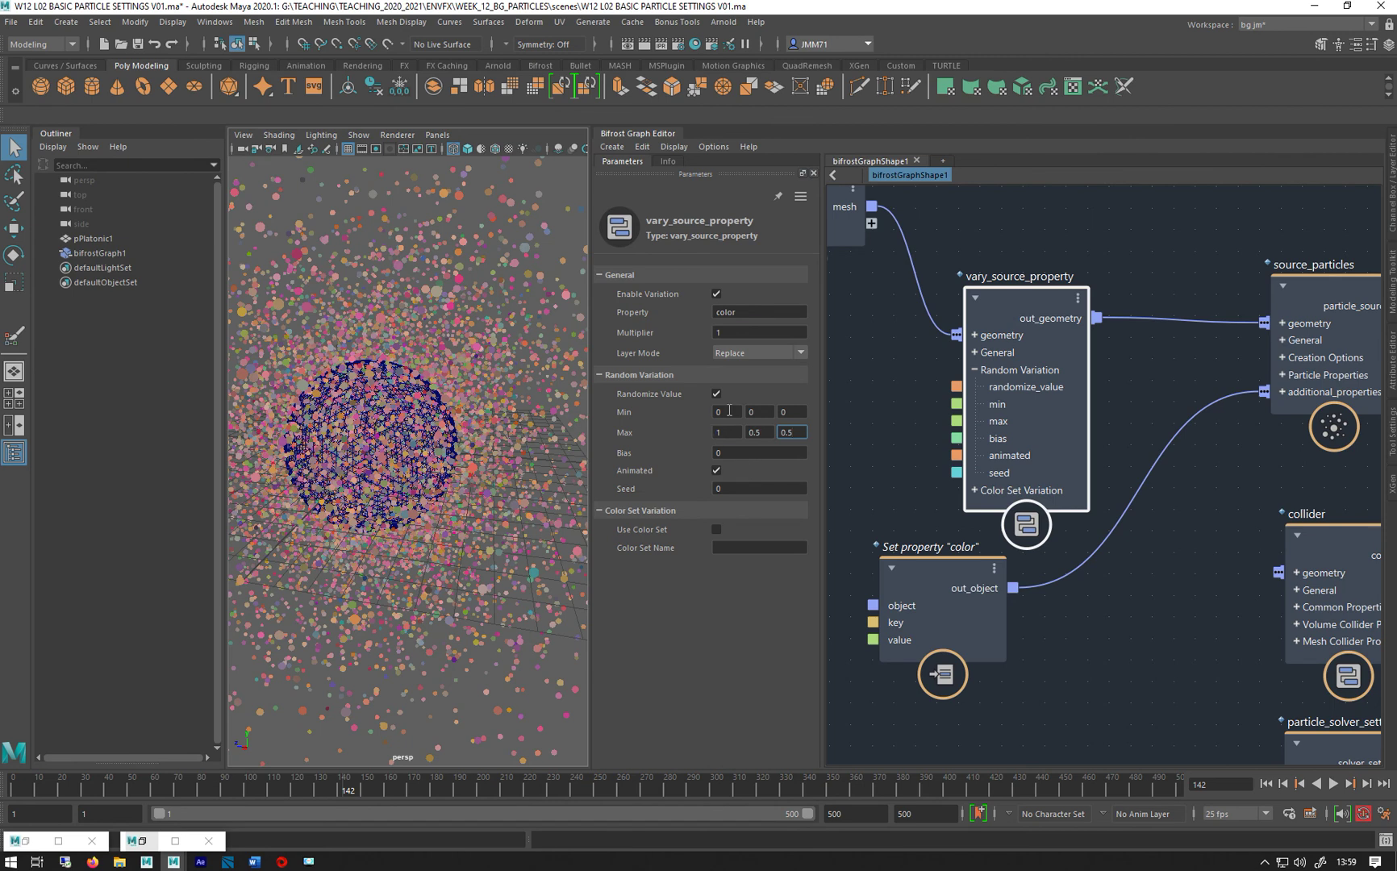
# Restore the second and third components of the random variation Max to 1.
pyautogui.write('1')
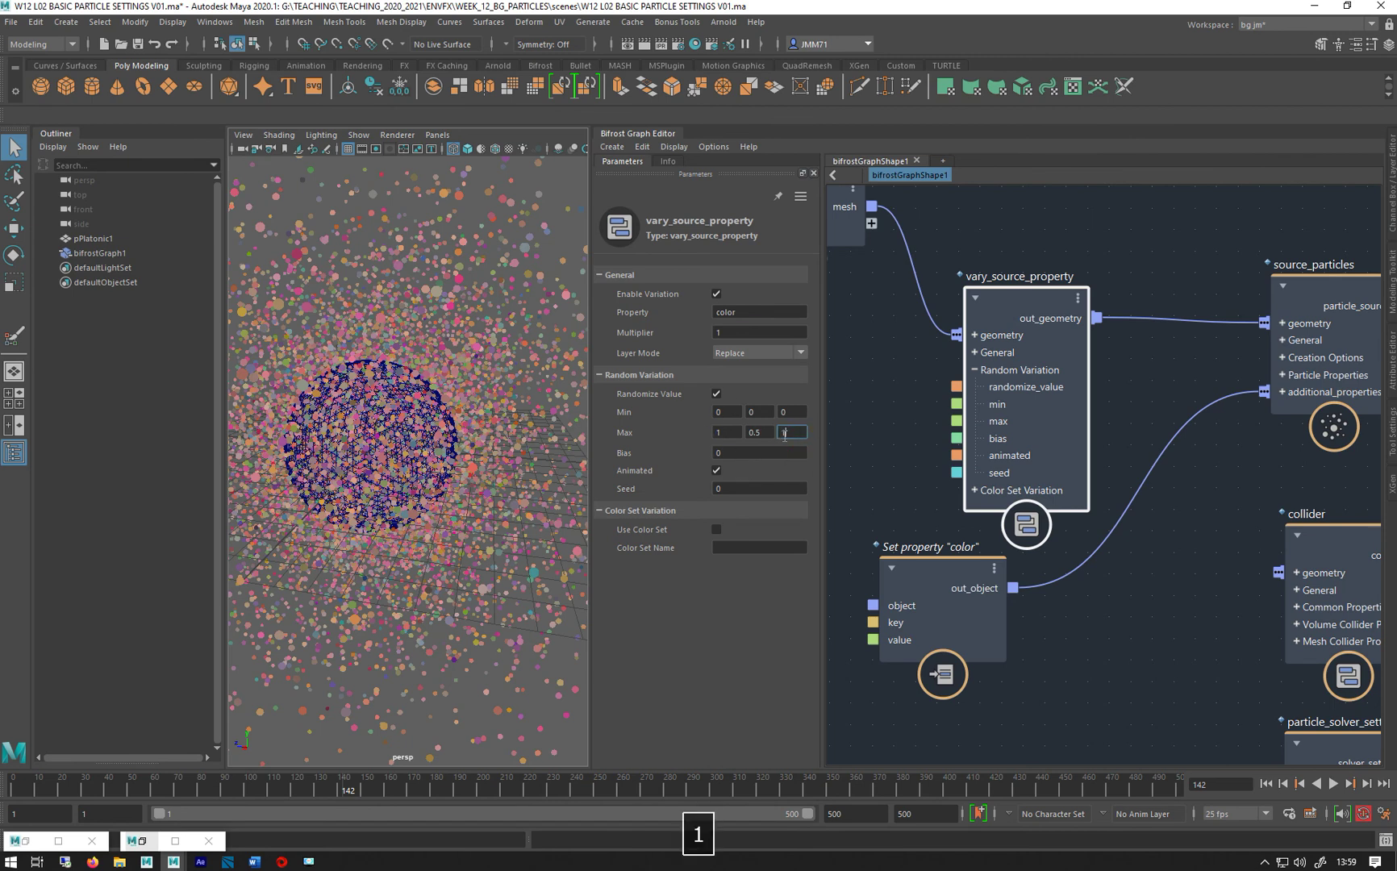
pyautogui.moveTo(762, 432); pyautogui.dragTo(697, 432)
pyautogui.write('1')
pyautogui.press('Return')
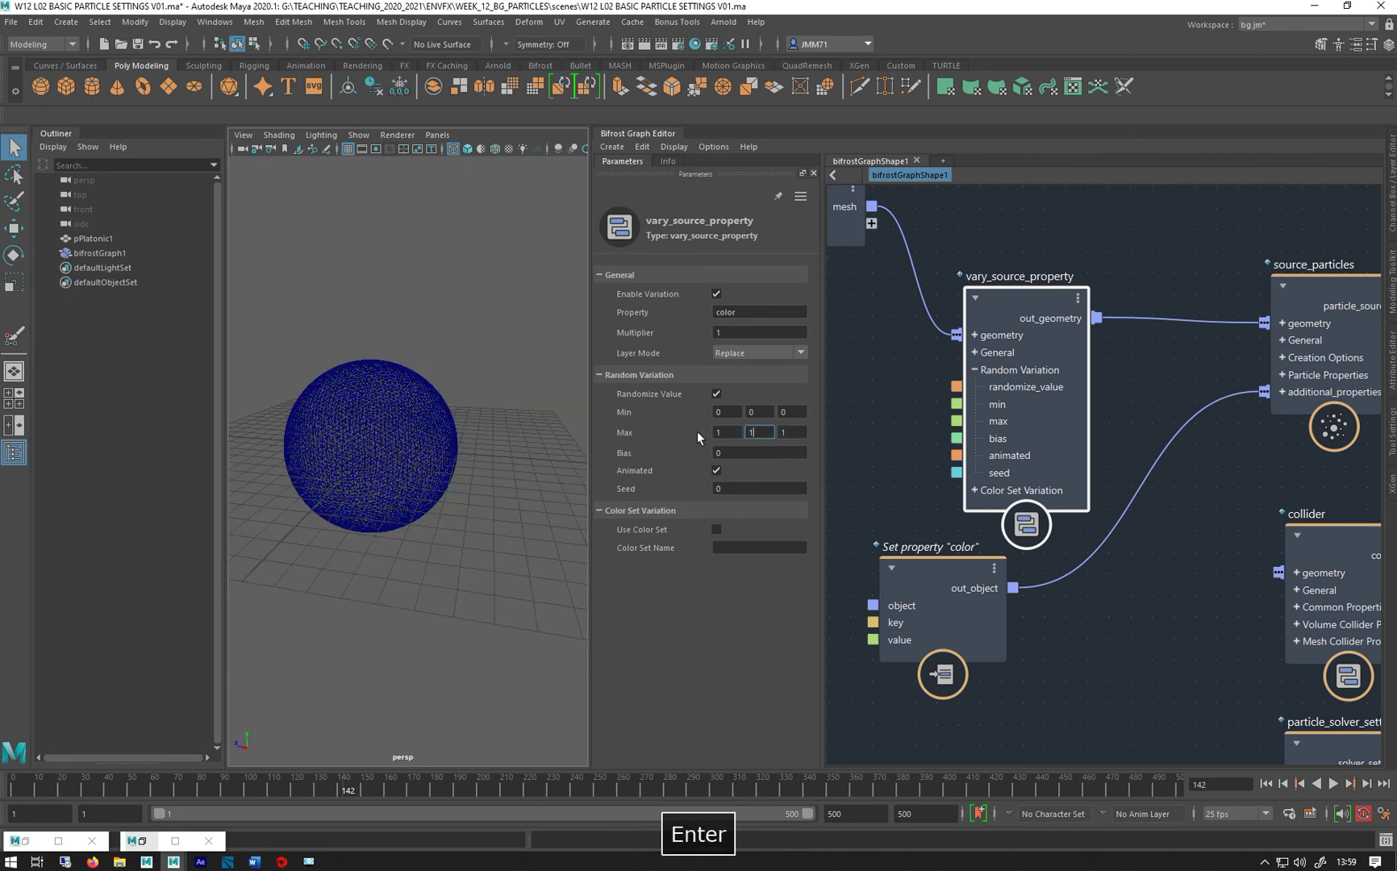
# Spread out the graph by moving vary_source_property up closer to the input node and the color set_property node further left and up.
pyautogui.moveTo(1017, 320); pyautogui.dragTo(1031, 244)
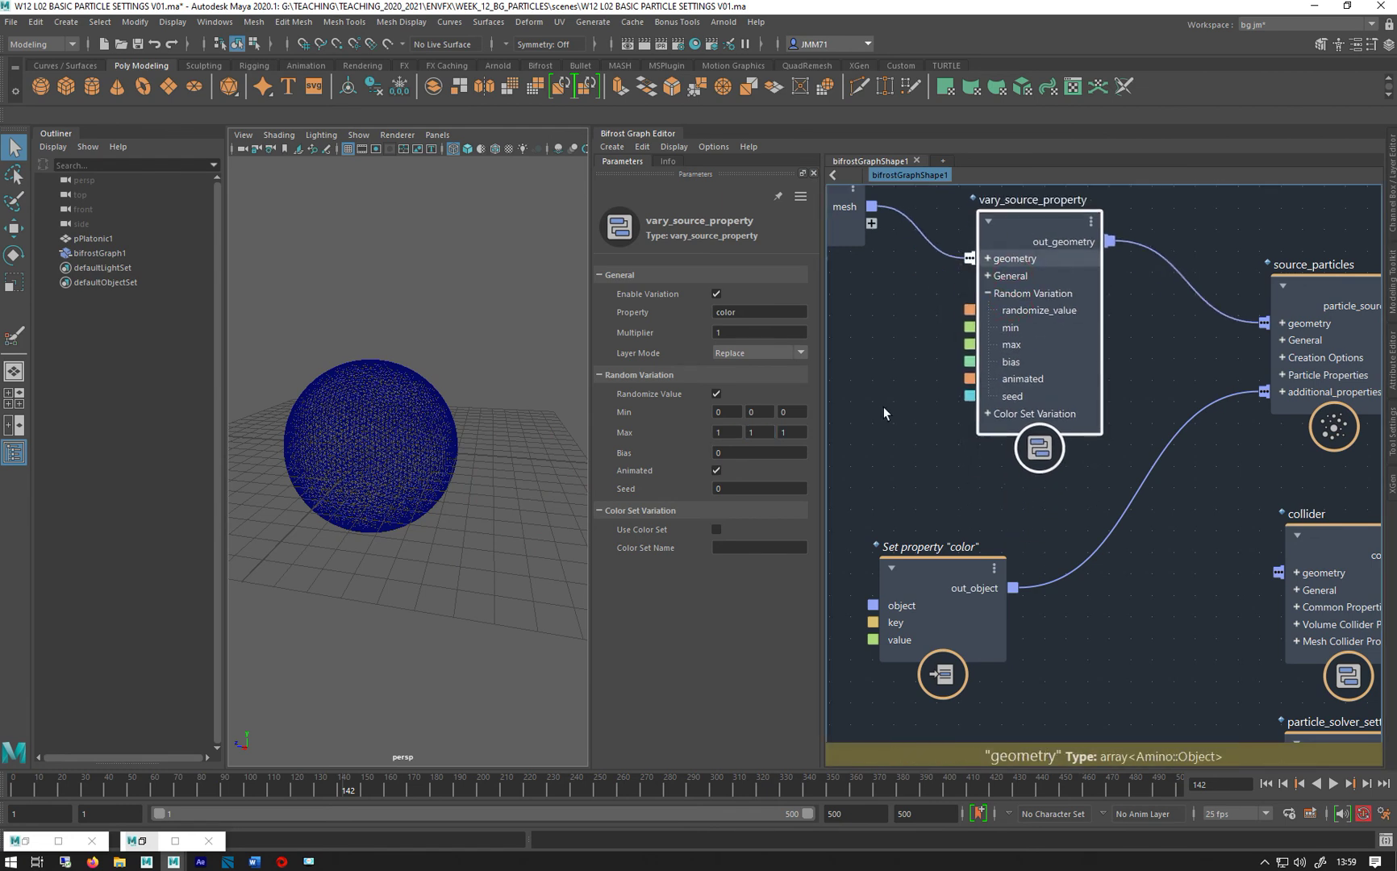
pyautogui.moveTo(871, 432); pyautogui.dragTo(1039, 270, button='middle')
pyautogui.moveTo(1030, 475); pyautogui.dragTo(1071, 483)
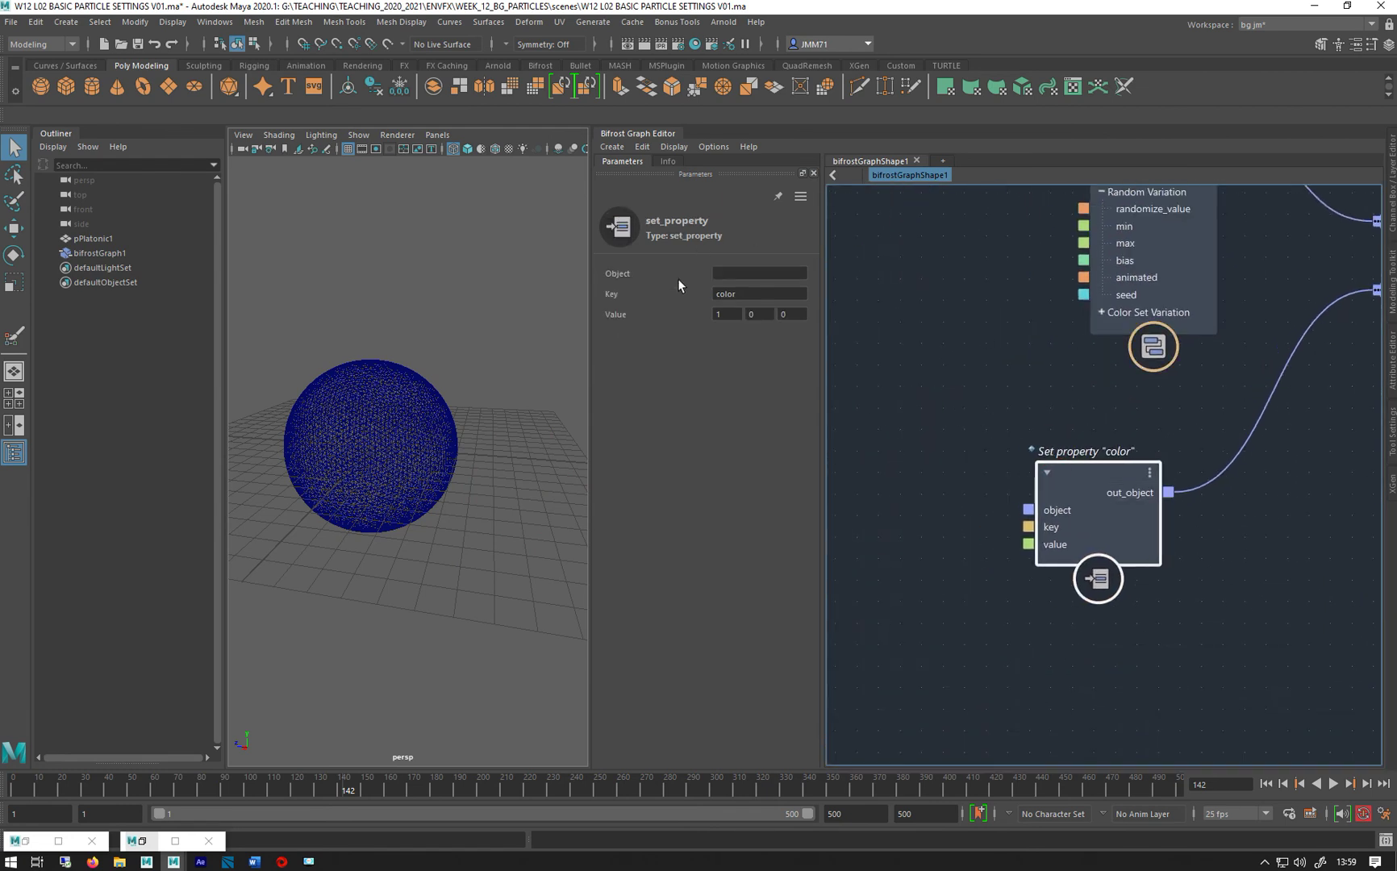
pyautogui.moveTo(1055, 510); pyautogui.dragTo(959, 483)
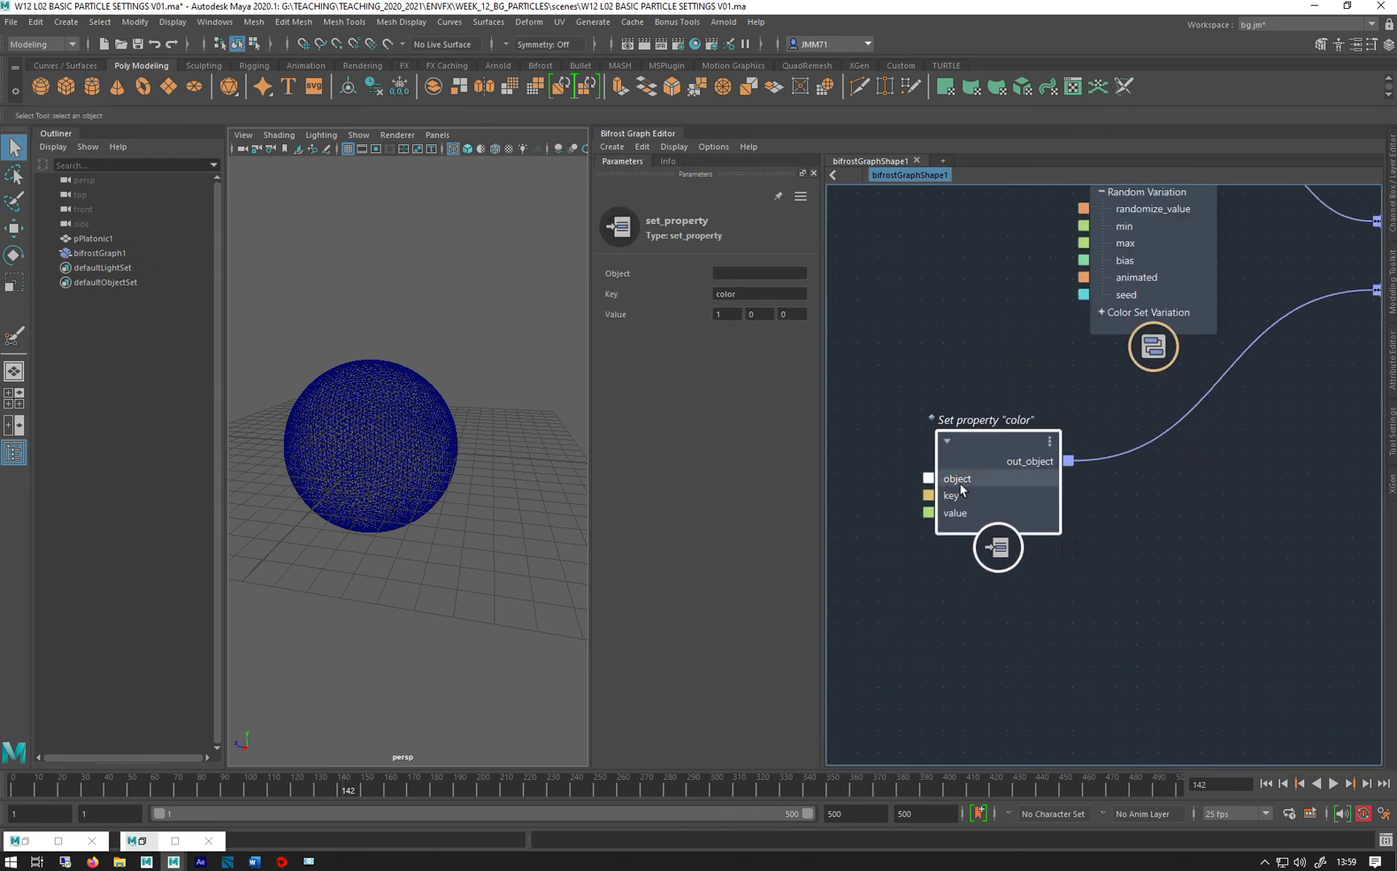
pyautogui.moveTo(888, 389); pyautogui.dragTo(854, 511, button='middle')
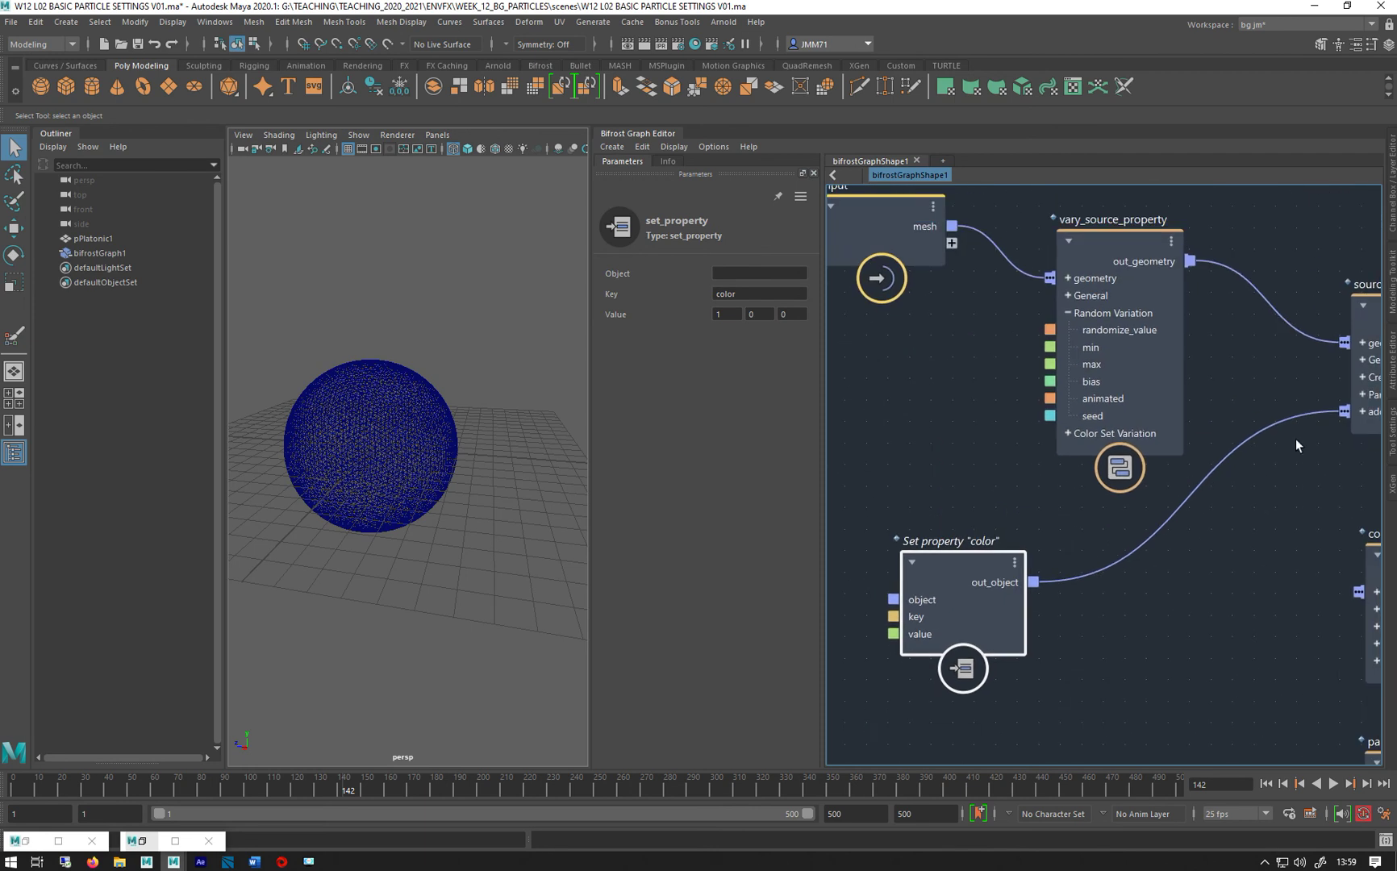